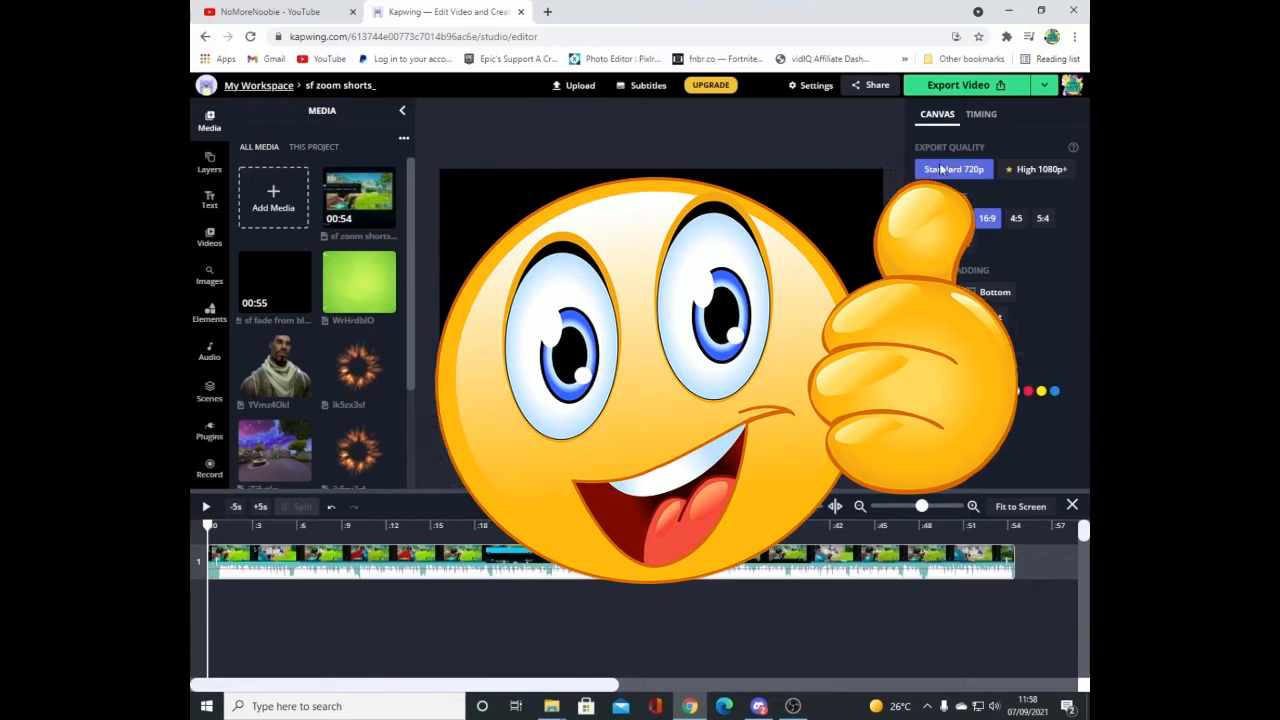
Step: Set the project's output size to 9:16 and play the video preview
left_click(956, 221)
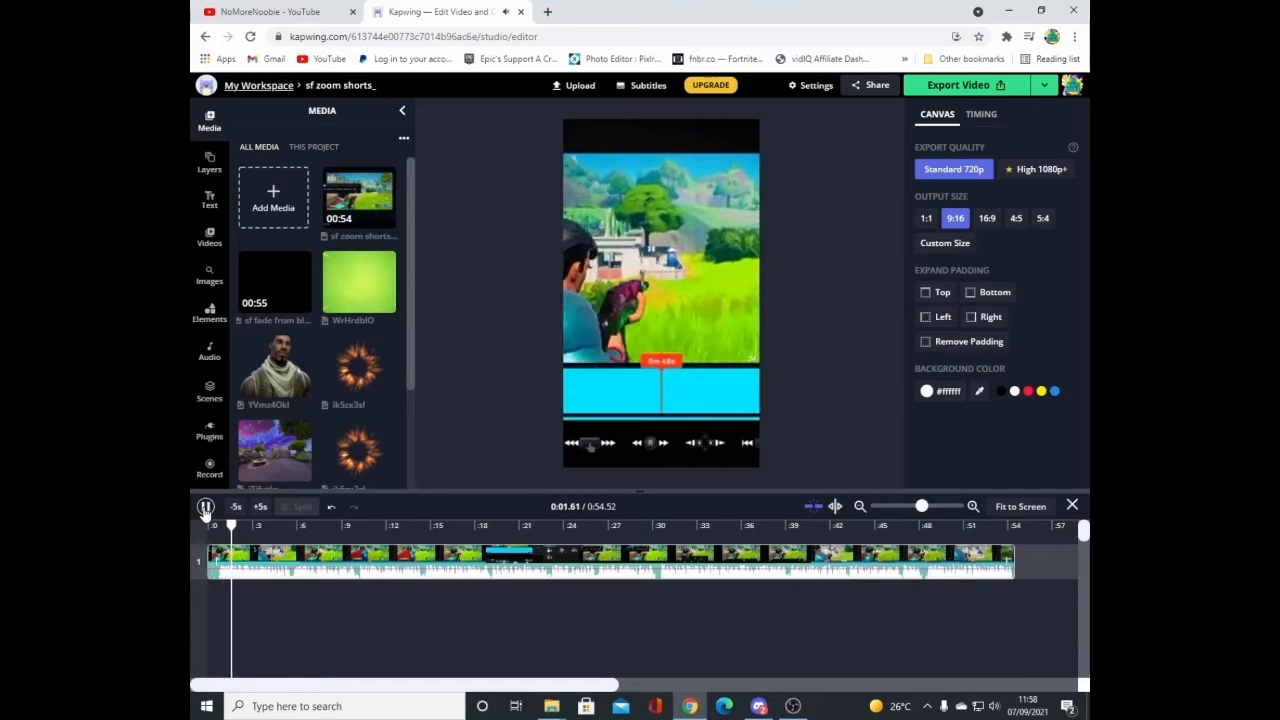
left_click(205, 508)
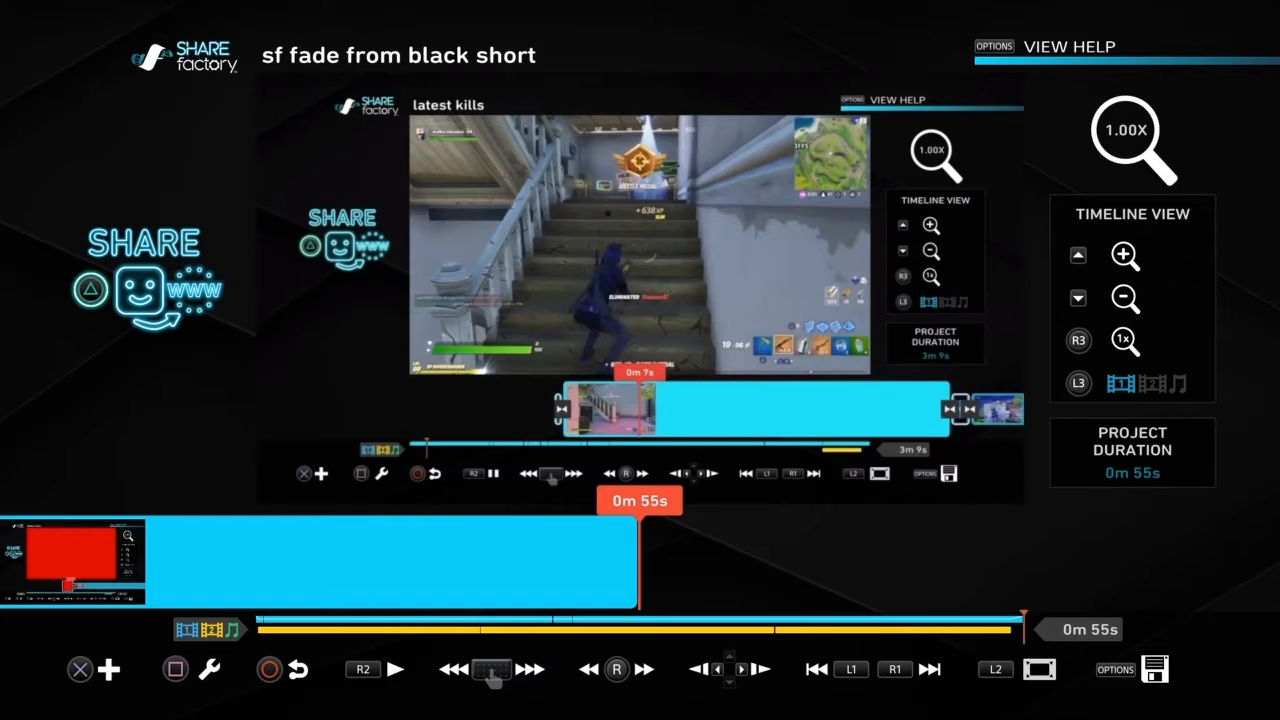
key("Left")
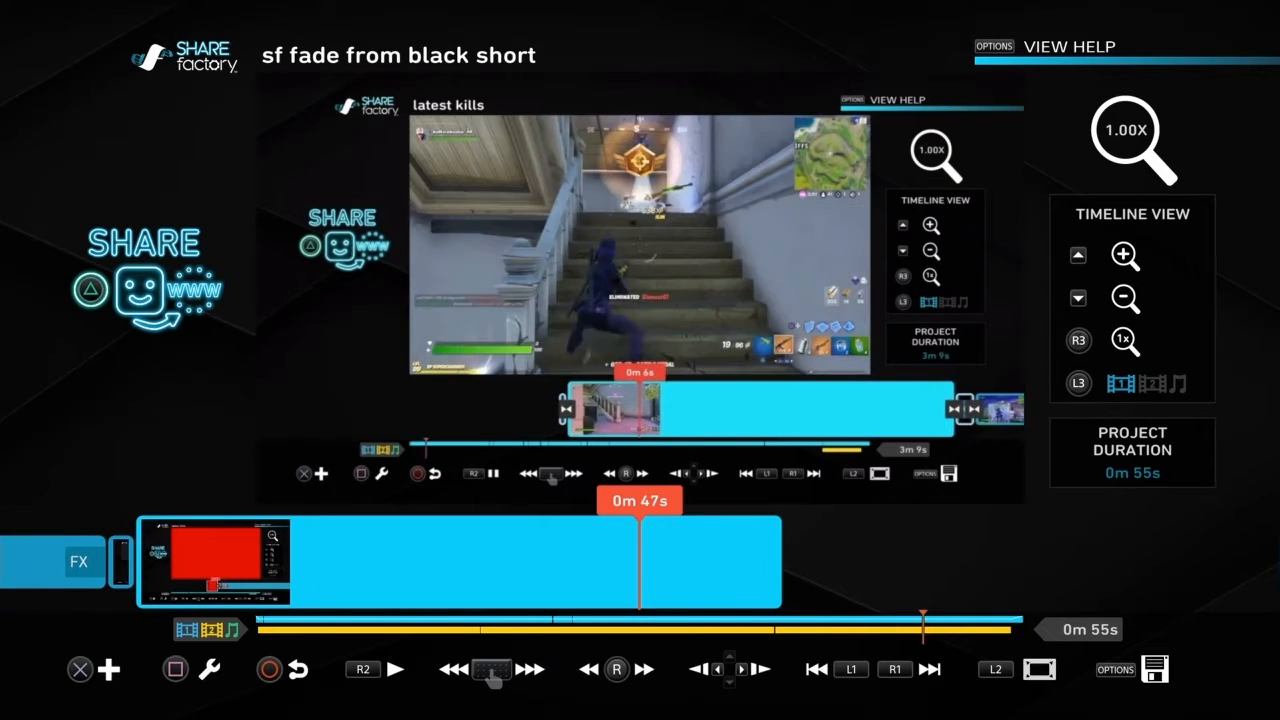
key("Escape")
key("Right")
key("Right")
key("Escape")
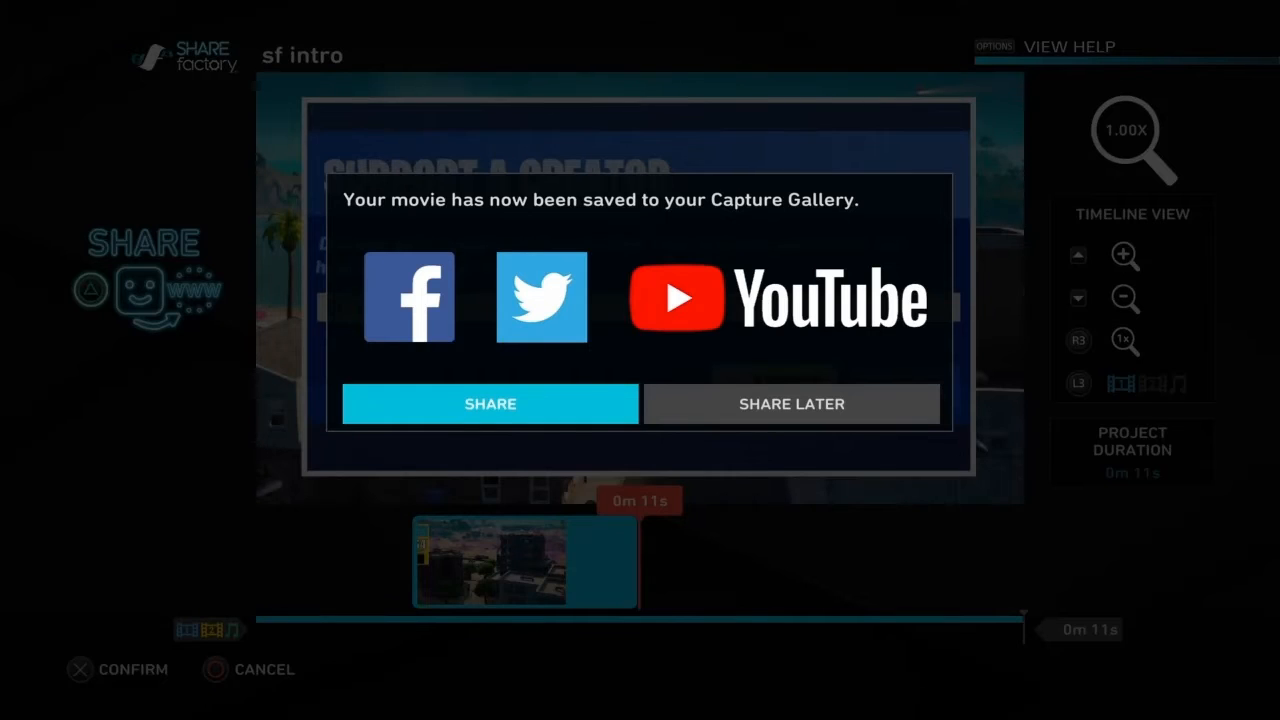
Step: Choose to share the saved movie later and open the SHAREfactory folder in the Capture Gallery
key("Right")
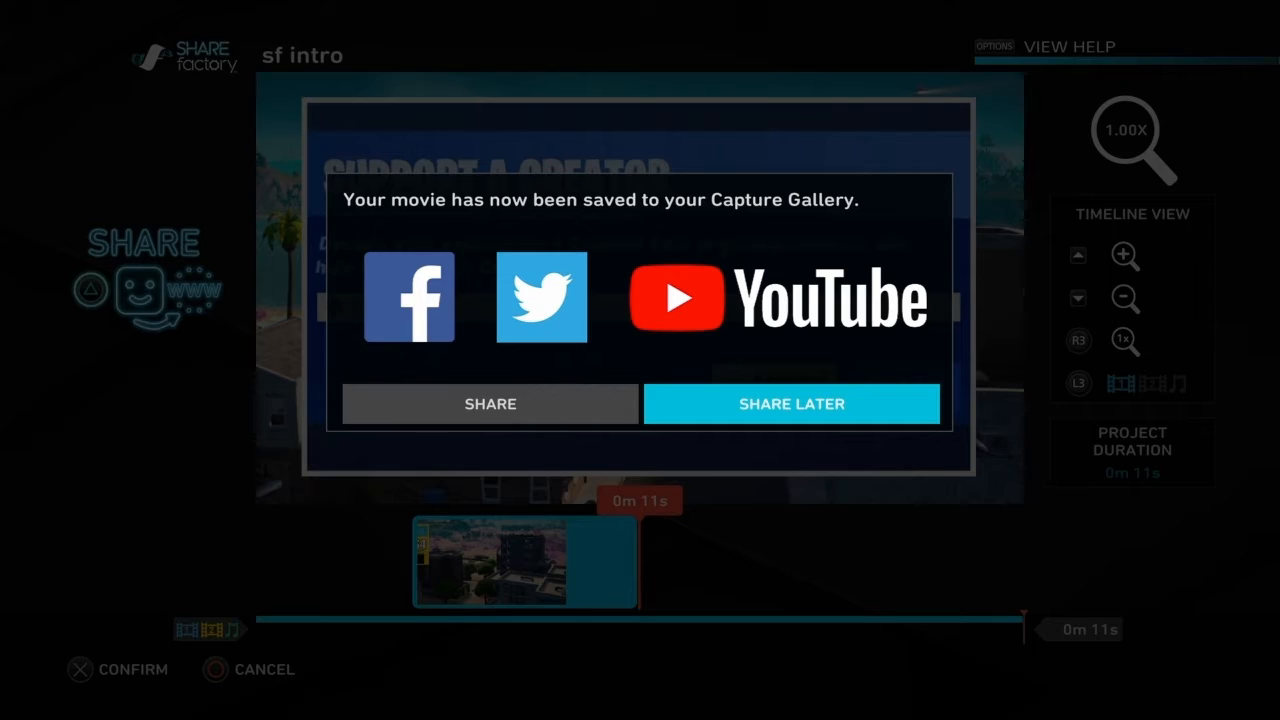
key("Return")
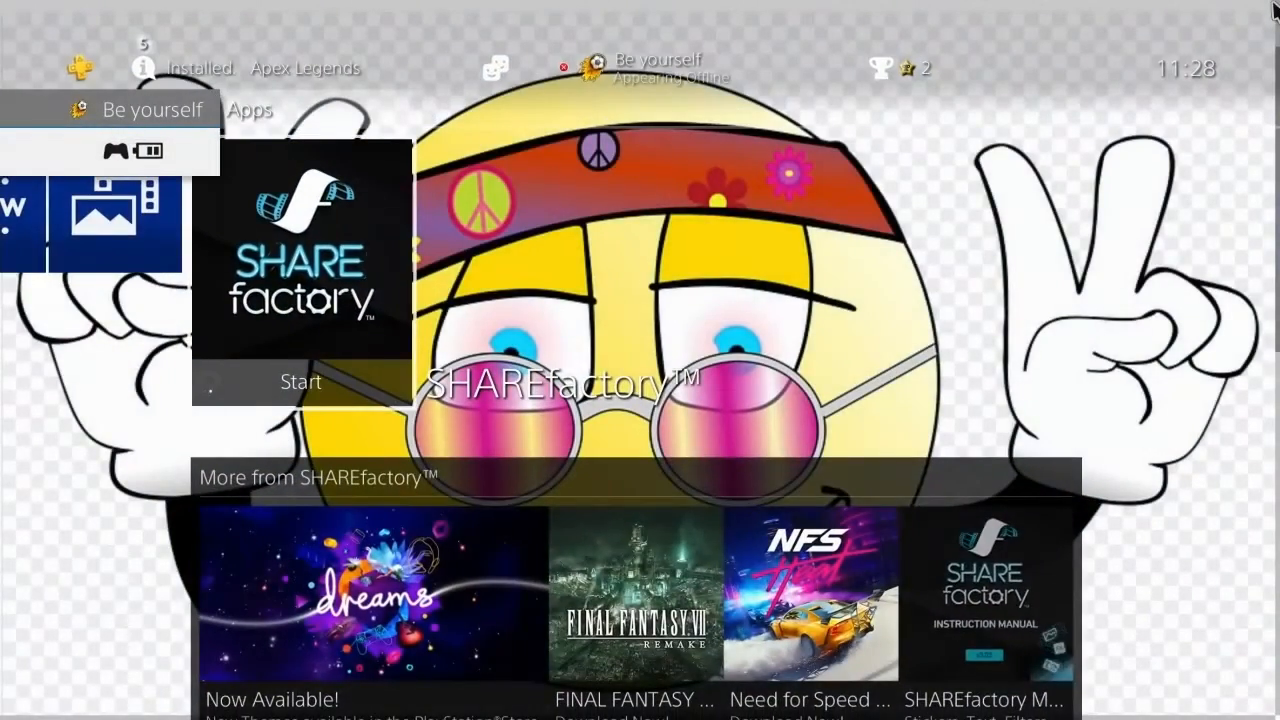
key("Left")
key("Return")
key("Right")
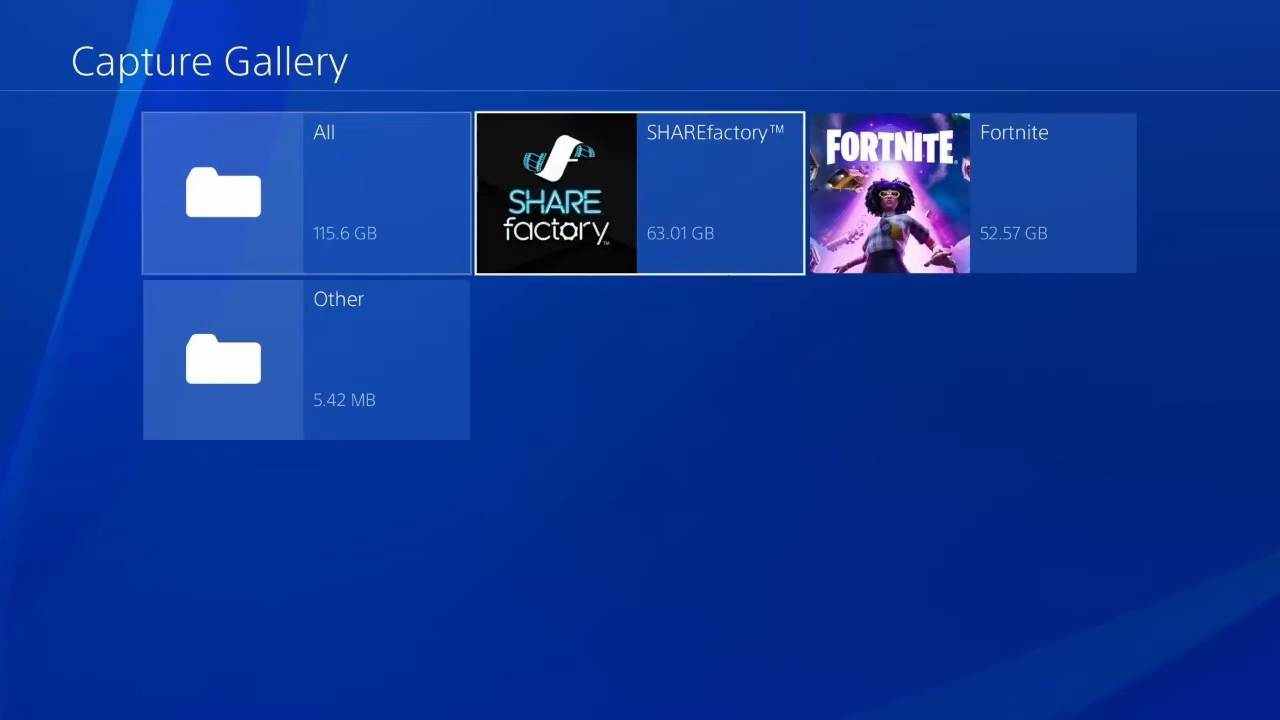
key("Return")
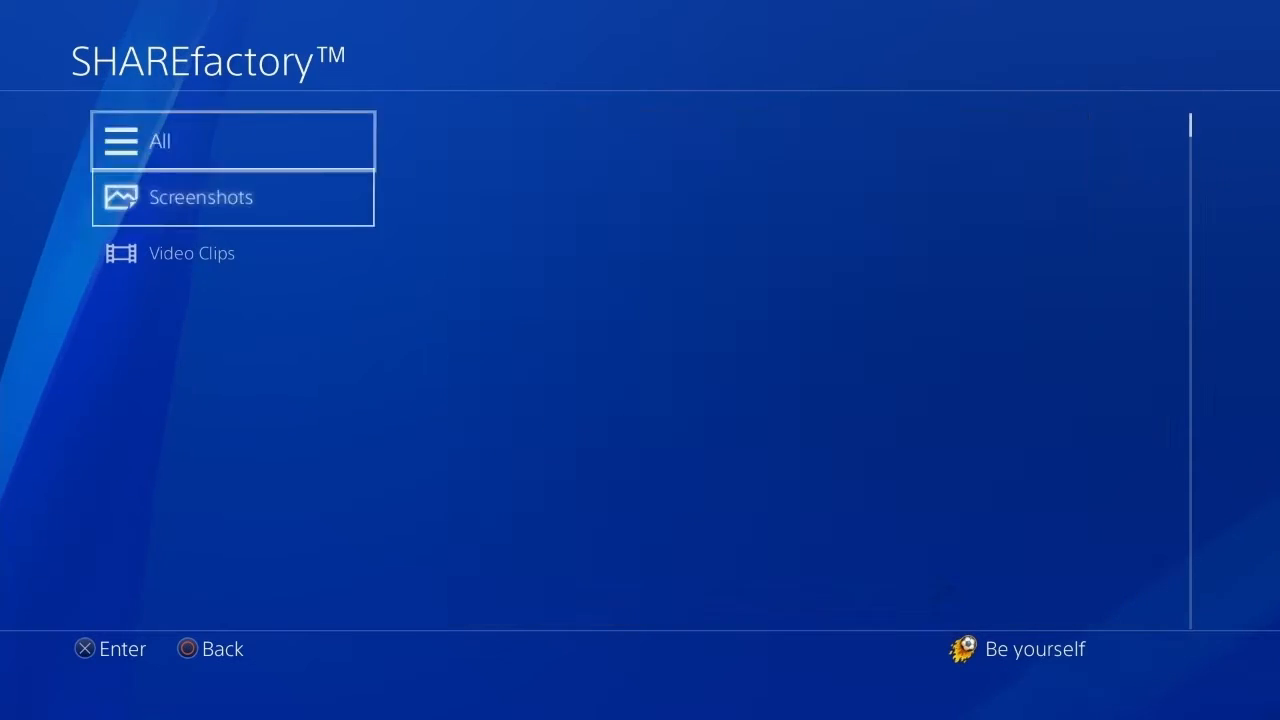
Step: Copy the 00:54 clip in the second row of captures to the USB storage device and leave the Capture Gallery
key("Right")
key("Right")
key("Right")
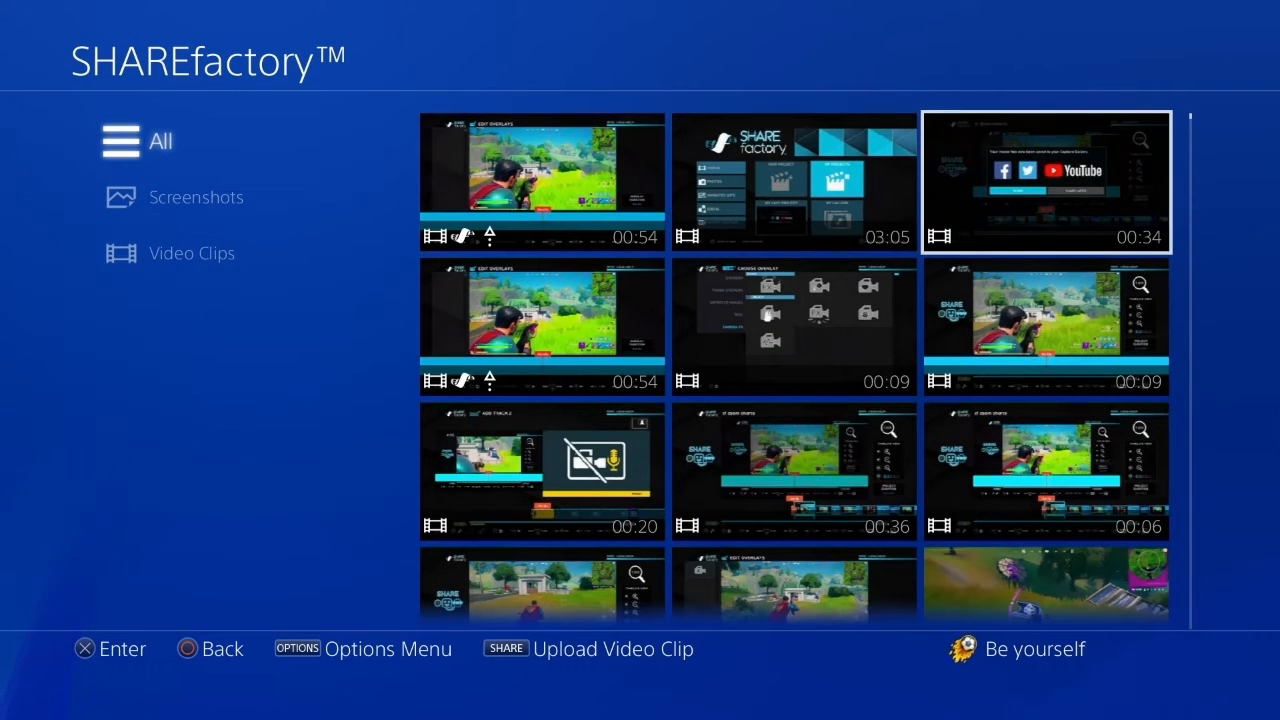
key("Down")
key("Left")
key("Left")
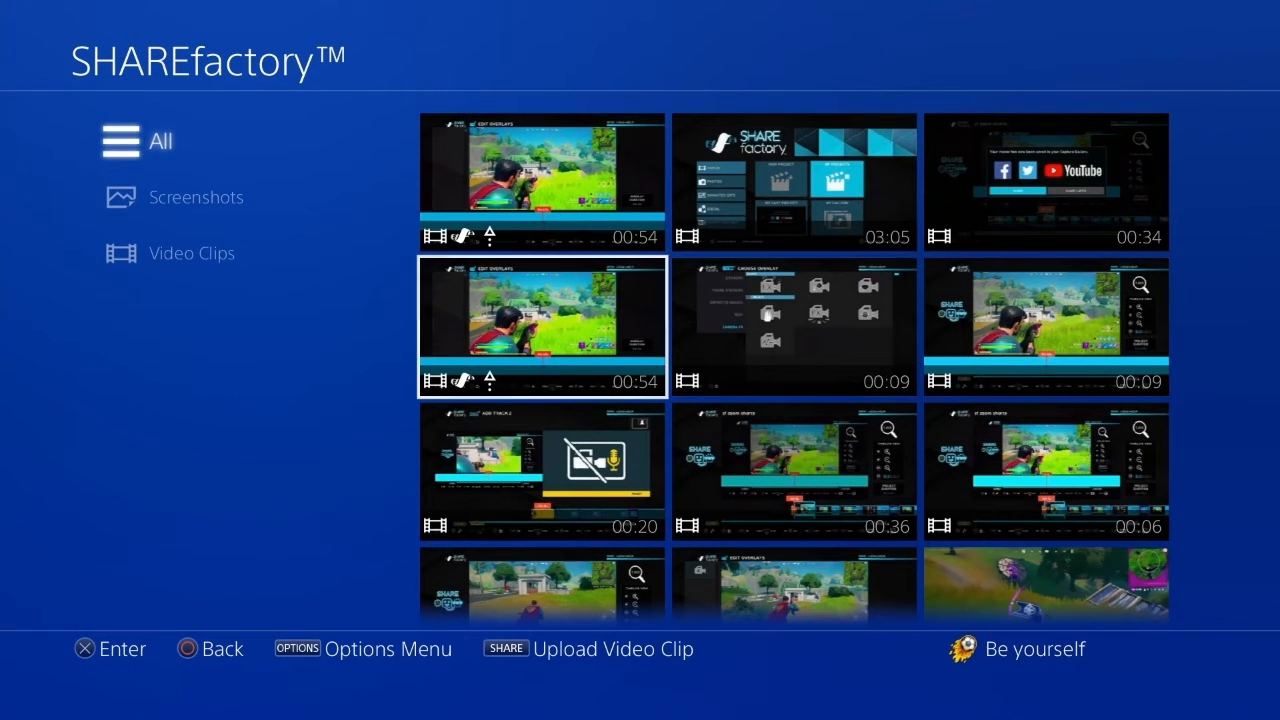
key("Menu")
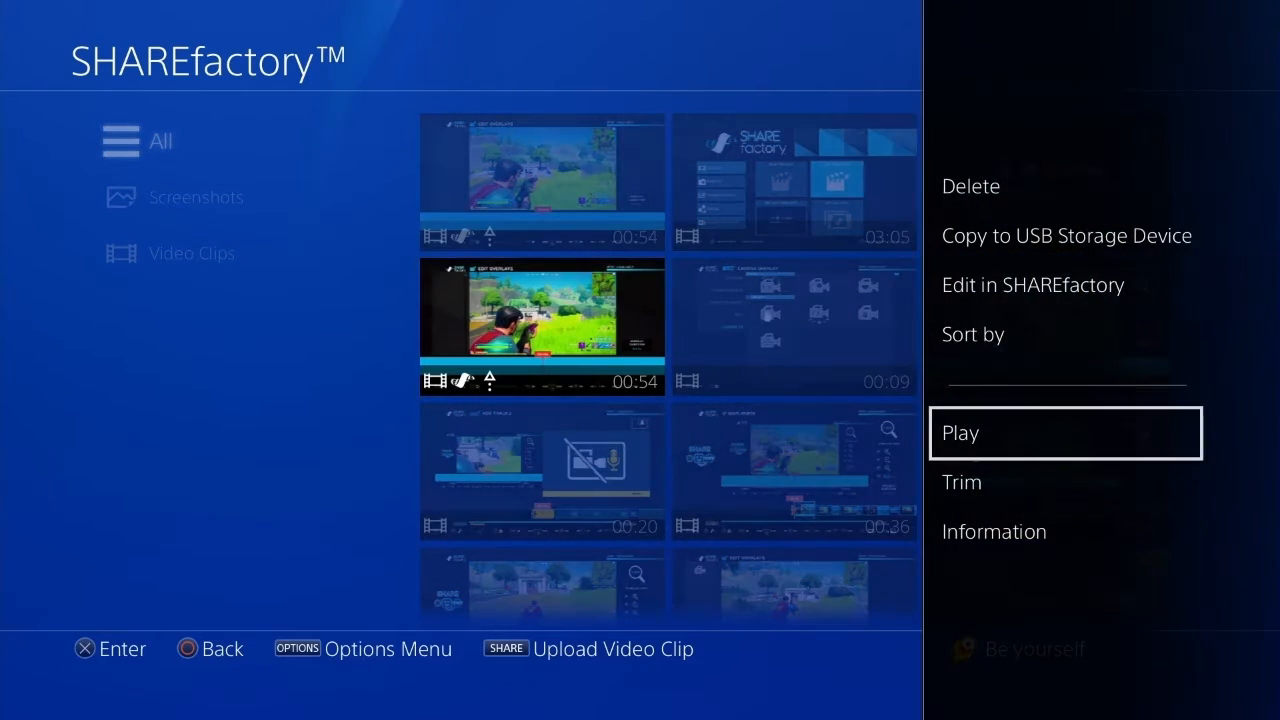
key("Up")
key("Up")
key("Up")
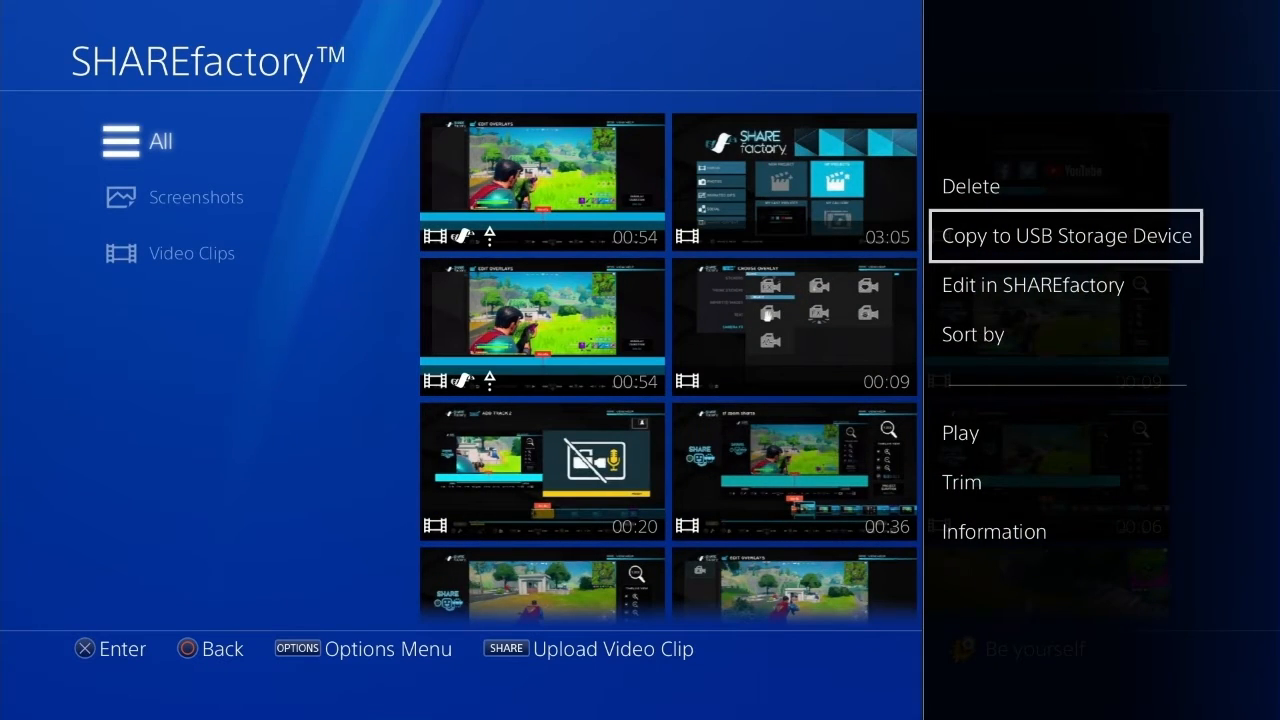
key("Return")
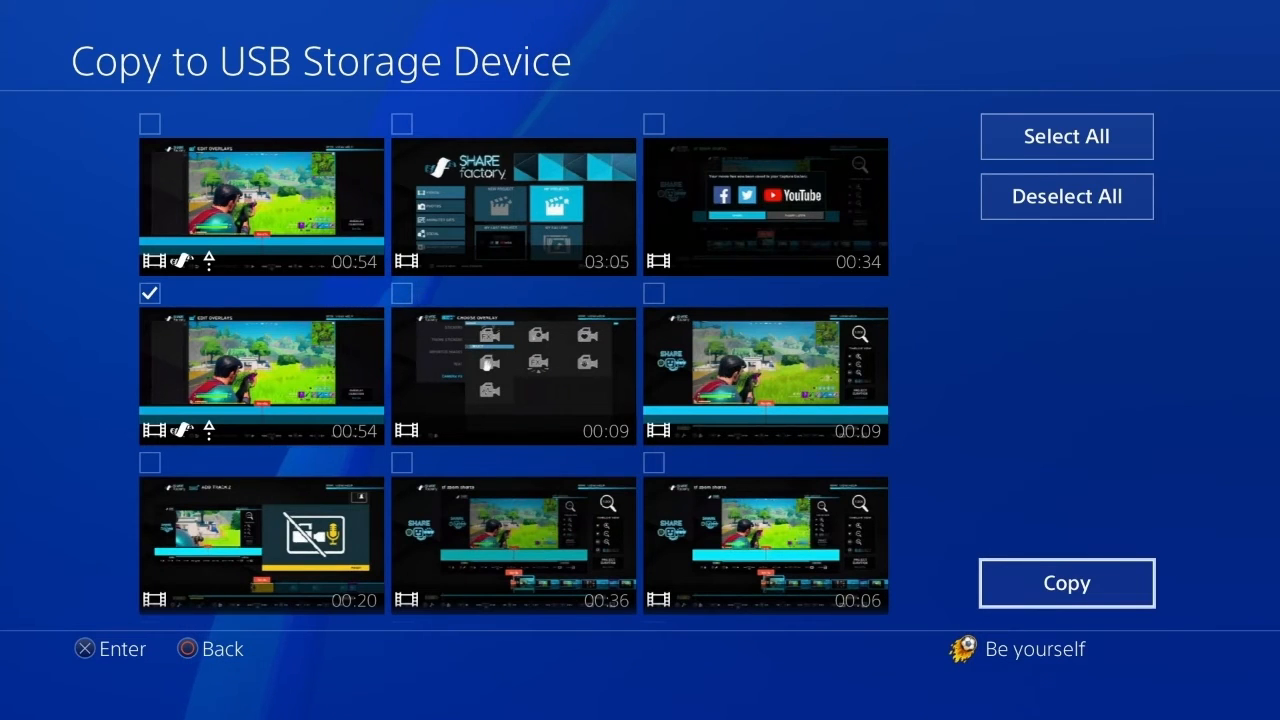
key("Return")
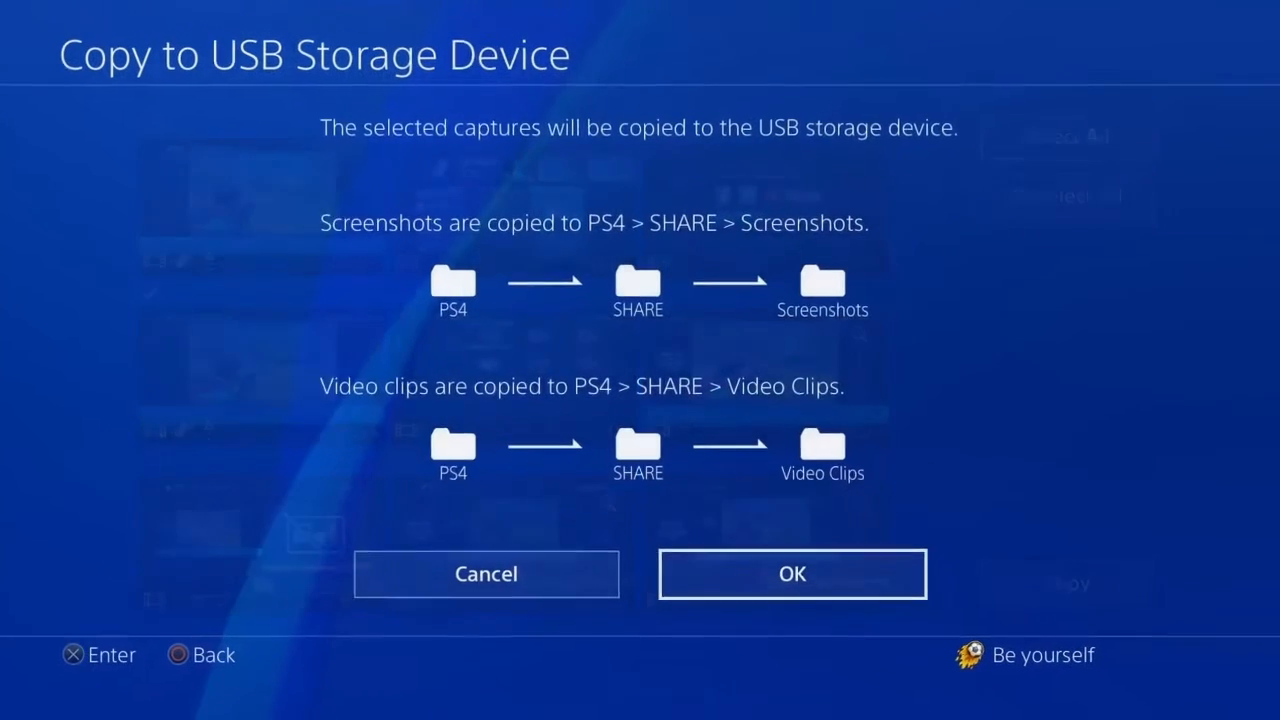
key("Return")
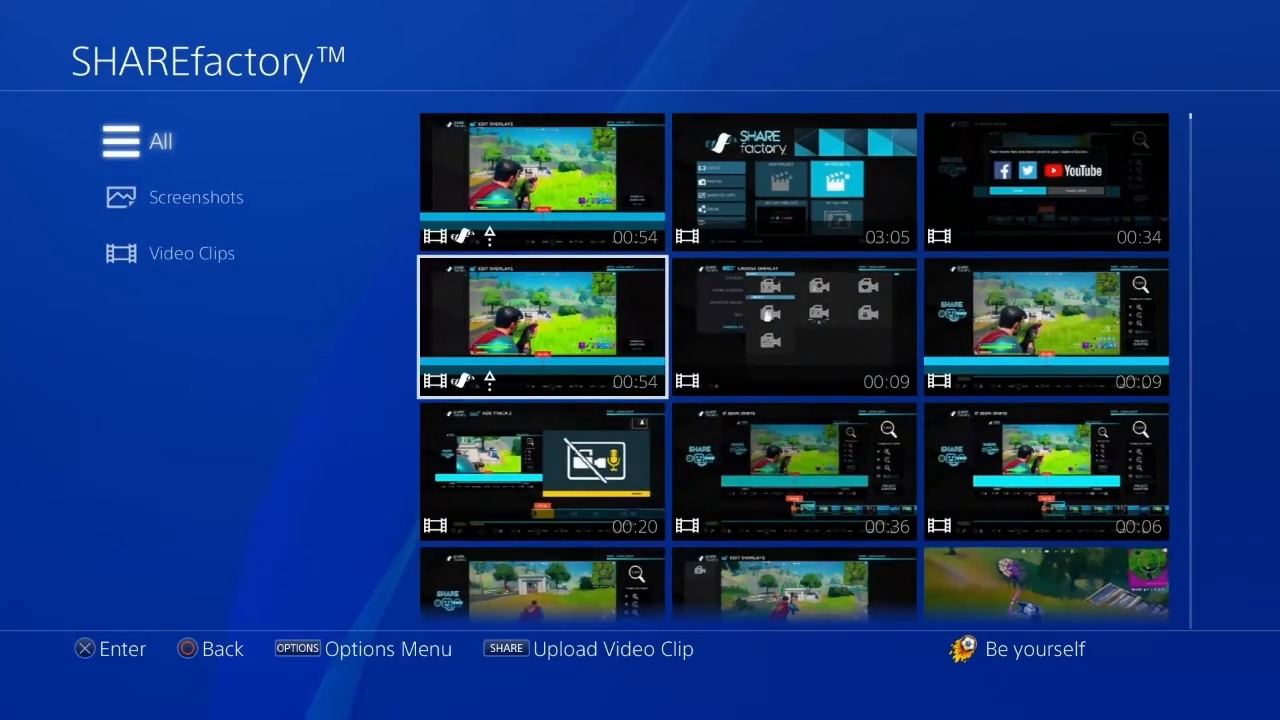
key("Left")
key("Escape")
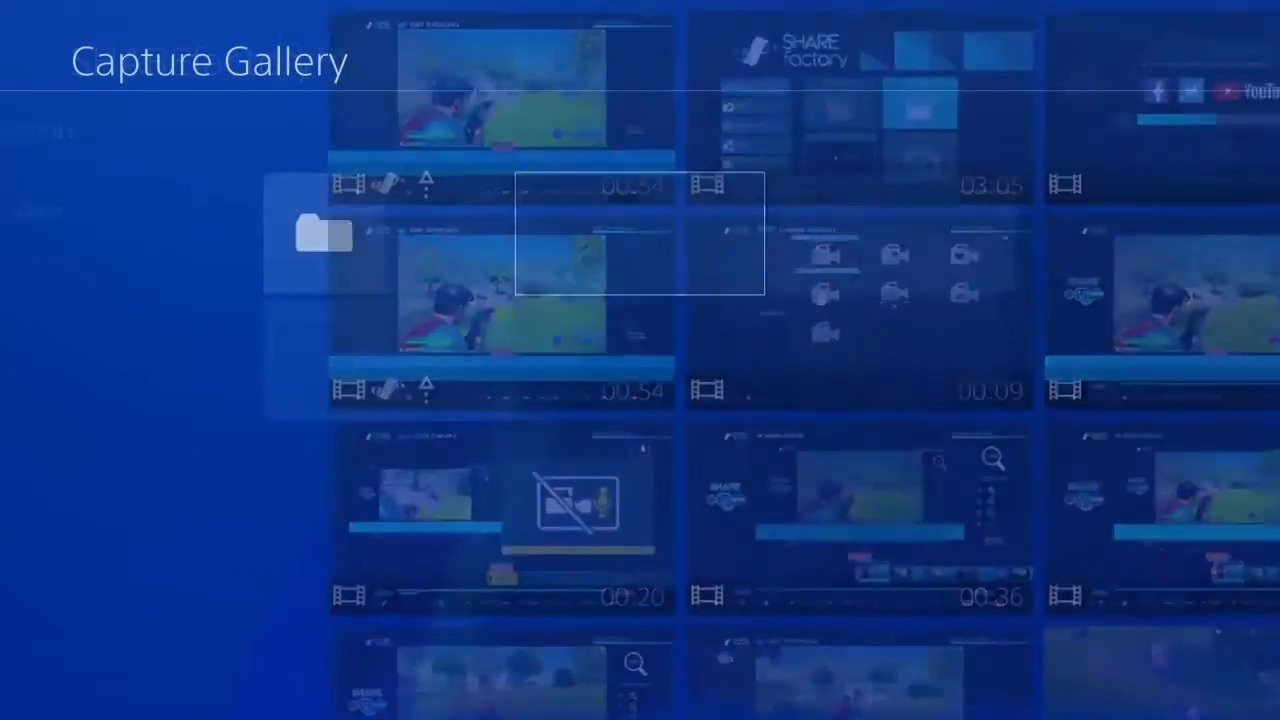
key("Escape")
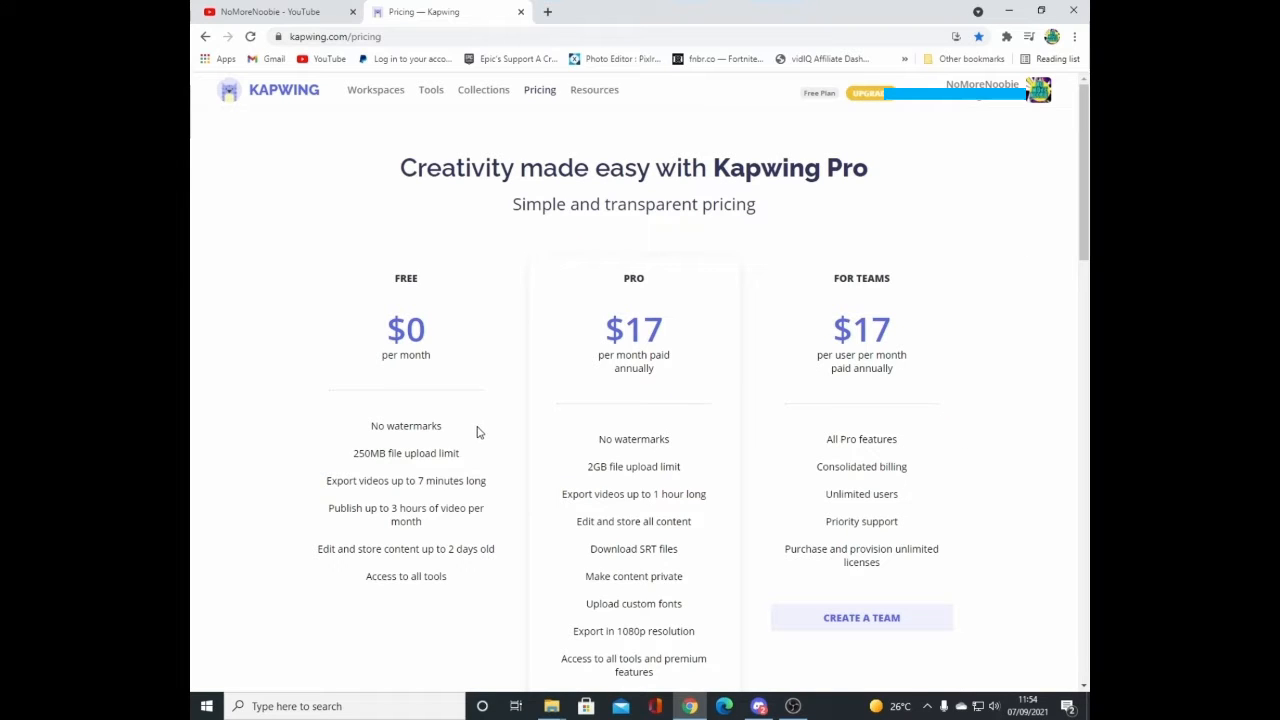
Step: In Kapwing, create new content from My Workspace and start a file upload
left_click(378, 90)
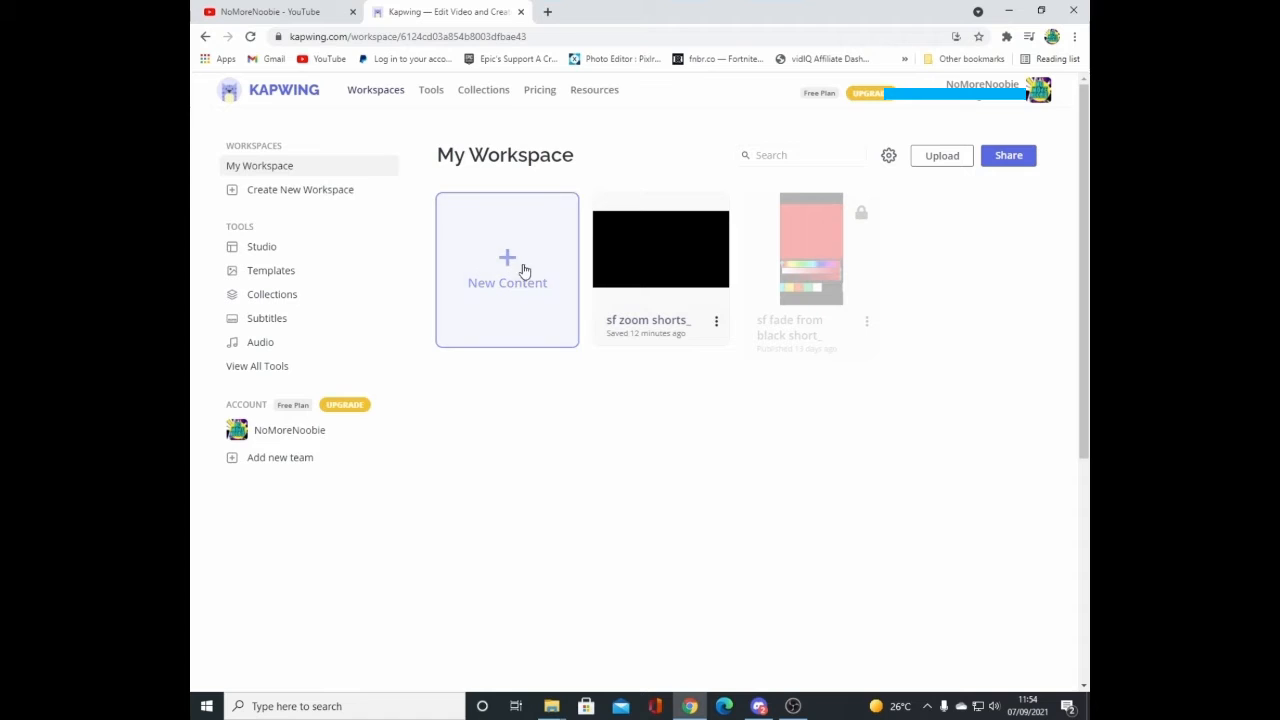
left_click(545, 258)
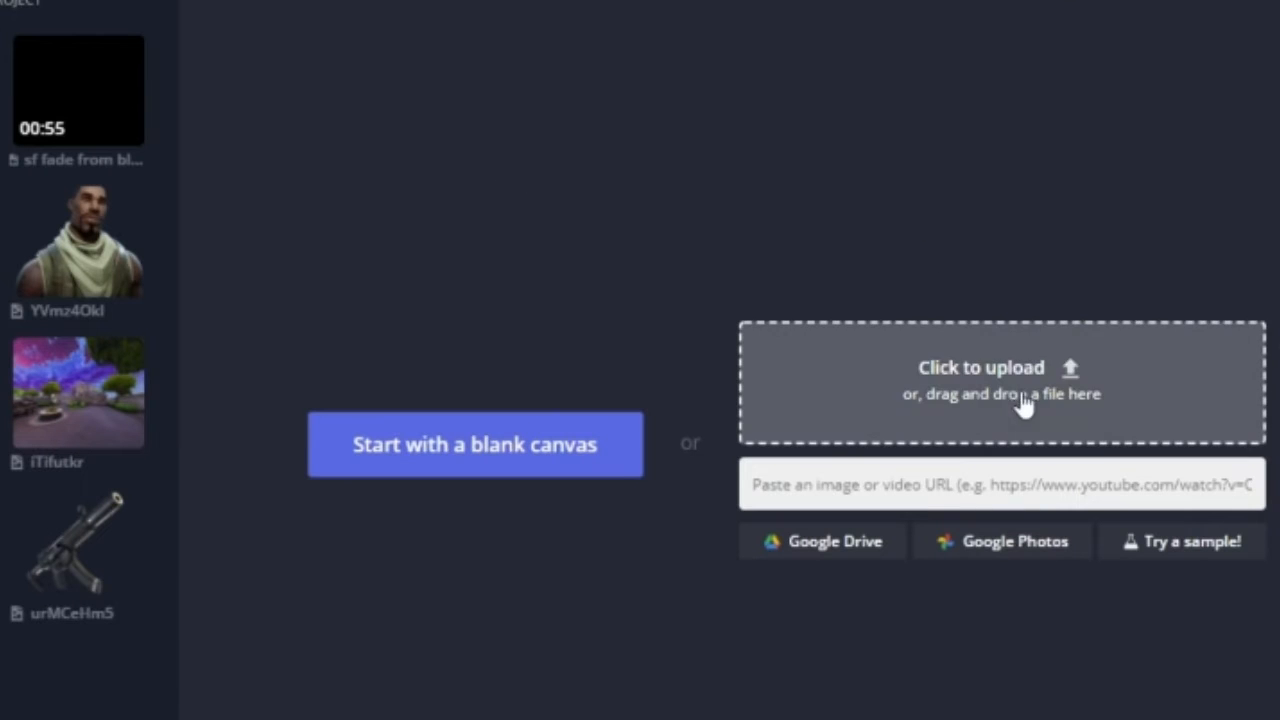
left_click(1105, 390)
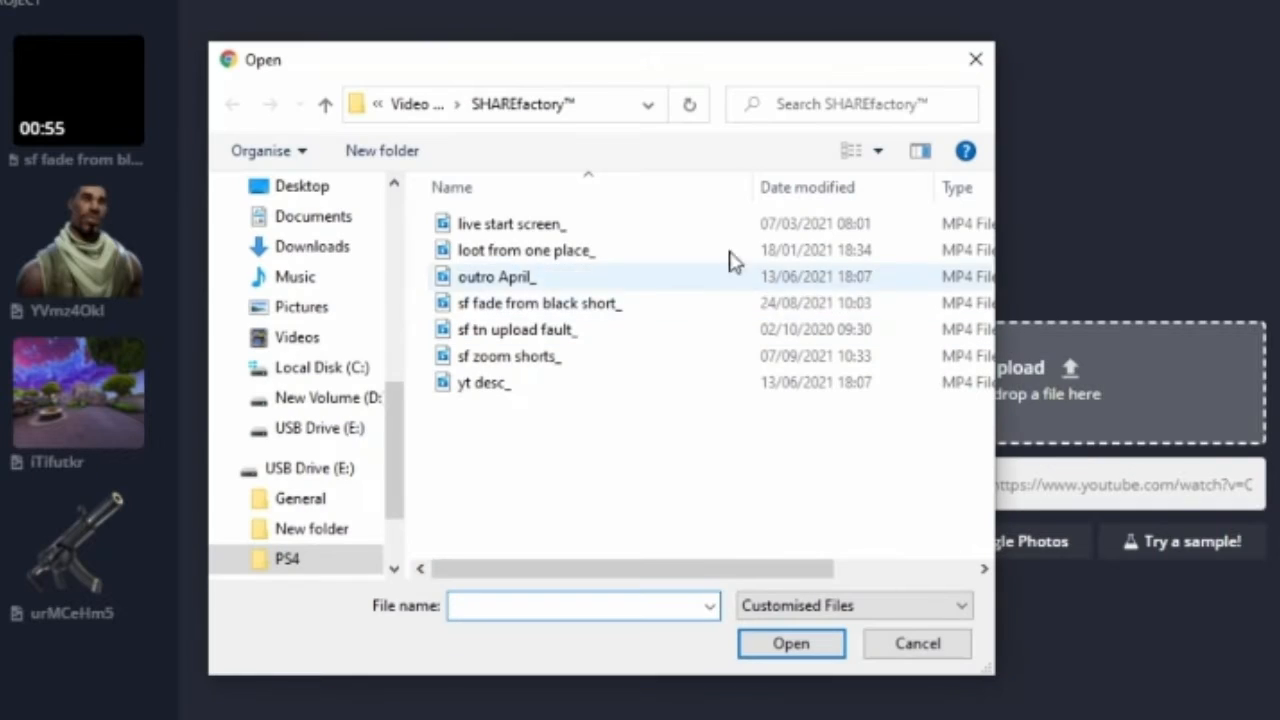
Step: Upload the video "sf zoom shorts_" from the PS4, SHARE, Video Clips, SHAREfactory folder on USB Drive (E:)
left_click(302, 470)
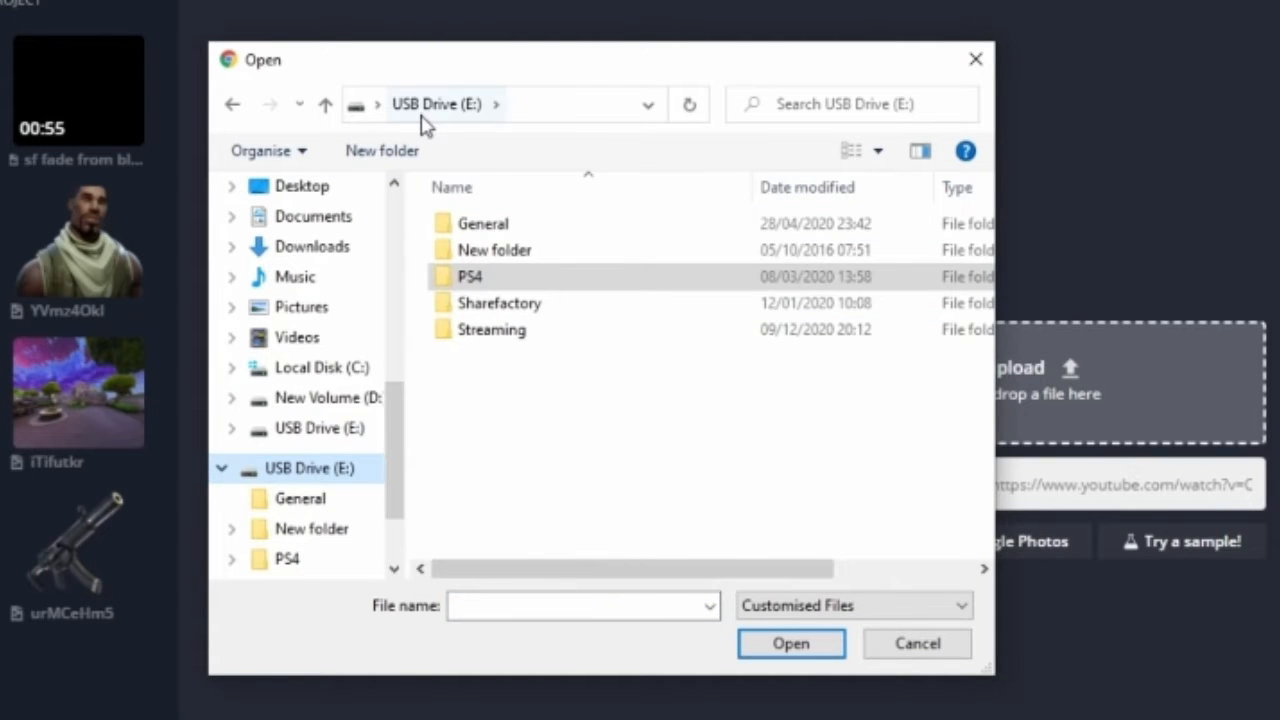
double_click(517, 278)
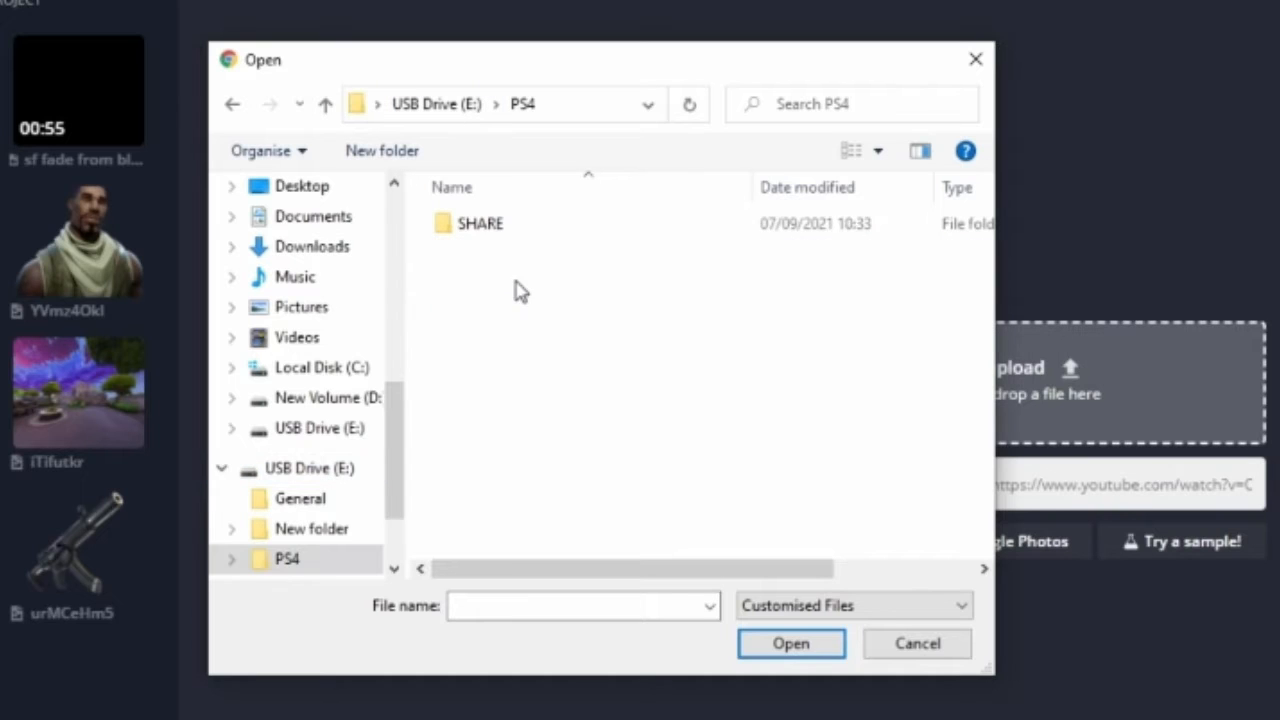
double_click(545, 232)
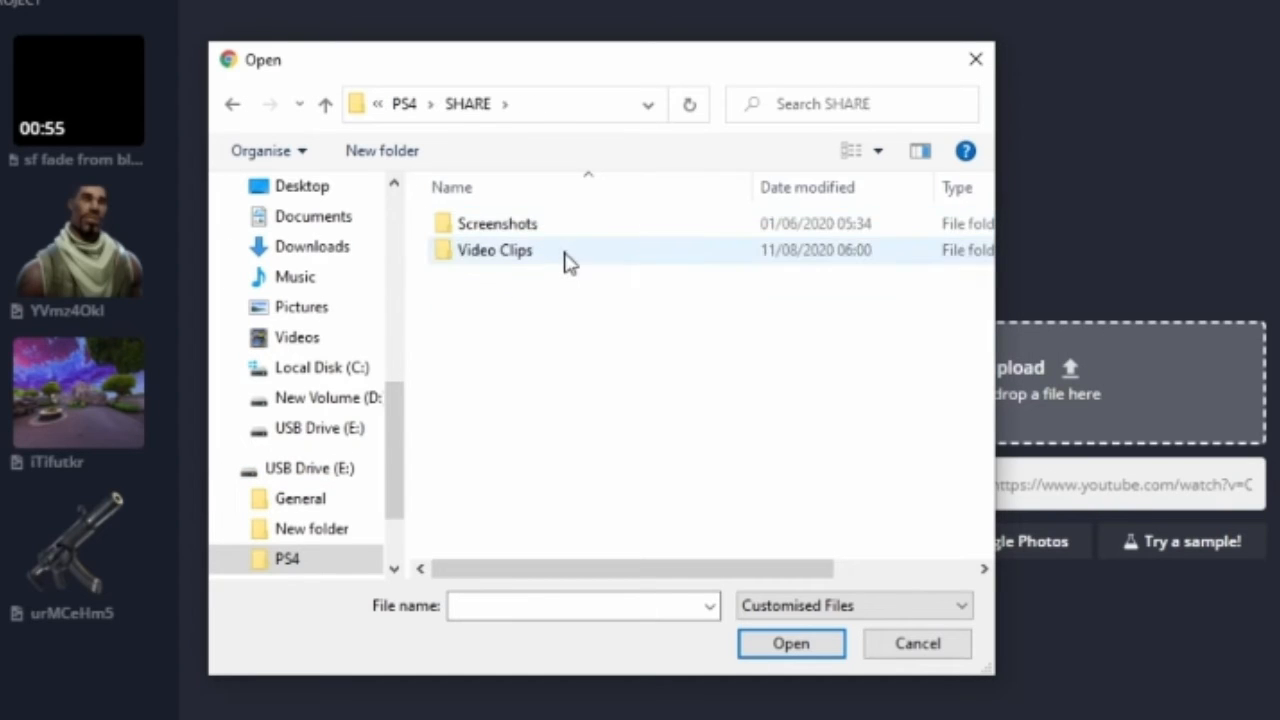
double_click(565, 261)
double_click(586, 232)
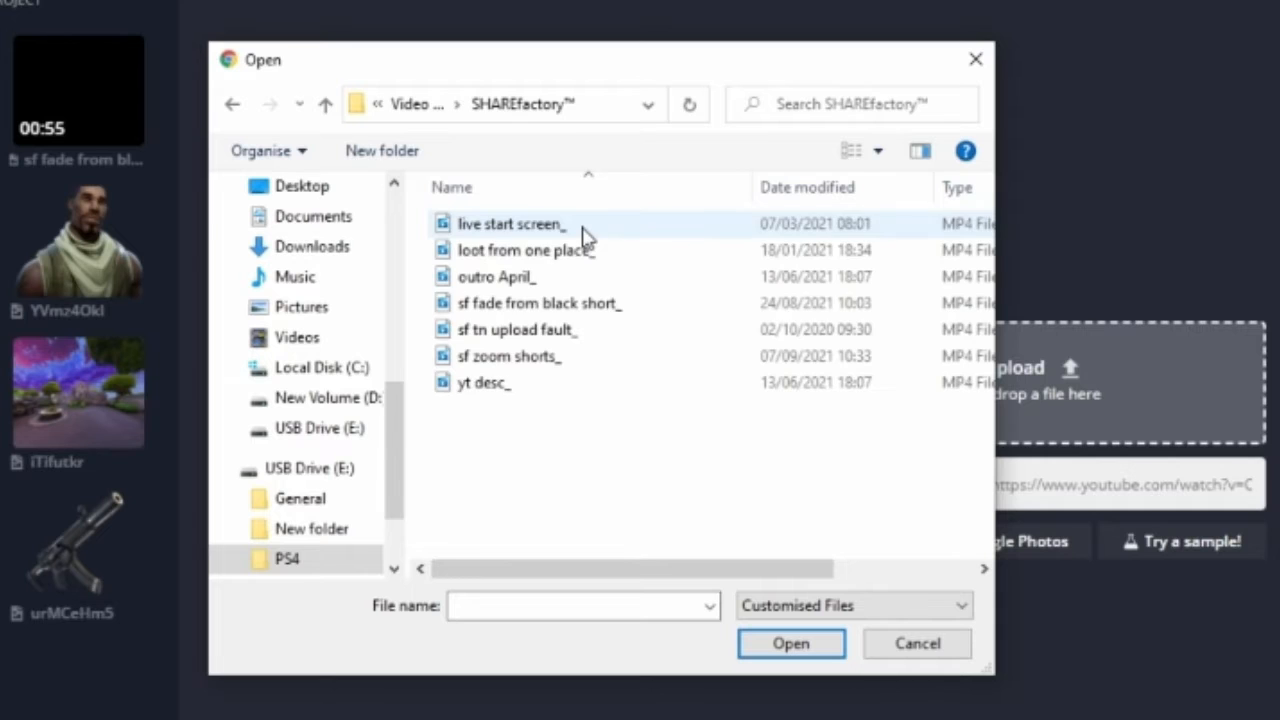
double_click(580, 358)
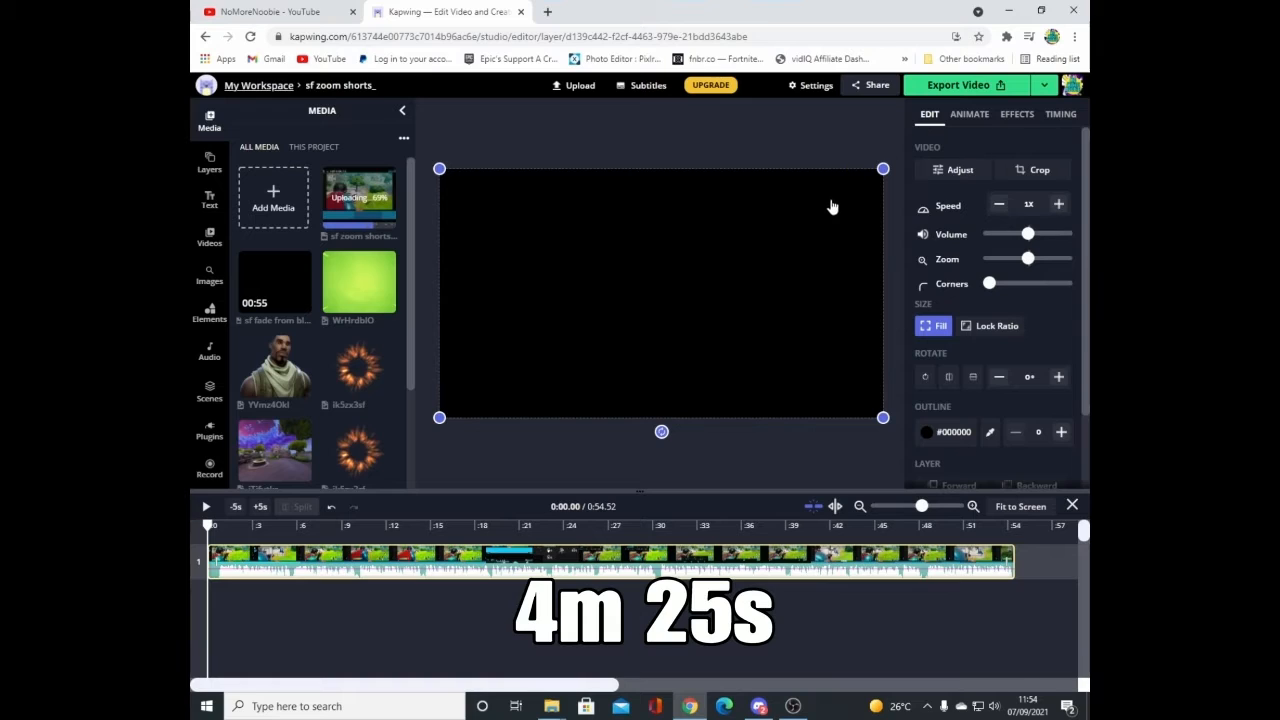
Step: Deselect the uploaded video to view the canvas size options and reselect it
left_click(830, 142)
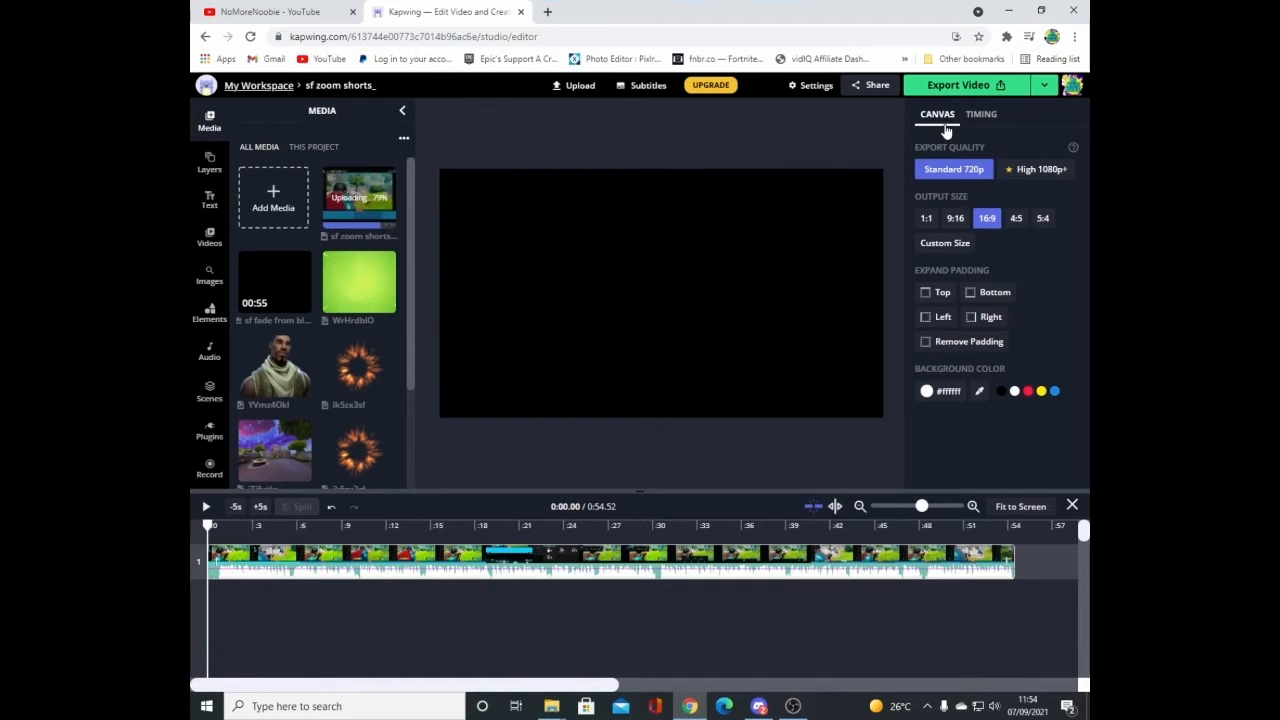
left_click(814, 247)
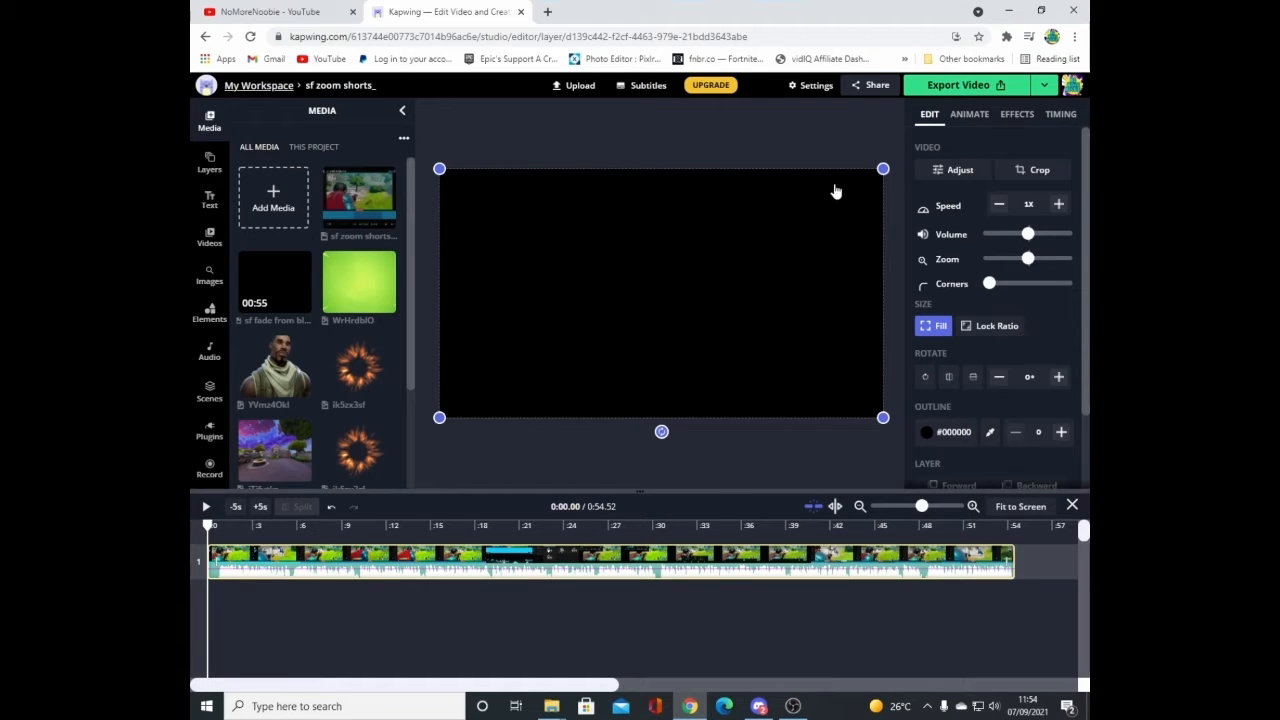
mouse_move(370, 207)
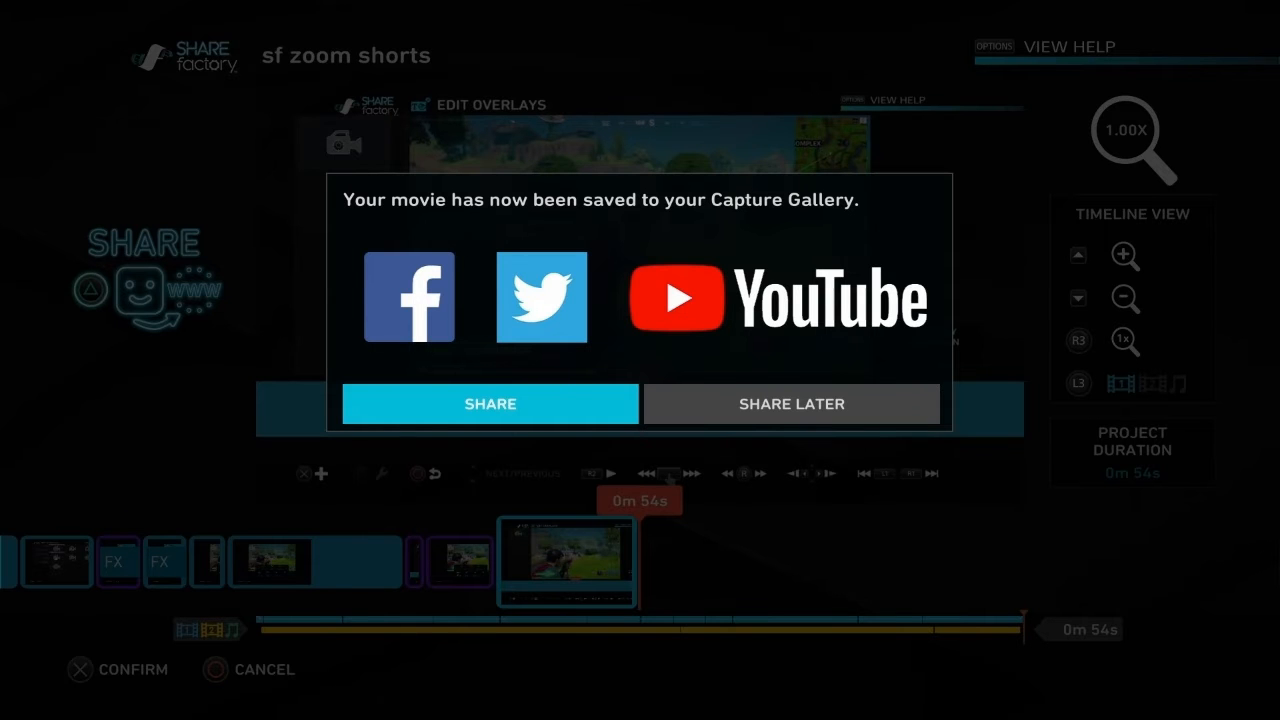
Step: In SHAREfactory, begin sharing the saved "sf zoom shorts" movie to YouTube with its privacy set to Unlisted
key("Return")
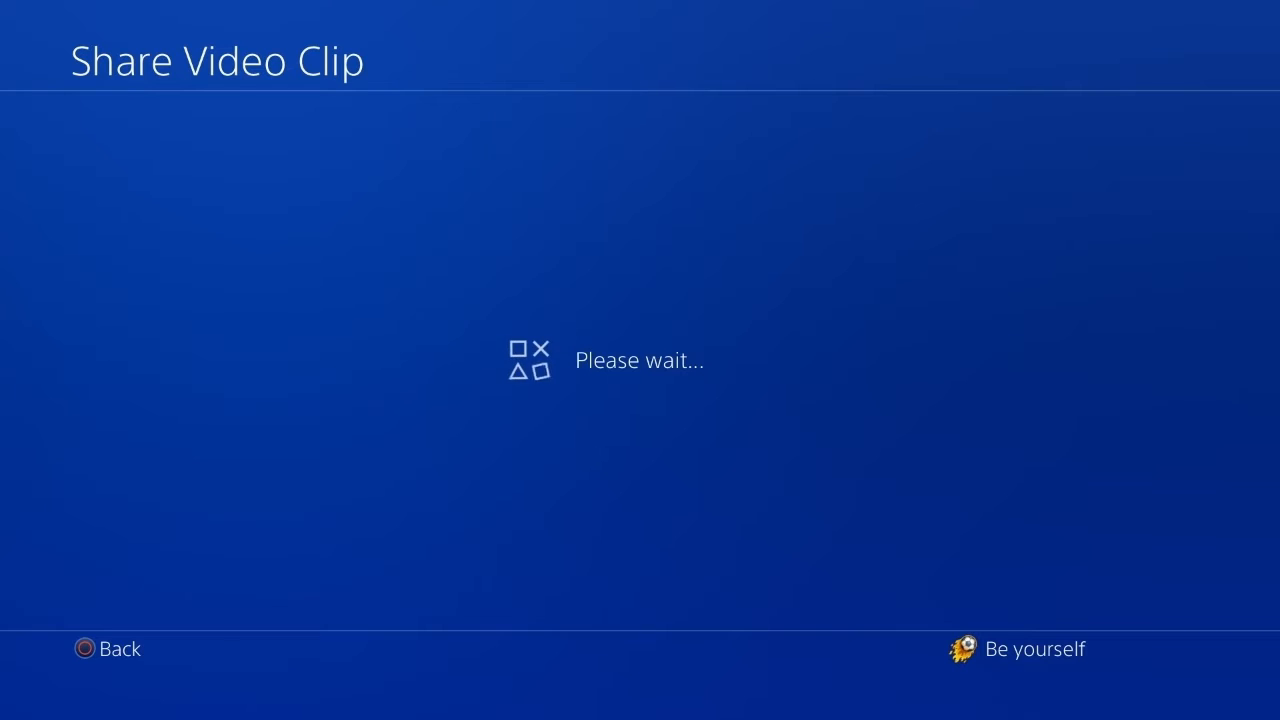
key("Return")
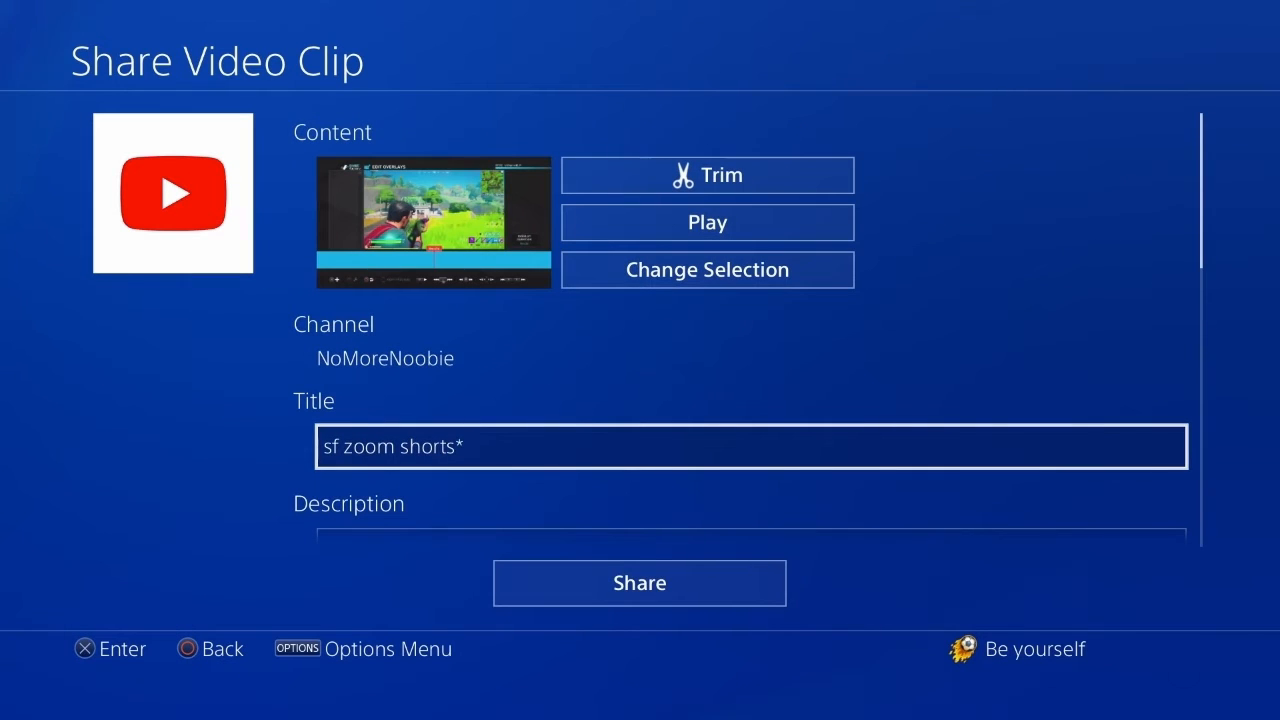
key("Down")
key("Down")
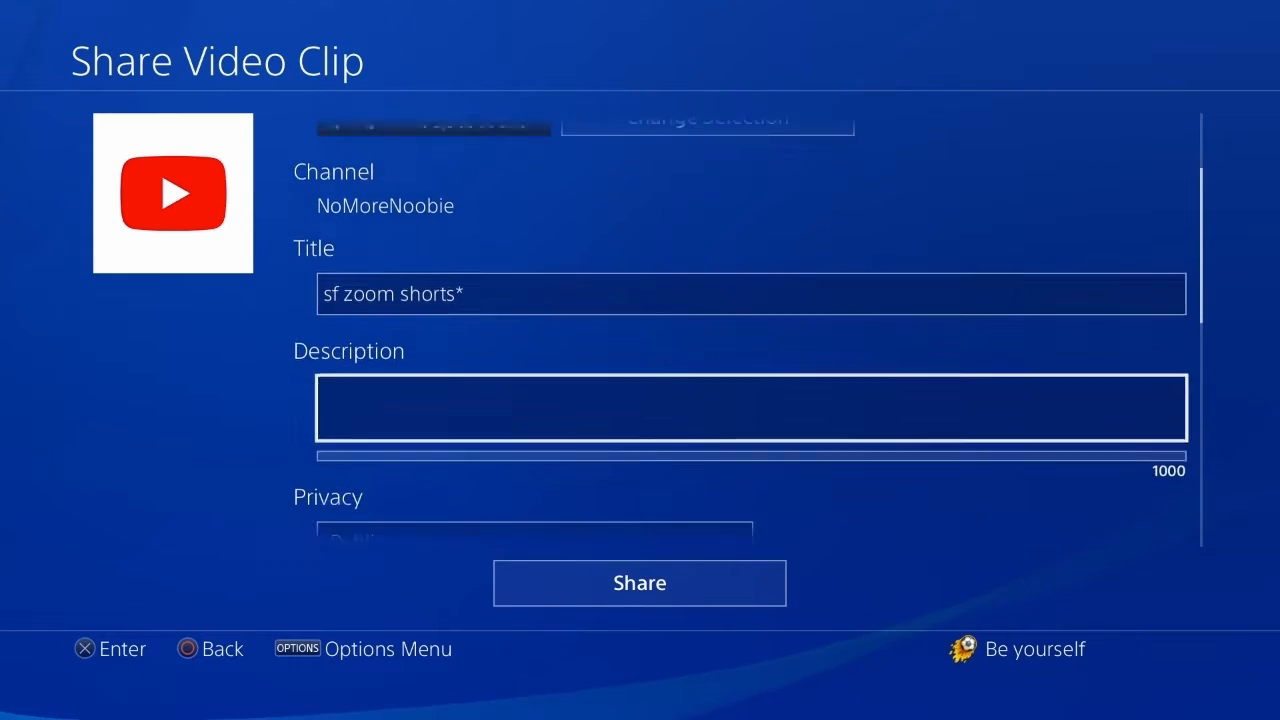
key("Return")
key("Down")
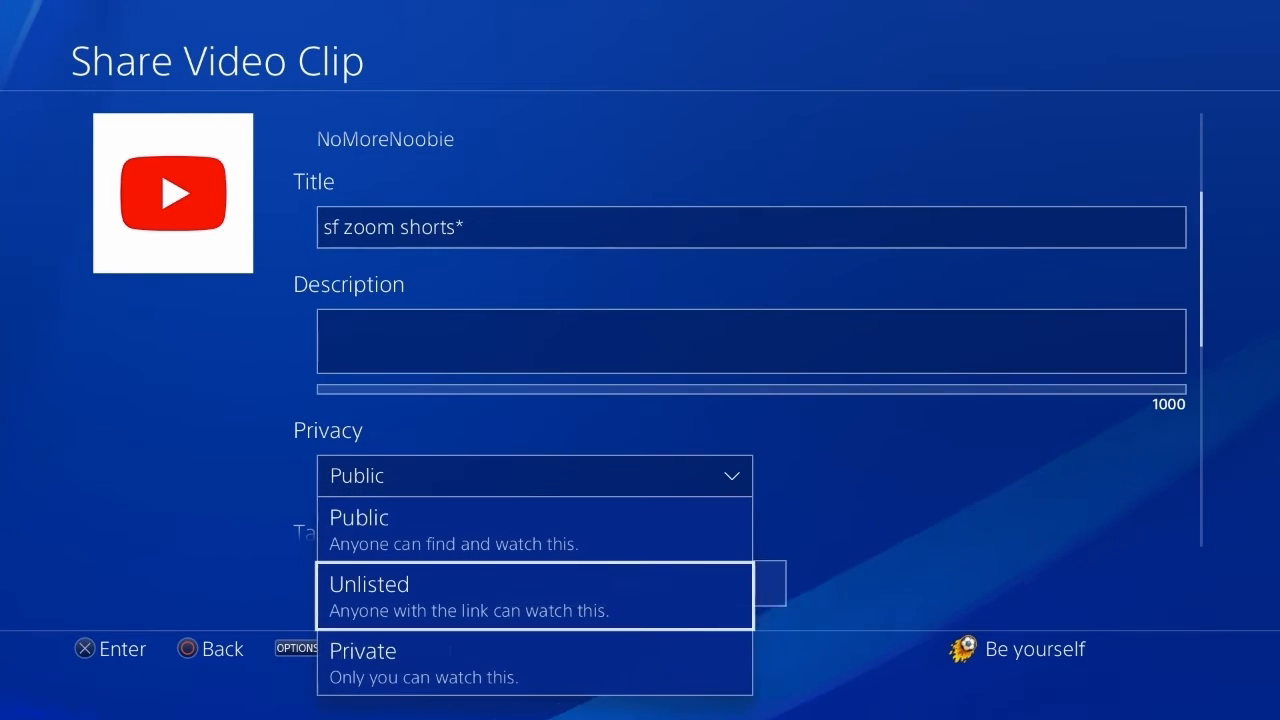
key("Return")
key("Down")
key("Down")
key("Down")
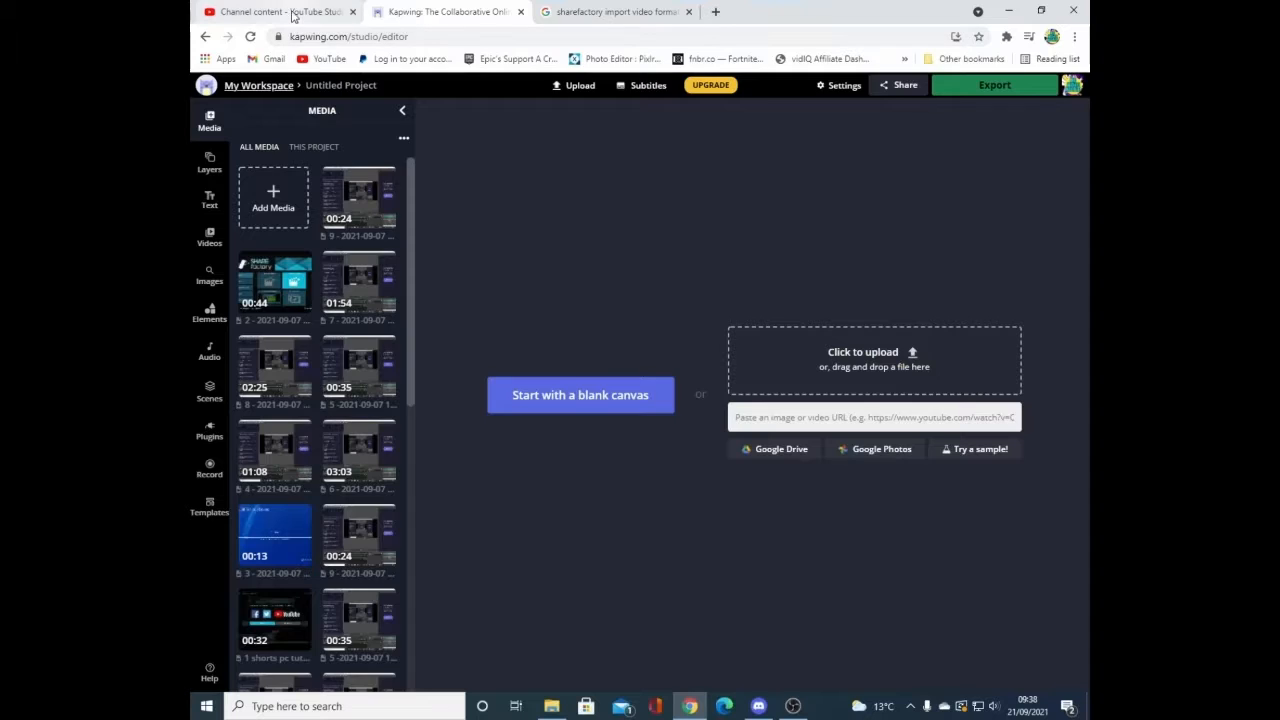
Step: Switch to YouTube Studio and open the unlisted 0:55 video uploaded on Sep 7 on its YouTube watch page
left_click(293, 14)
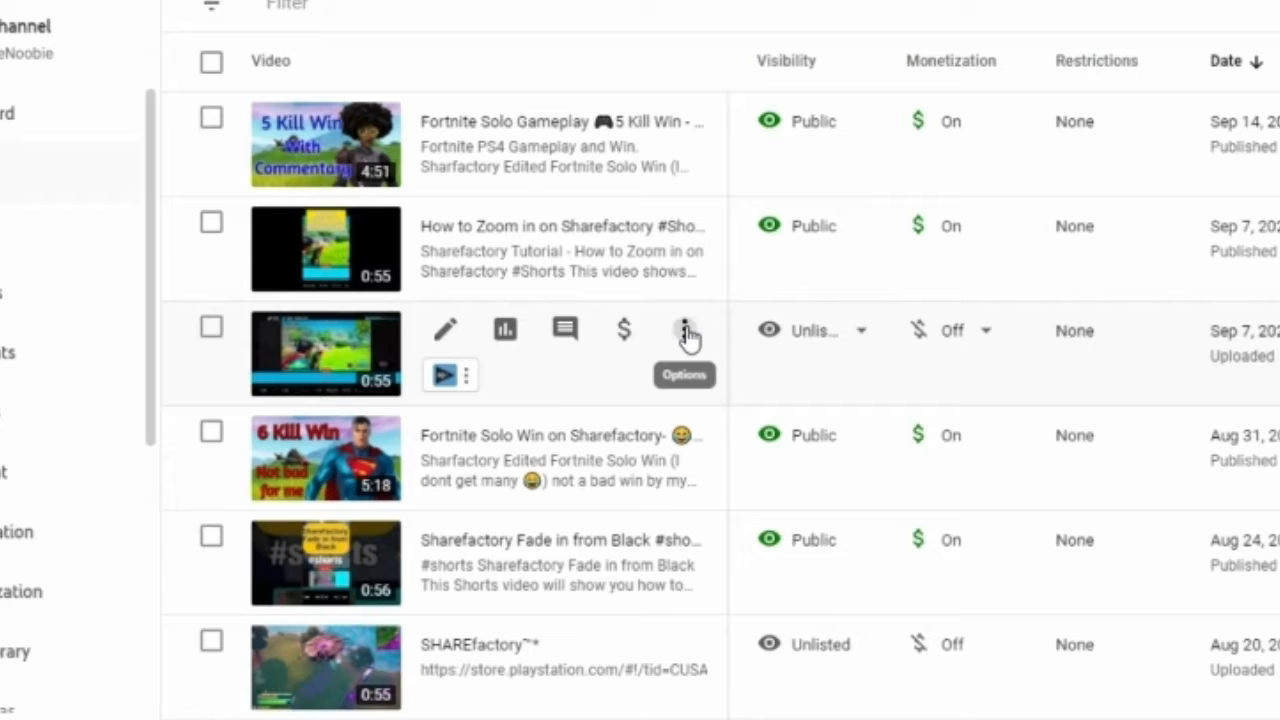
left_click(686, 335)
left_click(586, 386)
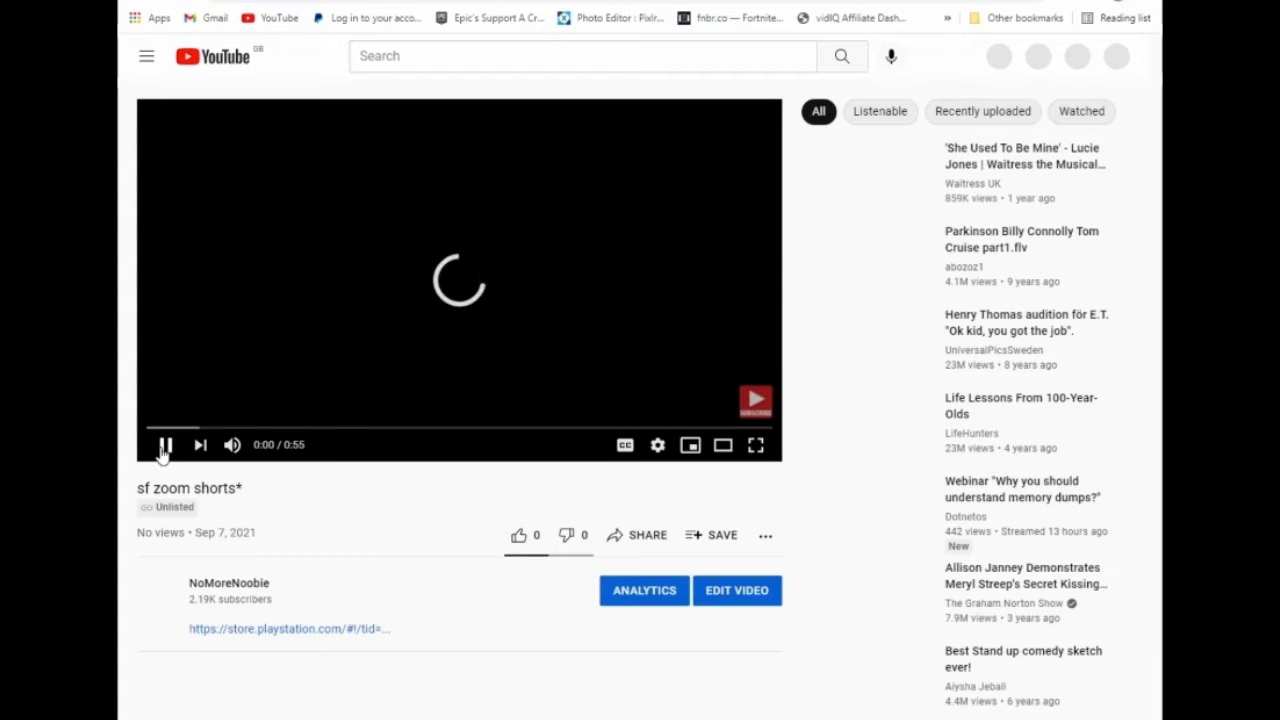
Step: Pause the unlisted video on its YouTube watch page and copy its share link
left_click(164, 448)
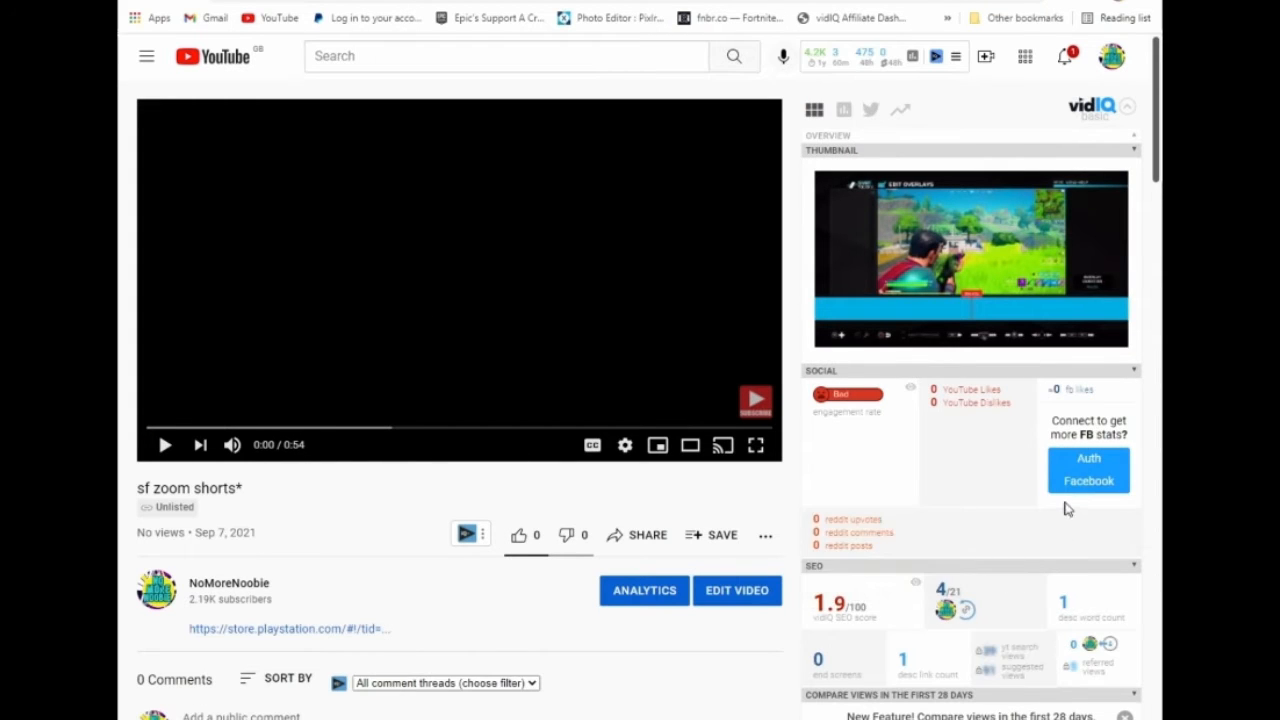
scroll(968, 460, "down", 1)
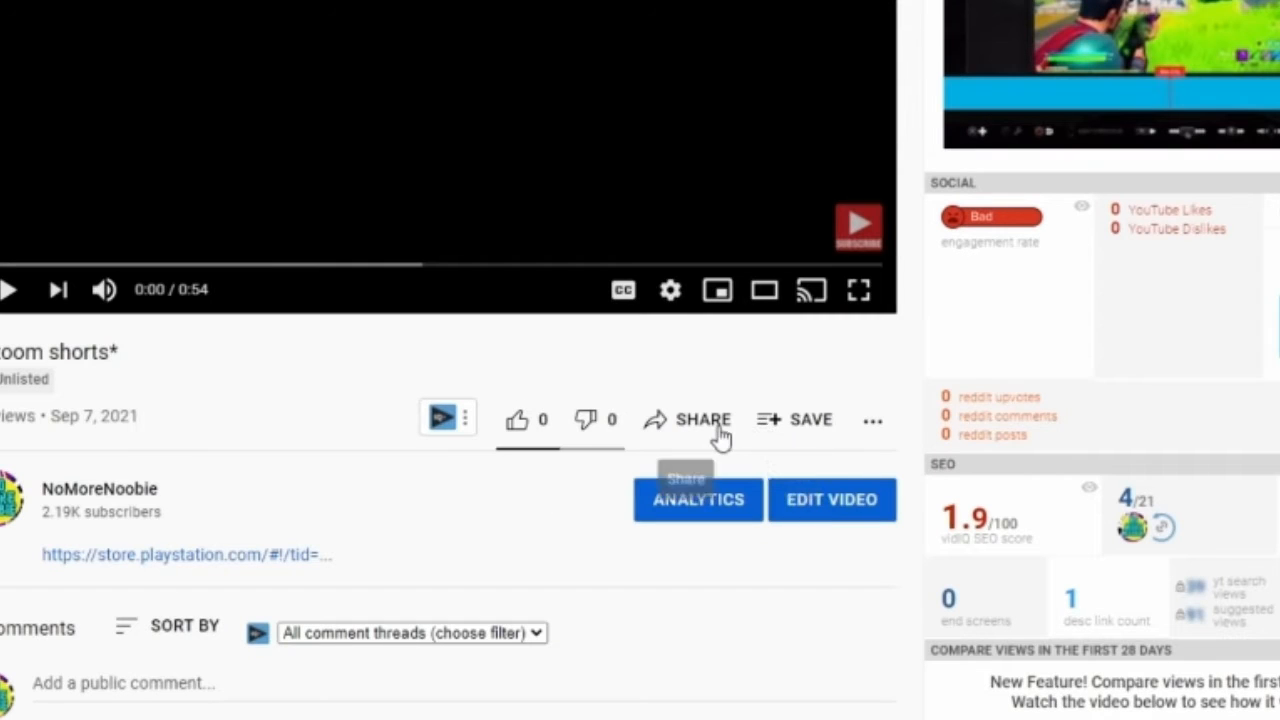
left_click(709, 430)
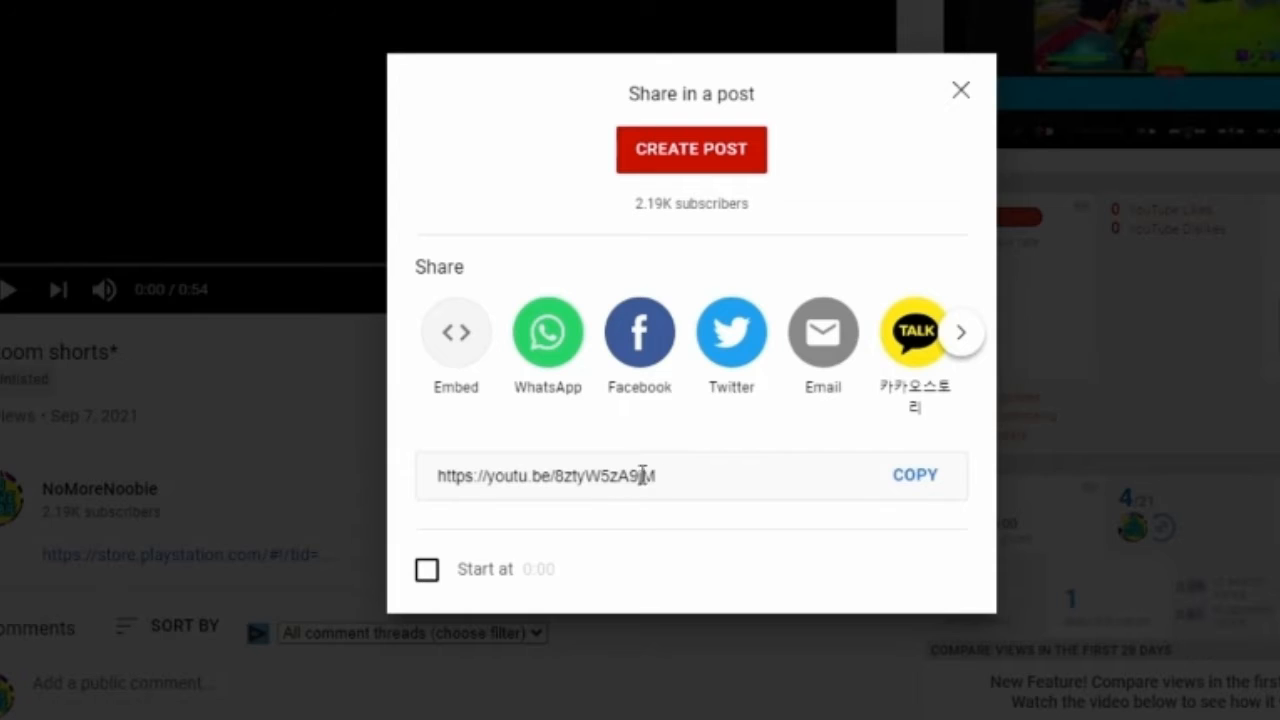
left_click_drag(655, 475, 437, 478)
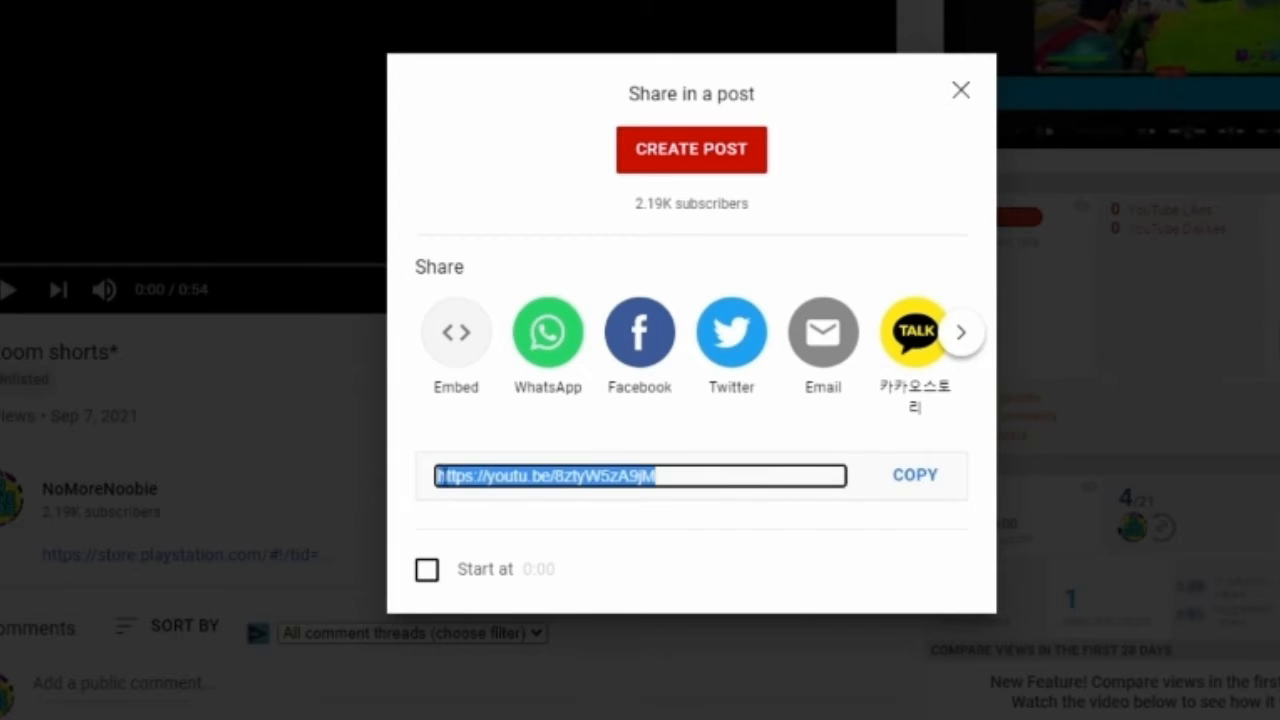
right_click(457, 475)
left_click(492, 494)
left_click(961, 91)
Step: Switch to Kapwing, import the YouTube video from the copied link and play it back briefly
left_click(612, 11)
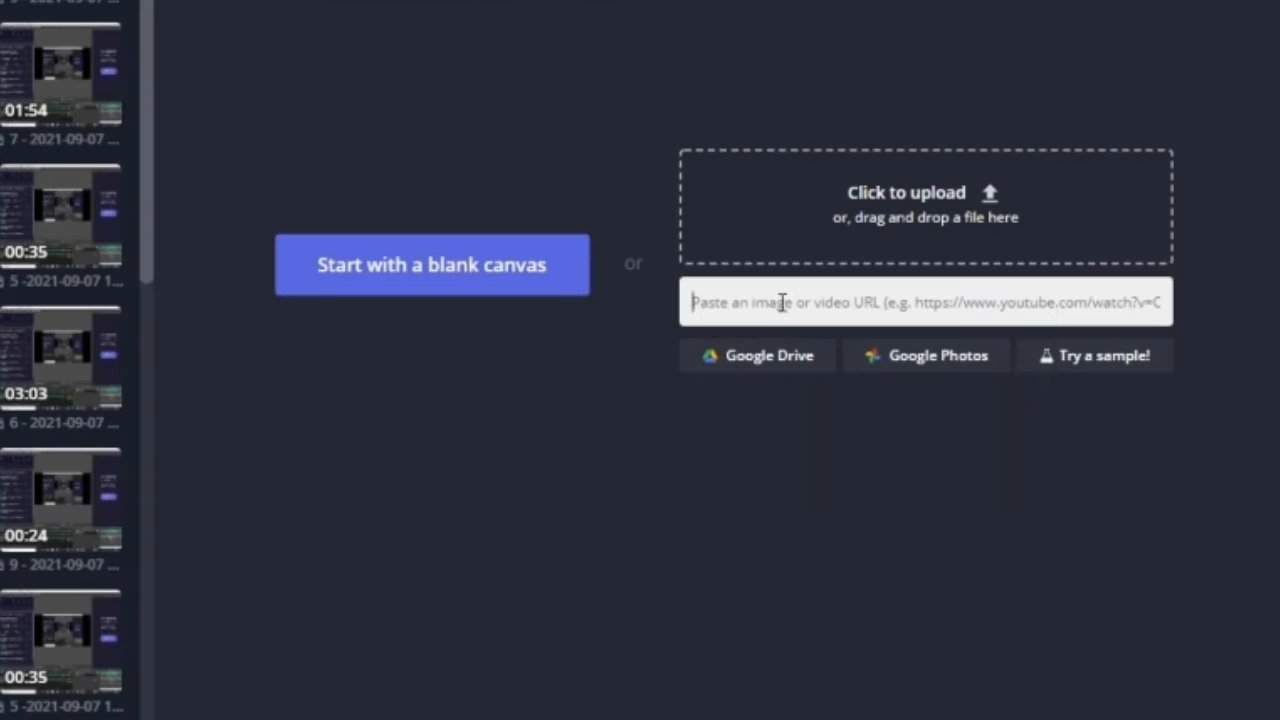
right_click(788, 419)
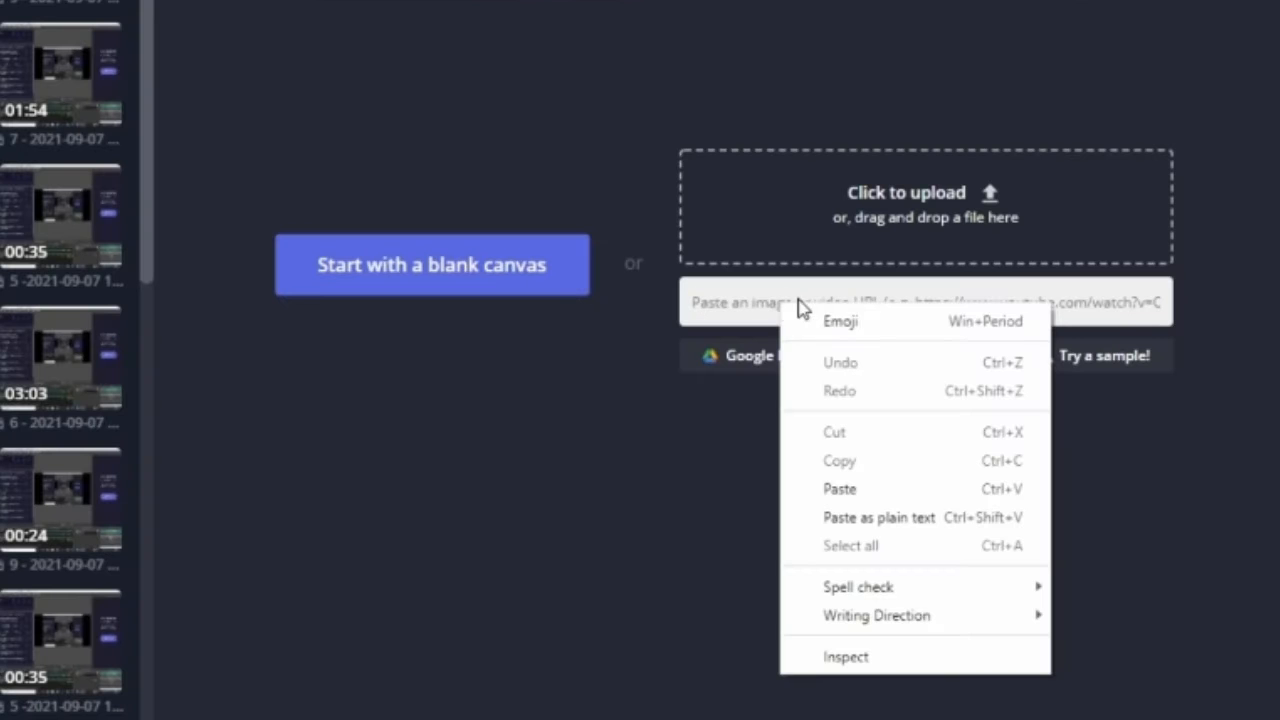
left_click(862, 490)
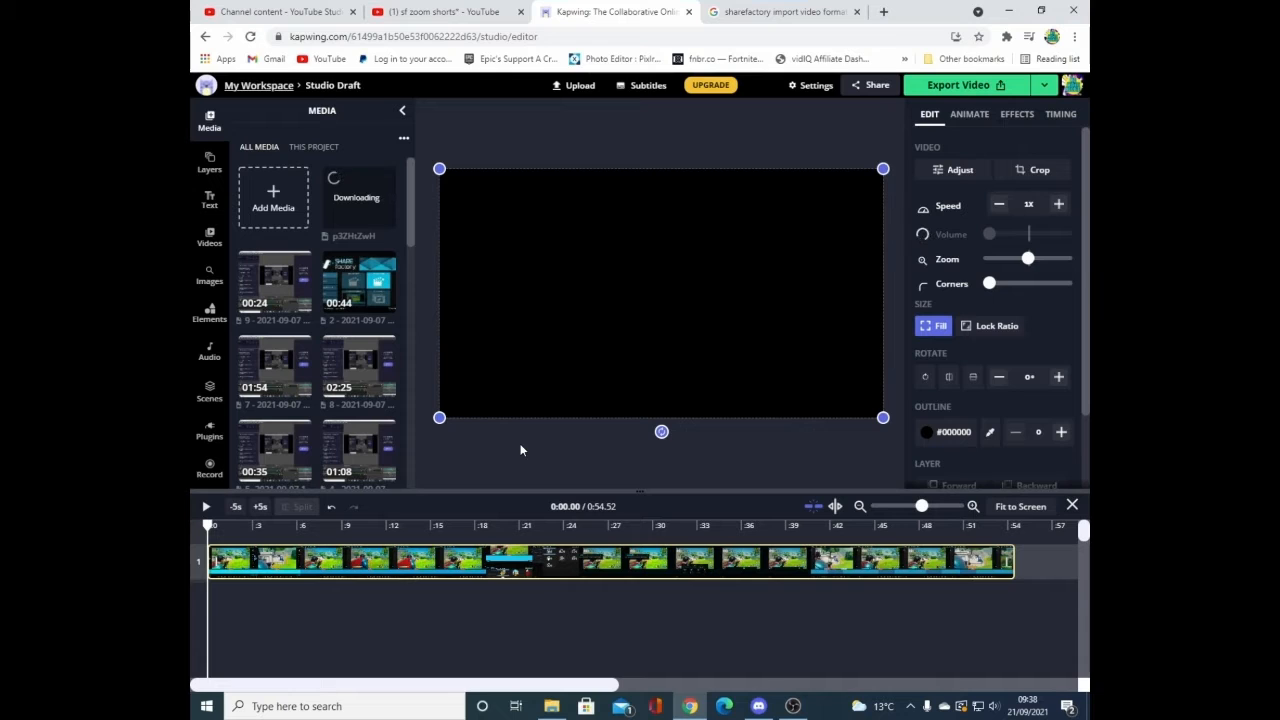
mouse_move(363, 209)
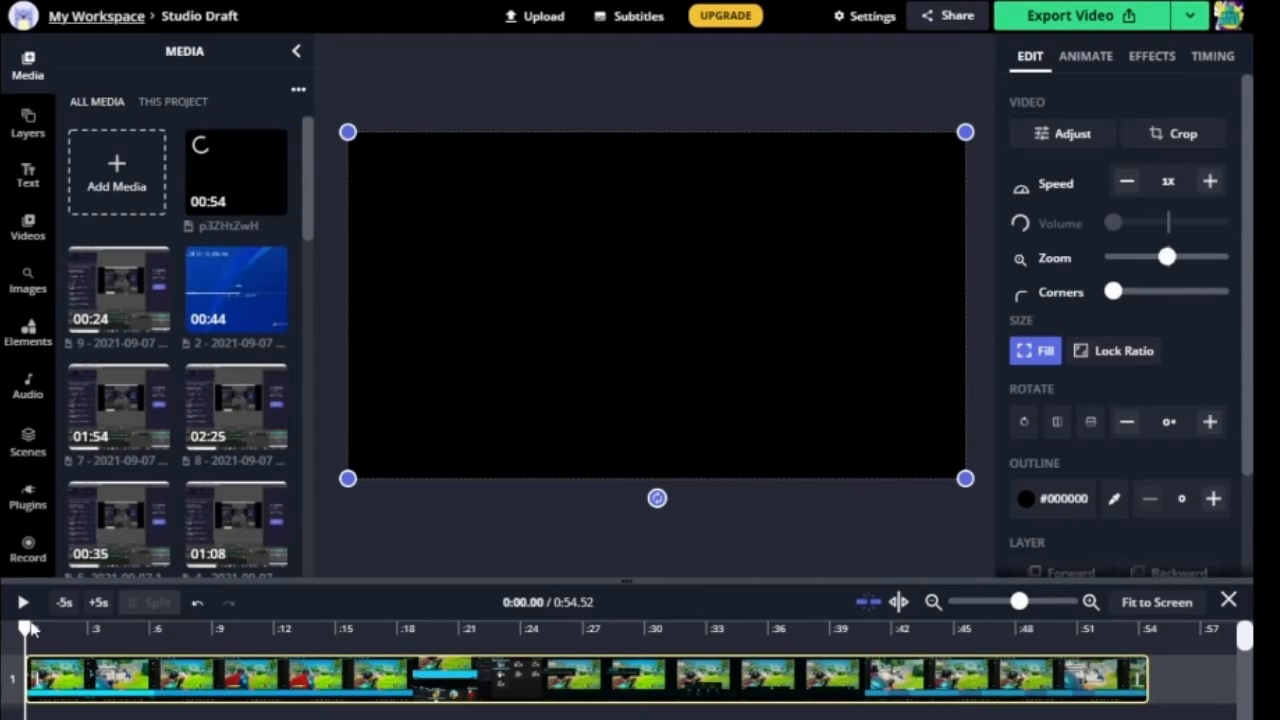
left_click(22, 602)
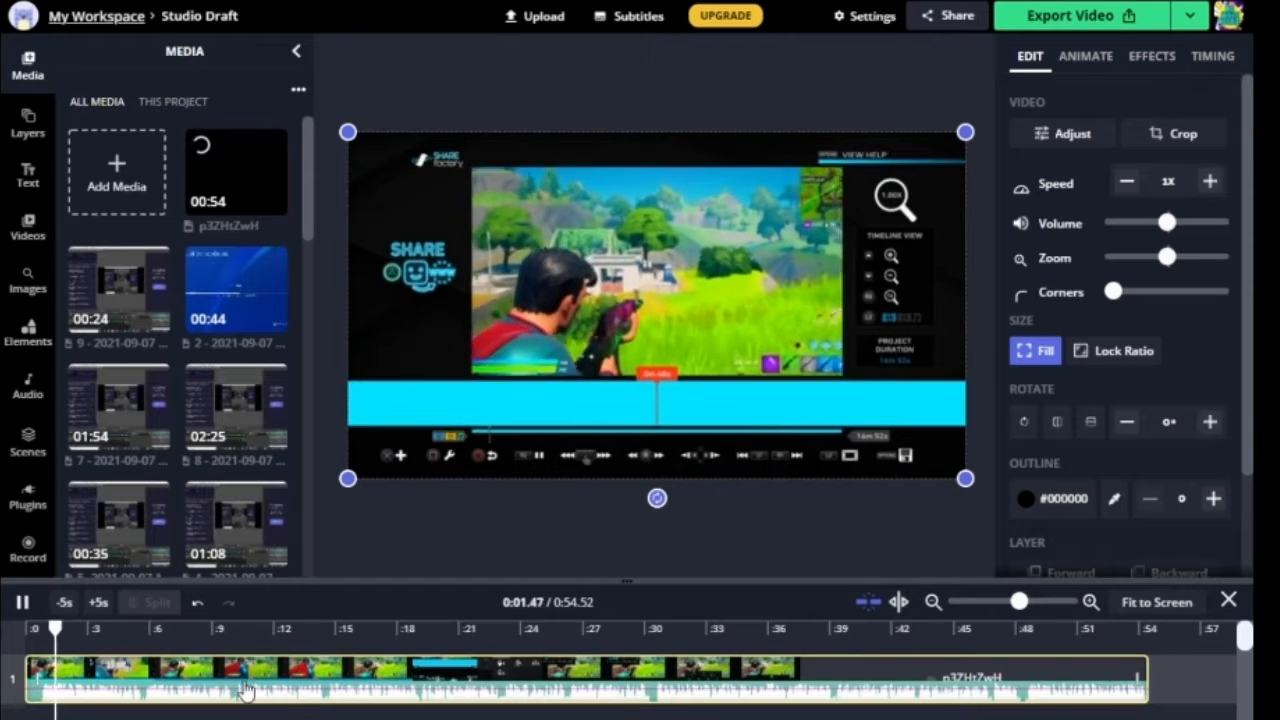
left_click(22, 602)
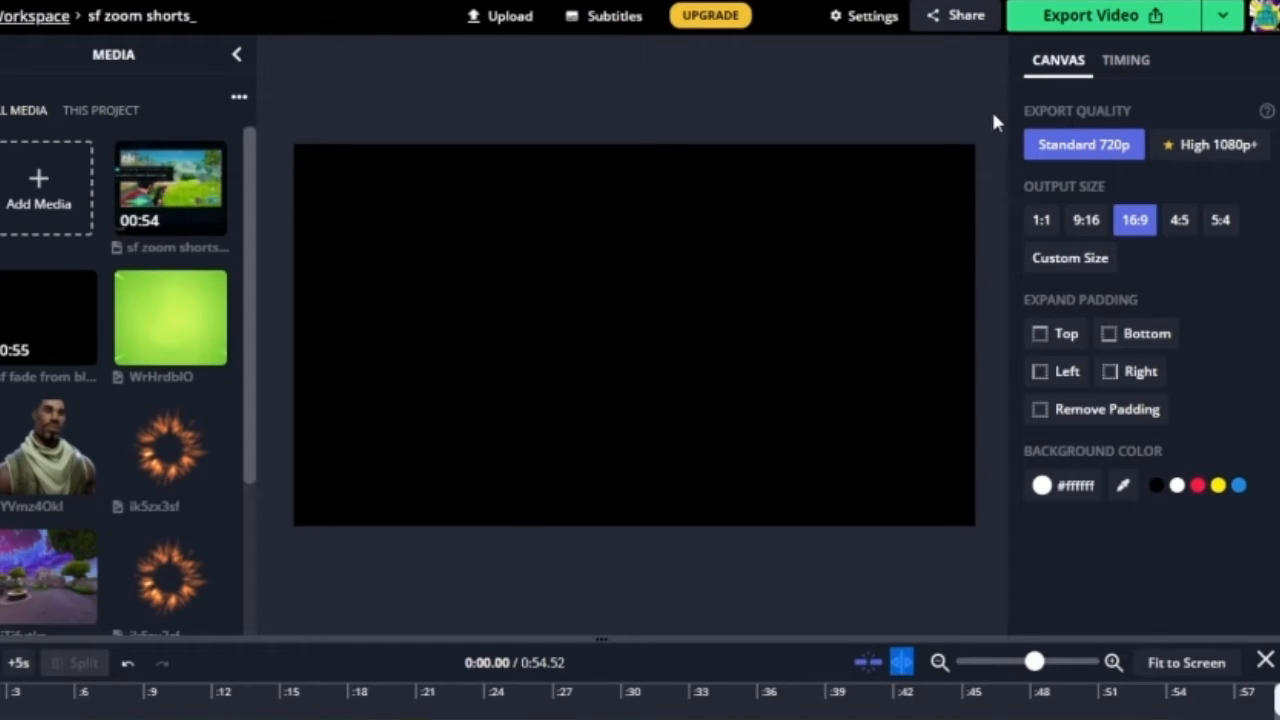
Step: Try the 9:16 output size on the canvas with a short playback, and return the canvas to 16:9
left_click(1212, 145)
left_click(1066, 186)
left_click(894, 240)
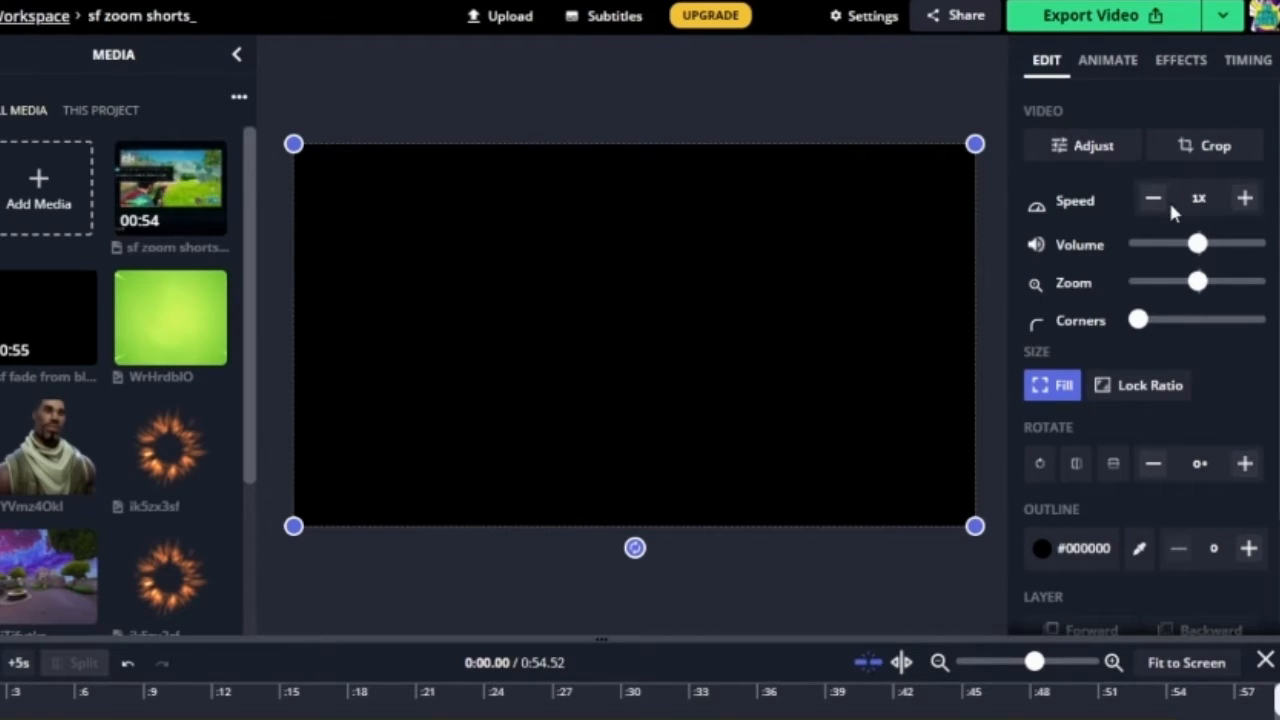
left_click(910, 108)
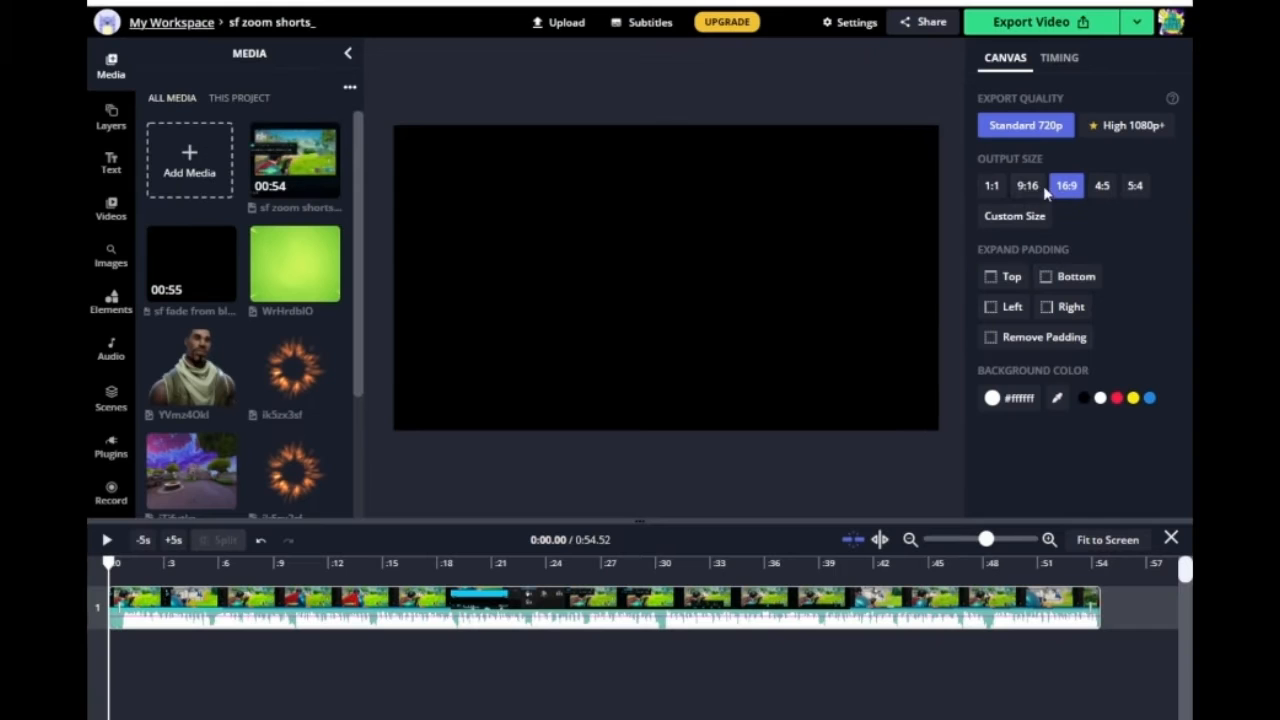
left_click(1086, 219)
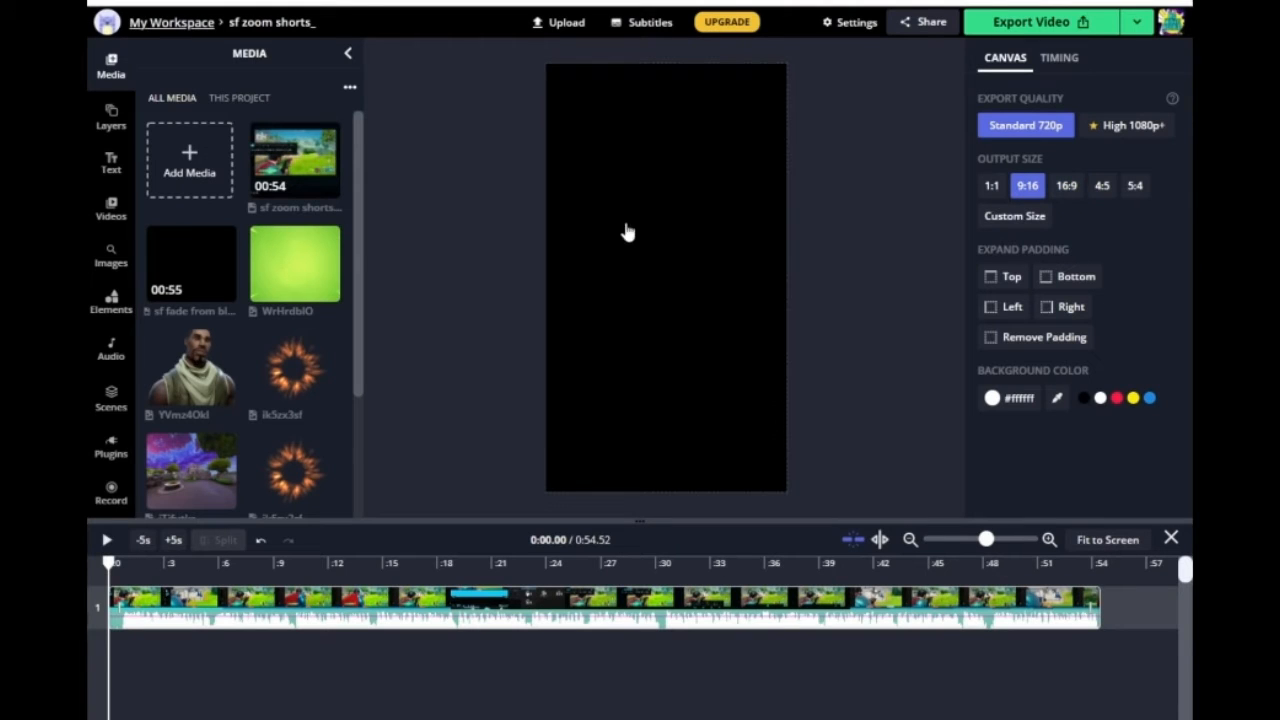
left_click(106, 540)
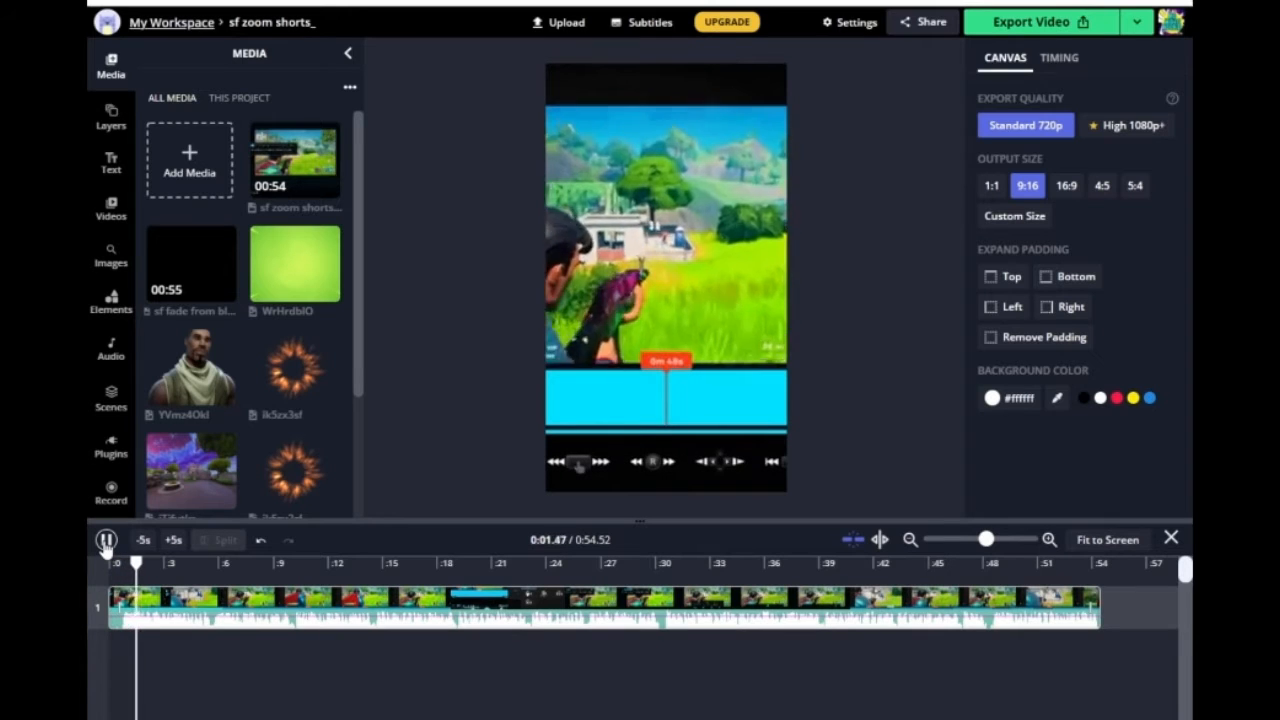
left_click(106, 540)
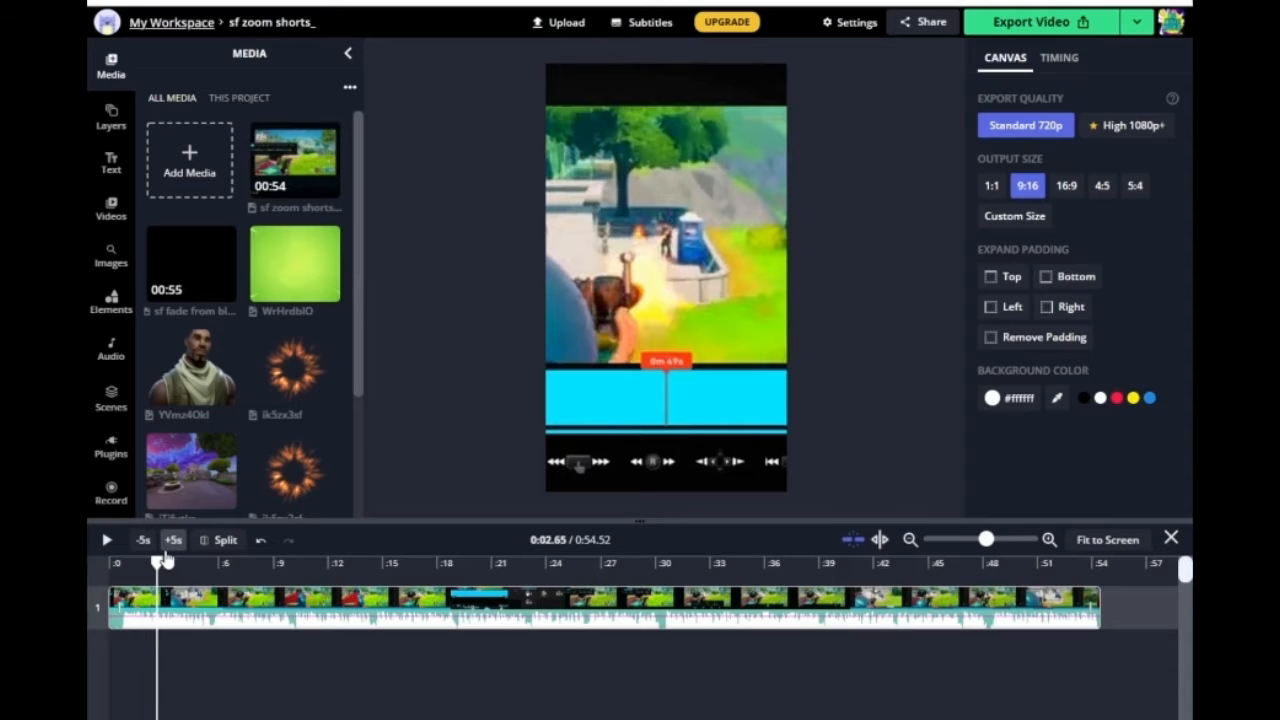
left_click(1066, 187)
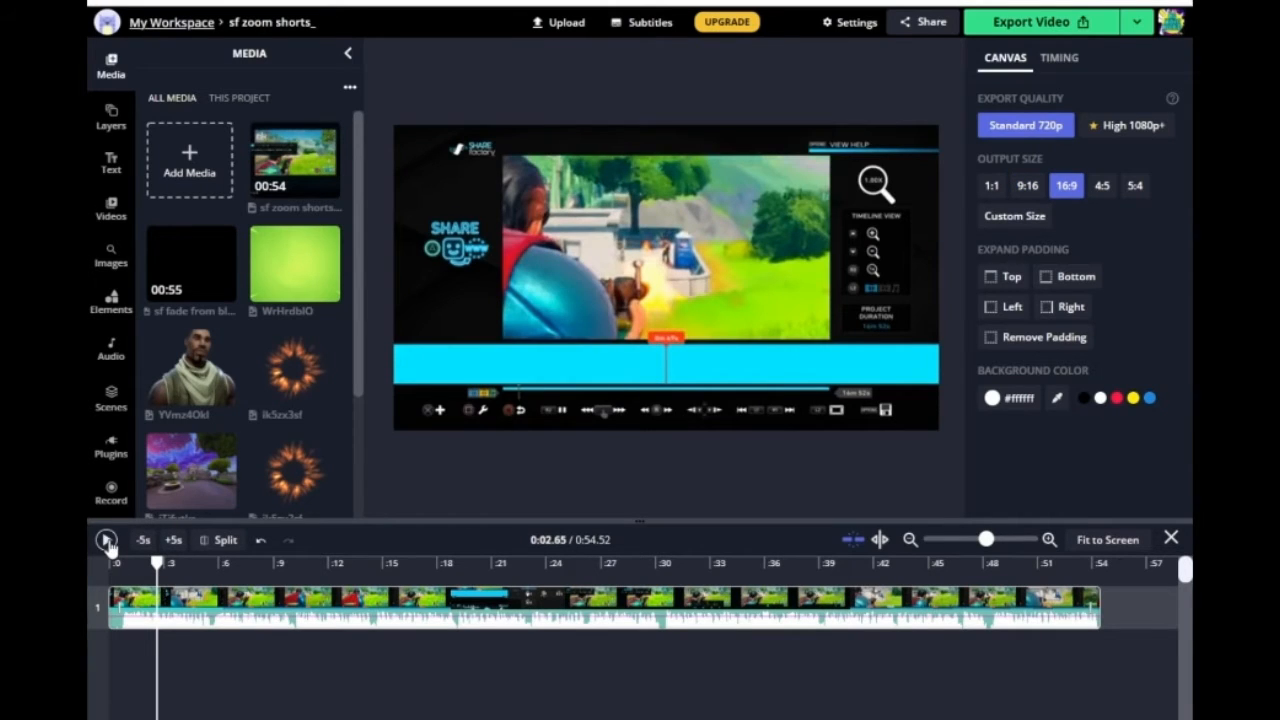
Step: Isolate the add-overlay menu section by splitting the video at 0:18.71 and at 0:23.93
left_click(106, 540)
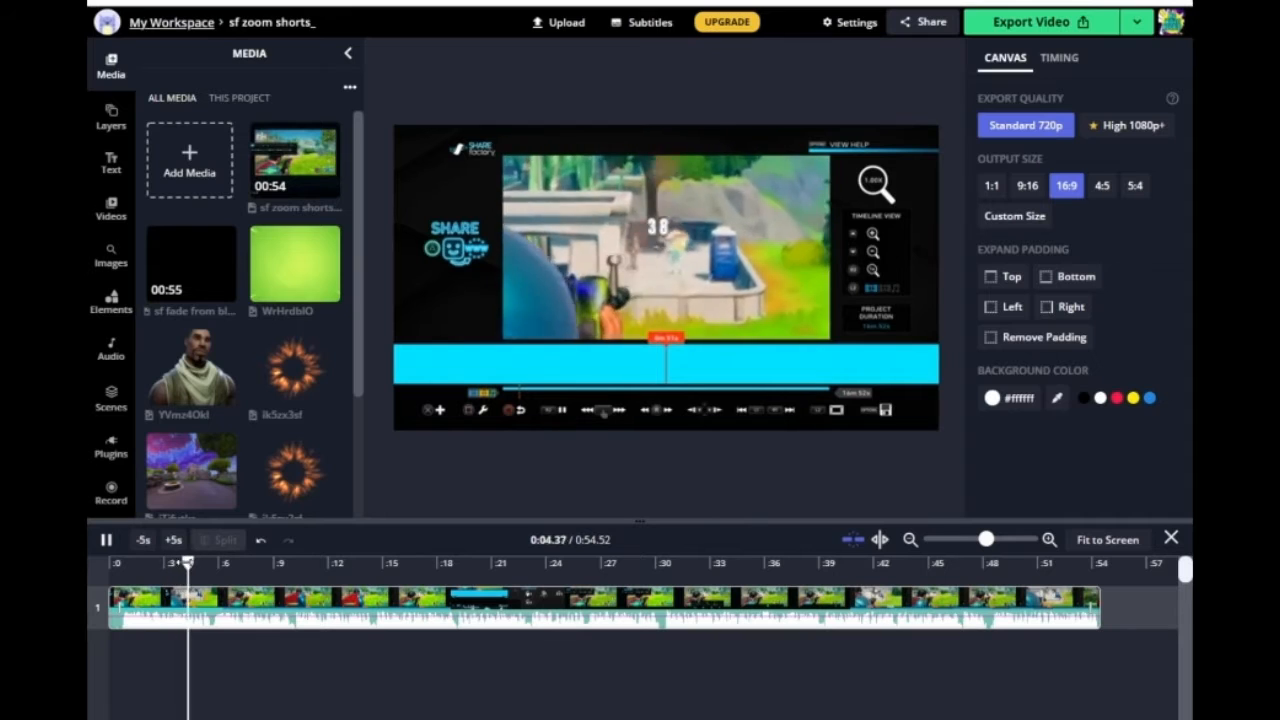
left_click_drag(223, 564, 441, 564)
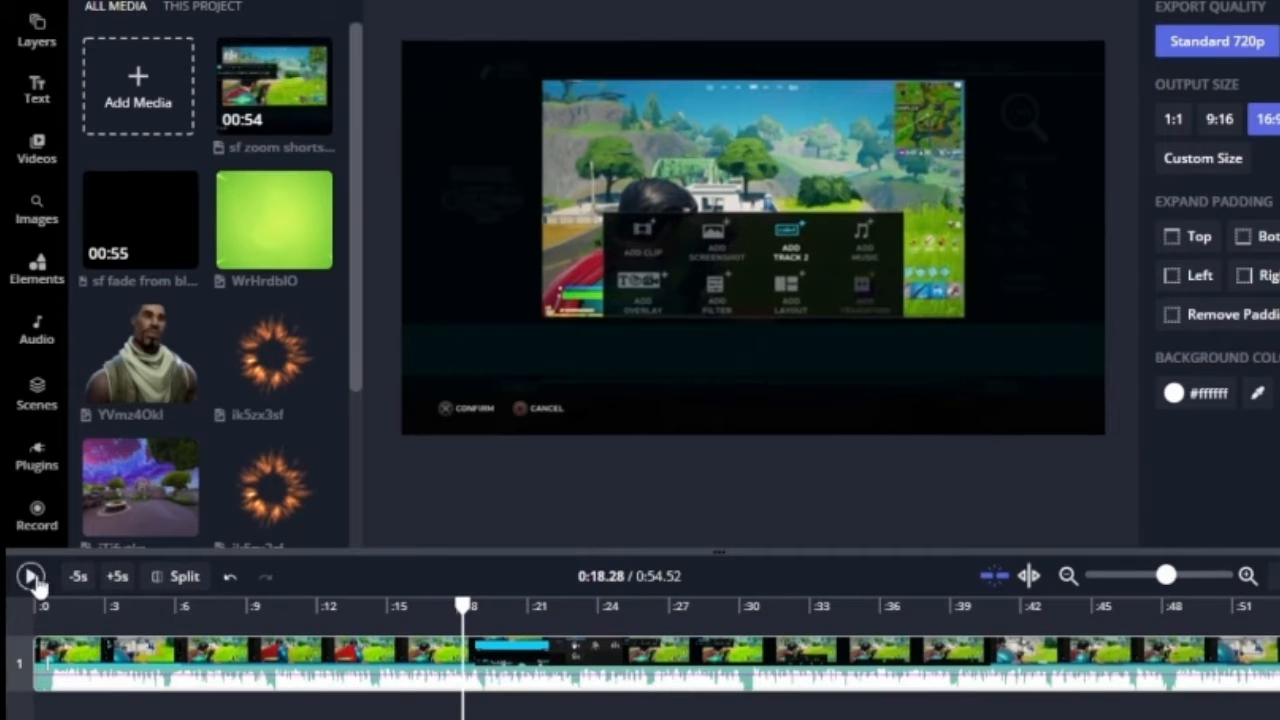
left_click(107, 541)
left_click(33, 578)
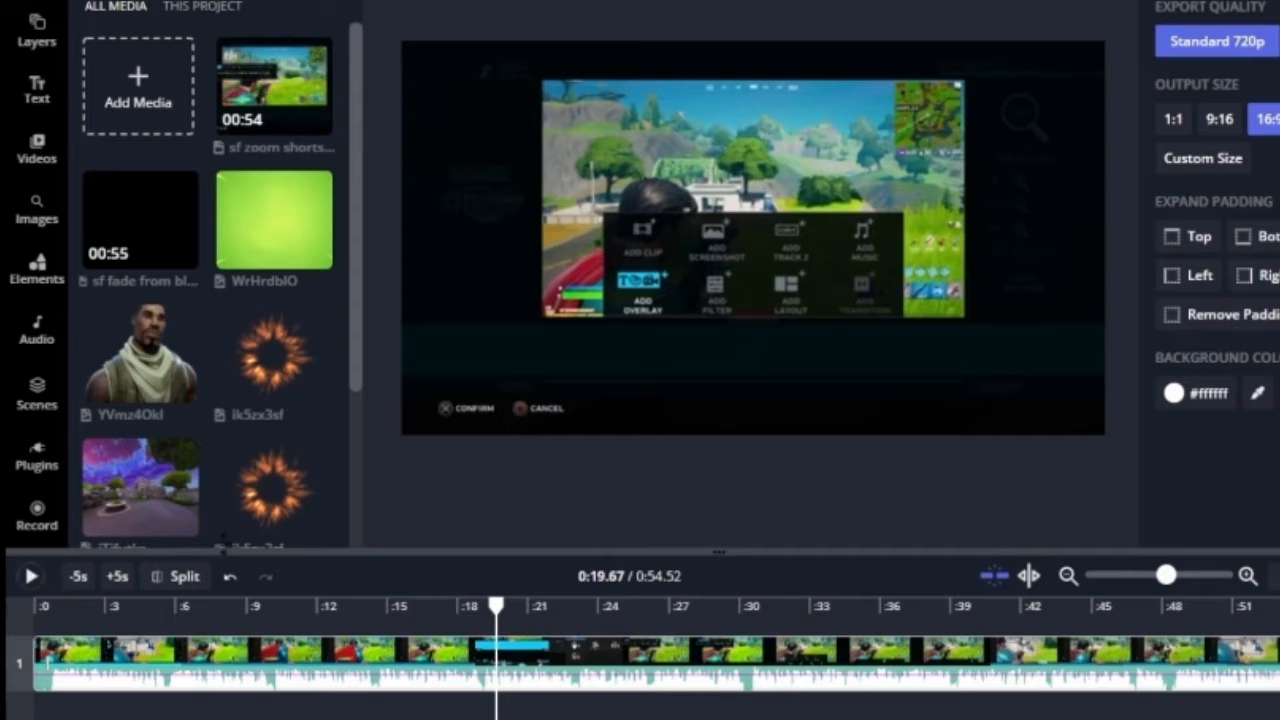
left_click_drag(496, 605, 475, 605)
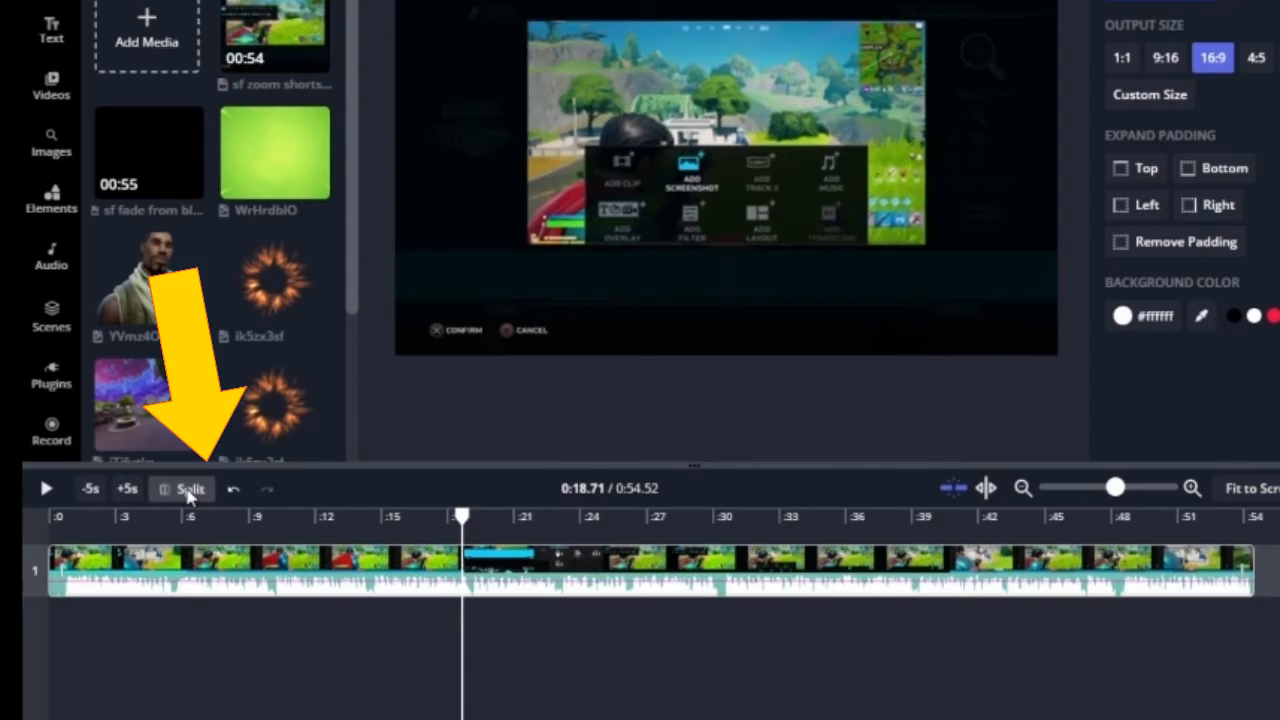
left_click(188, 490)
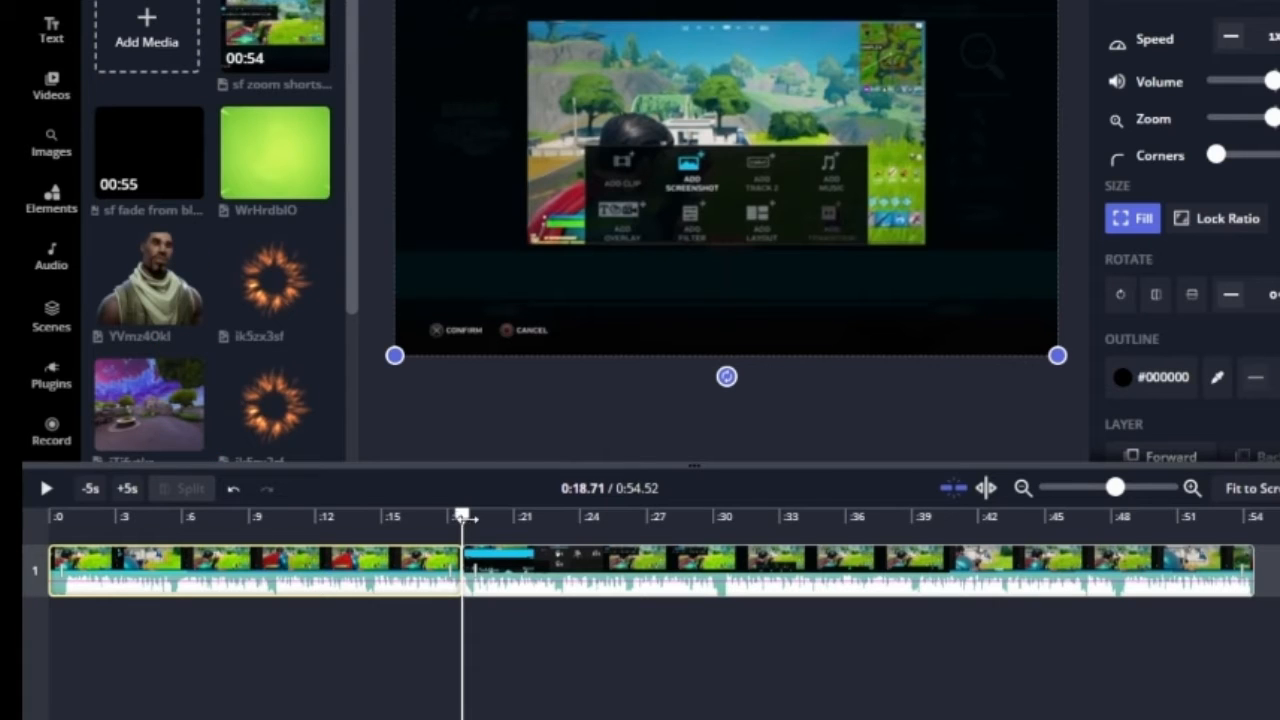
left_click_drag(462, 516, 578, 527)
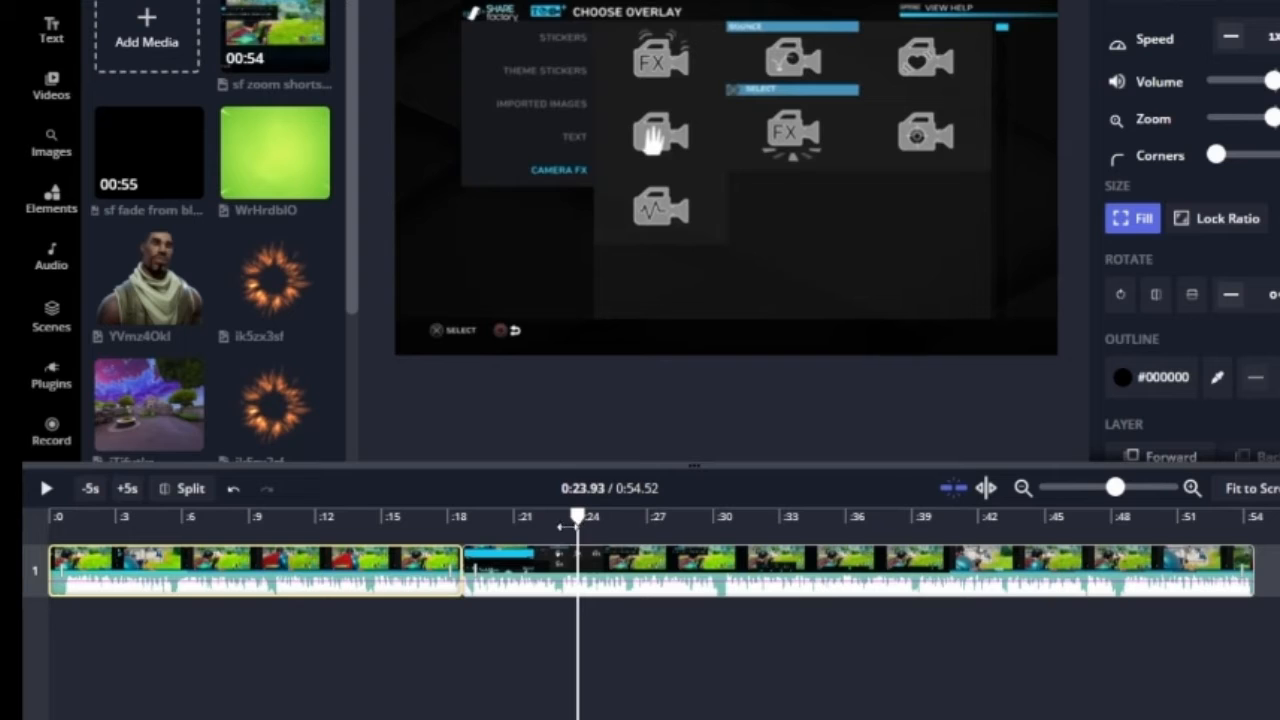
left_click(190, 489)
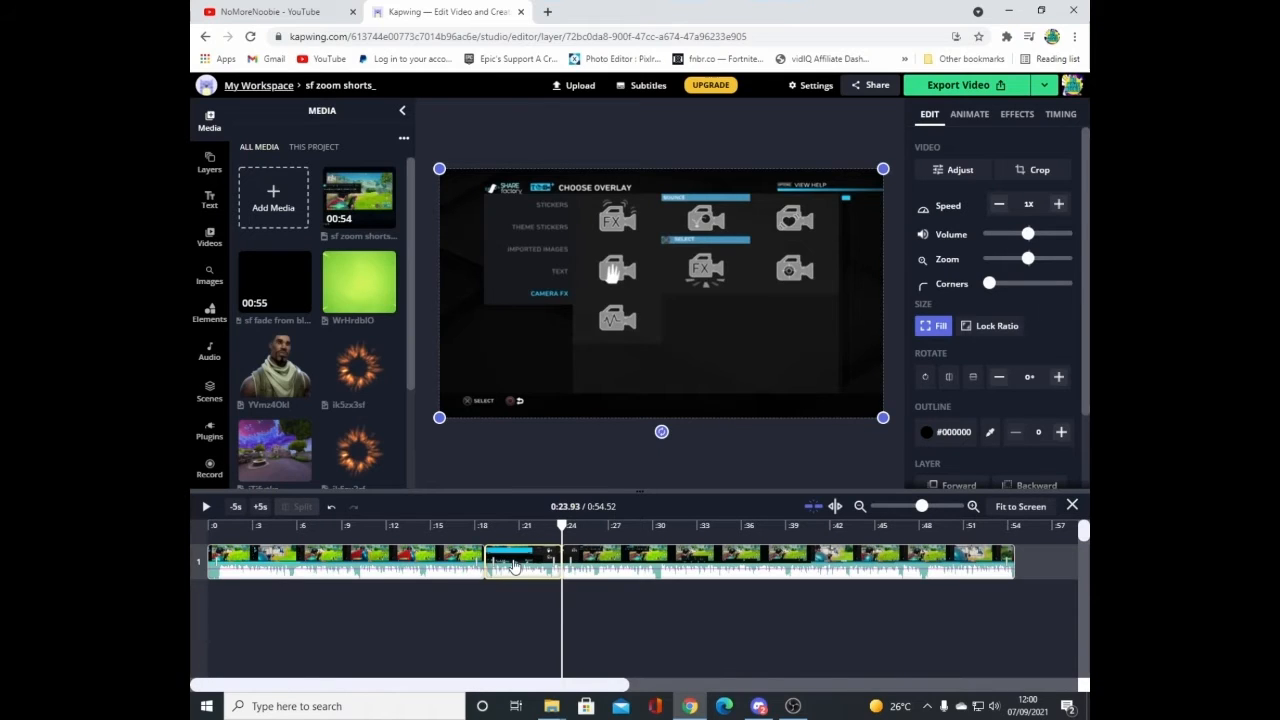
Step: Move the playhead to 0:09.54 in the first clip and change the canvas output size to 9:16
left_click(385, 570)
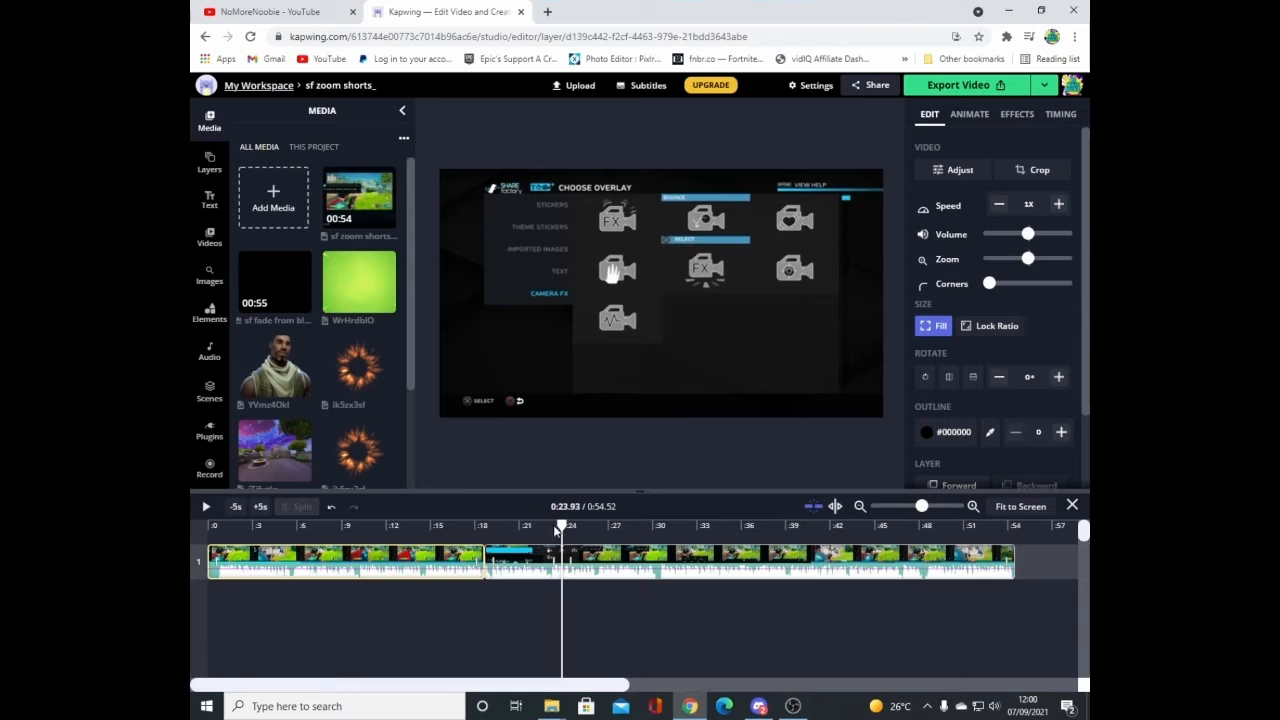
left_click_drag(555, 530, 348, 528)
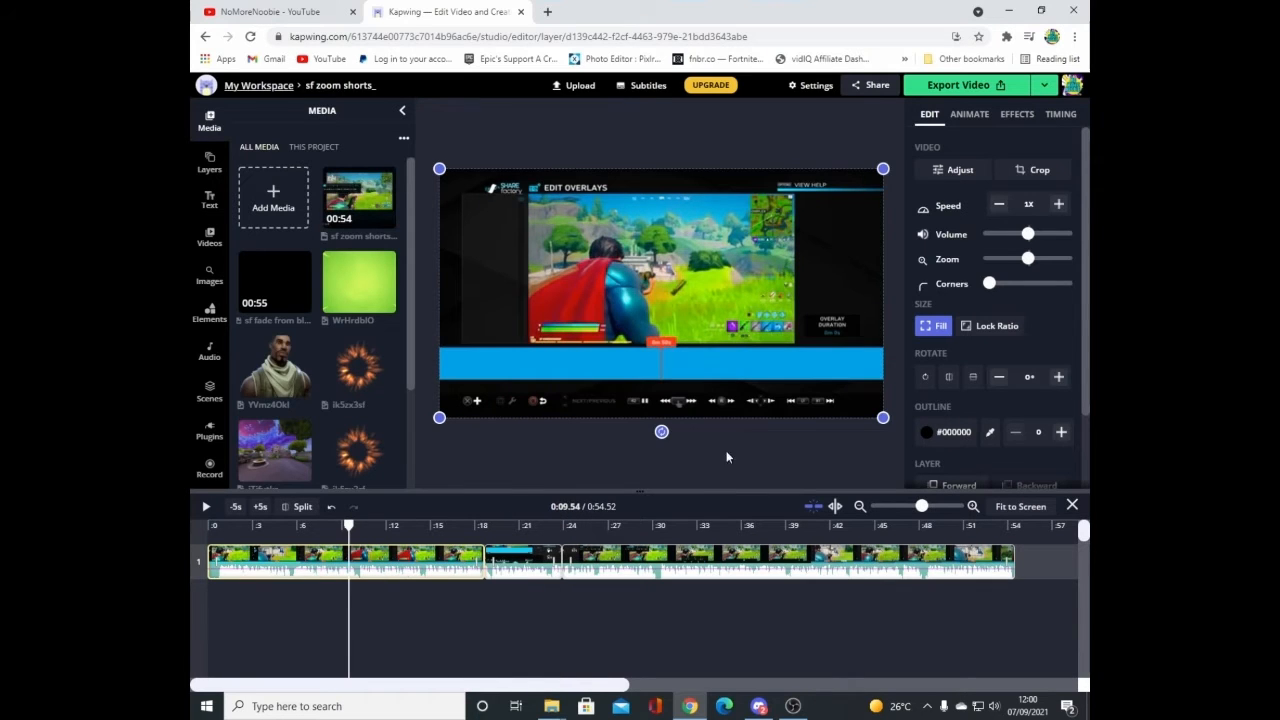
left_click(803, 136)
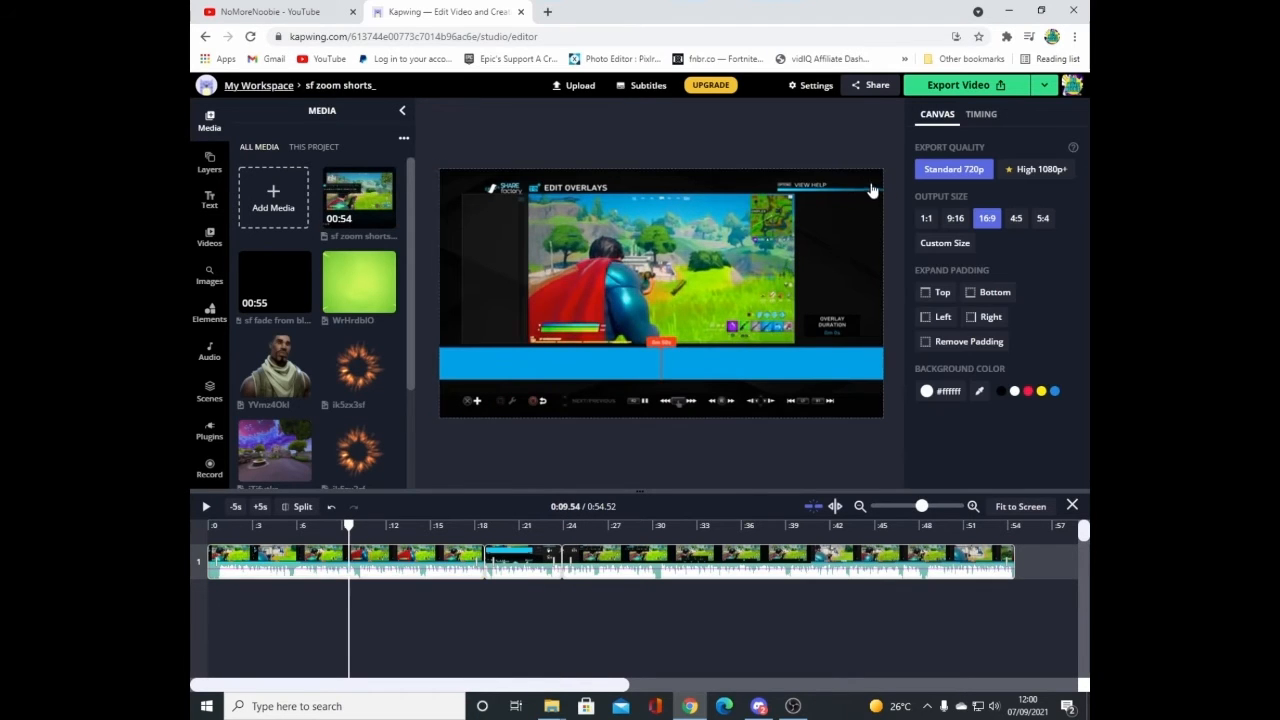
left_click(956, 222)
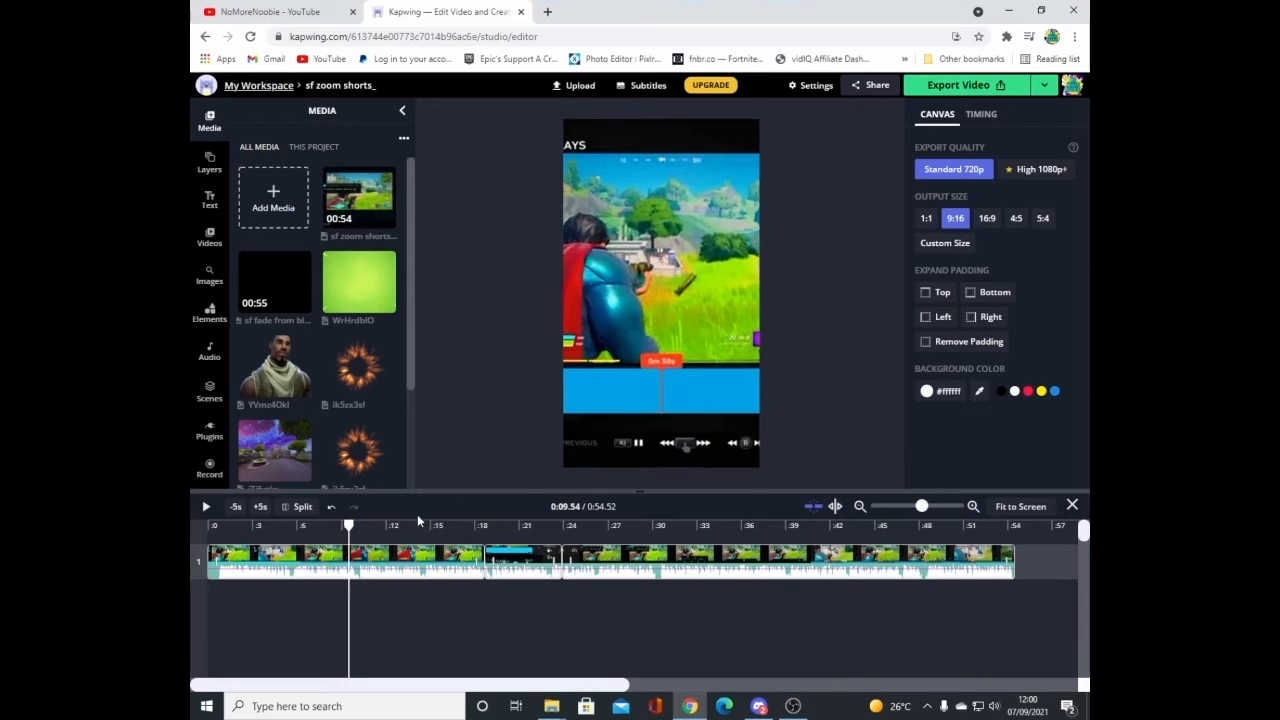
Step: Select the middle add-overlay clip and preview it in the vertical frame, playing it from 0:18.76
left_click(523, 563)
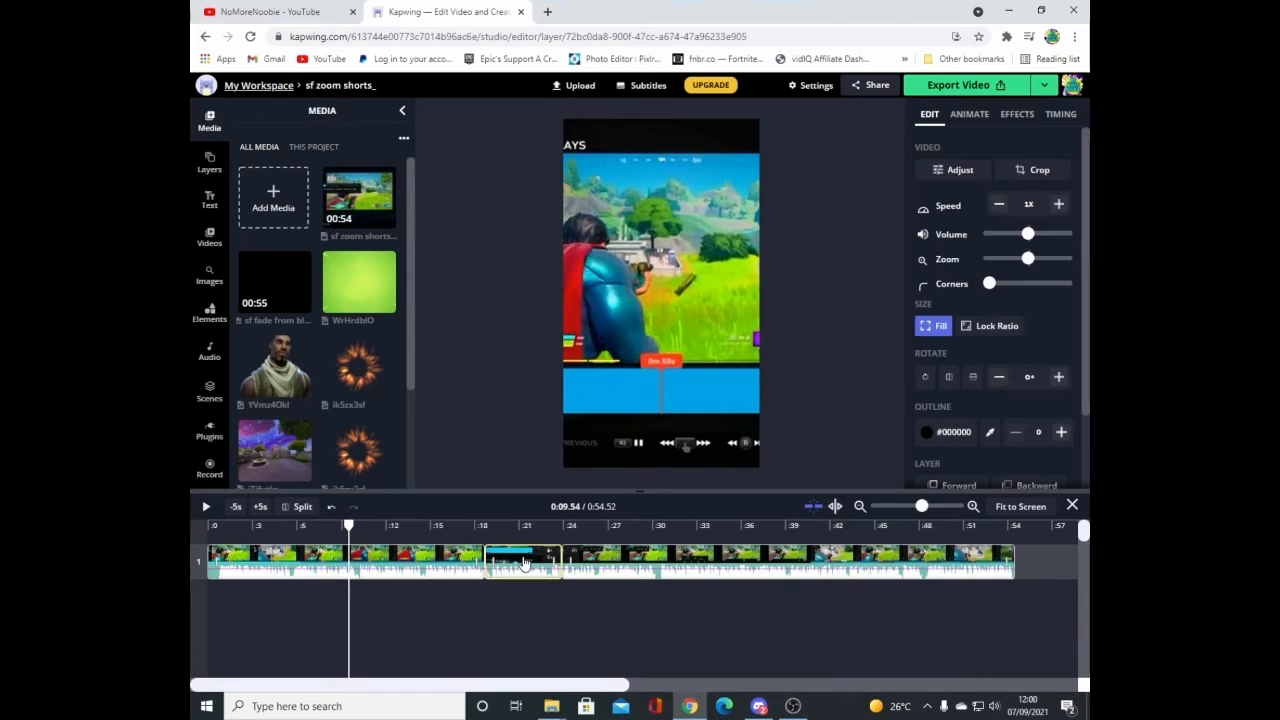
left_click_drag(347, 525, 535, 527)
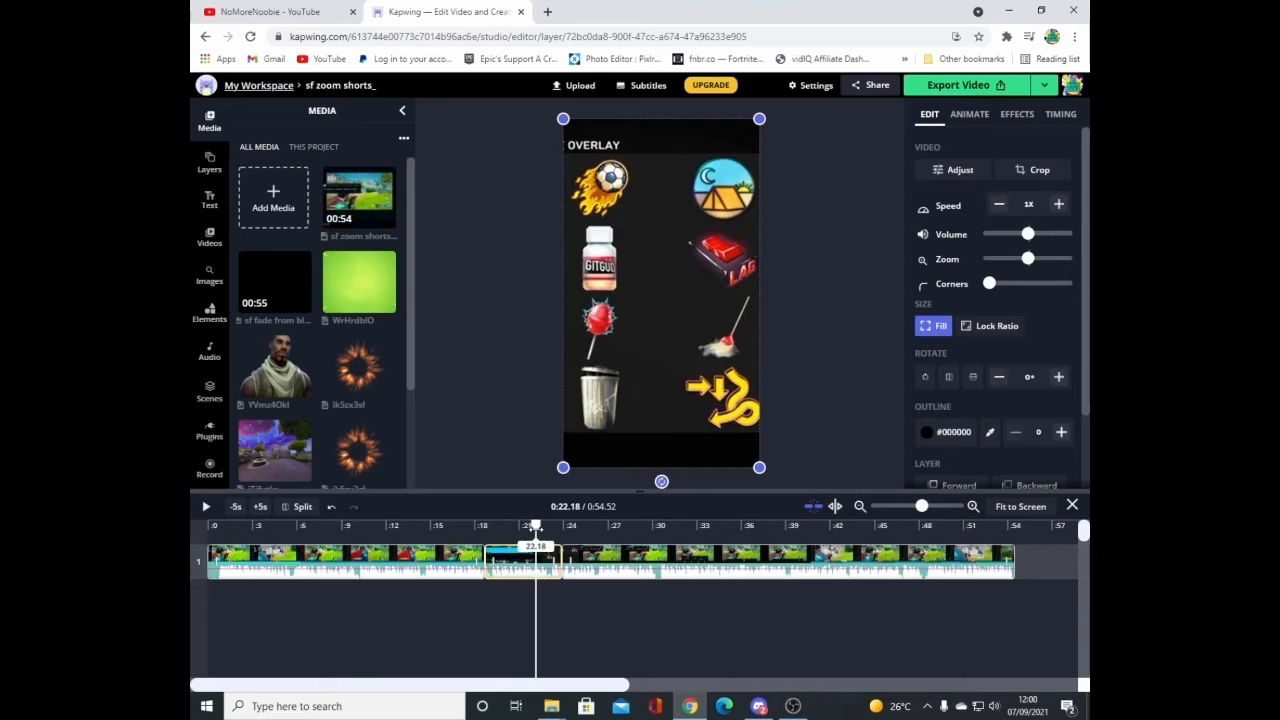
left_click_drag(535, 526, 485, 526)
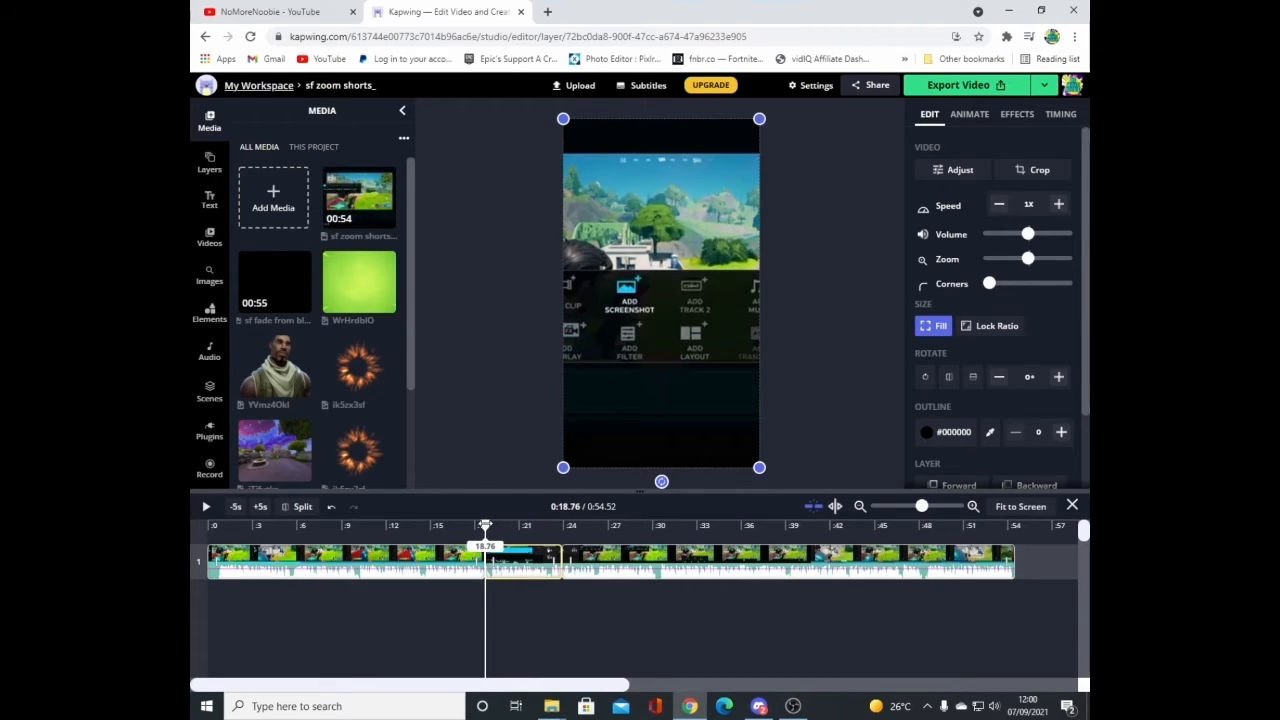
left_click(205, 507)
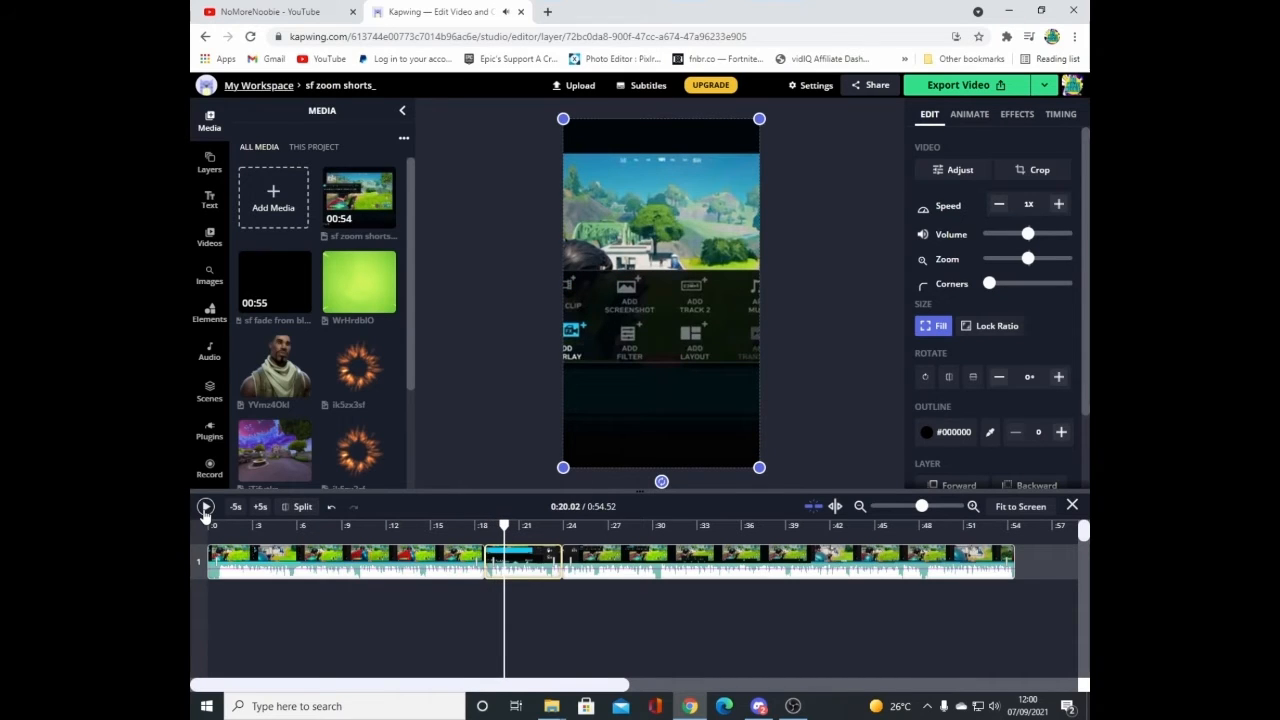
mouse_move(731, 143)
left_mouse_down()
mouse_move(711, 149)
mouse_move(731, 143)
left_mouse_up()
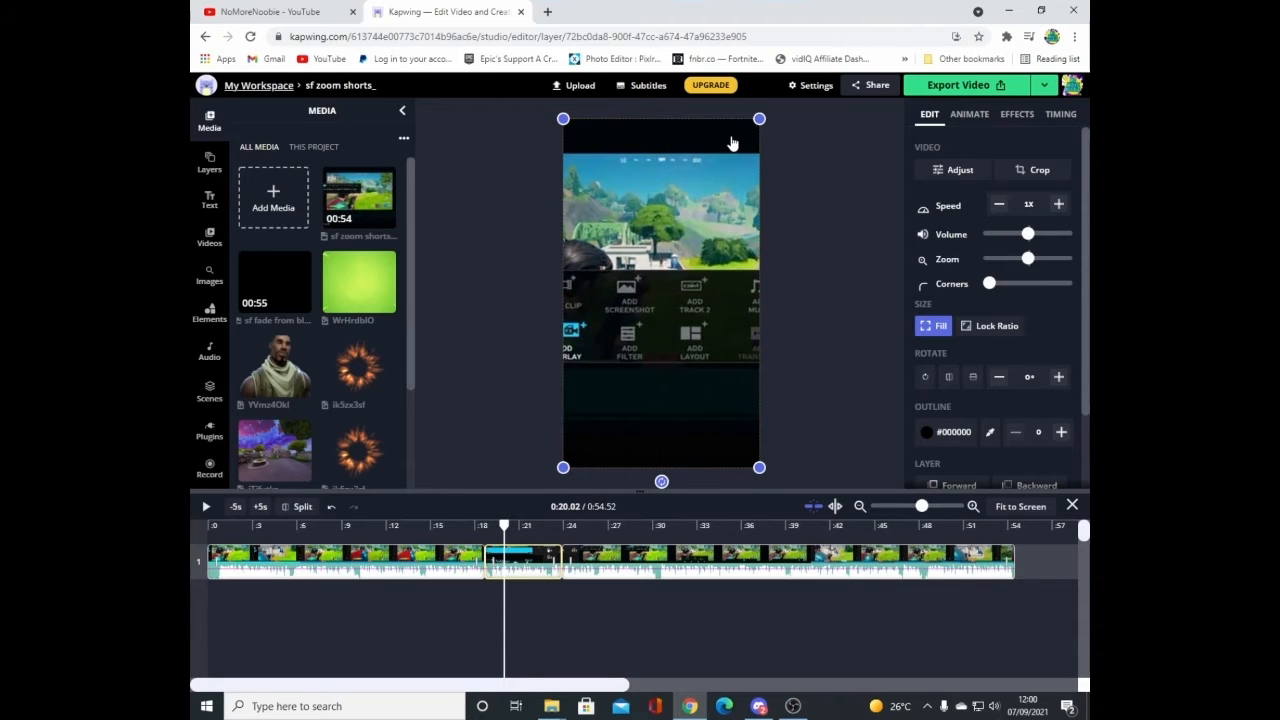
Step: Crop the middle clip to 9:16 with the crop box shifted left to include the menu, and scale it to fill the canvas
left_click(1040, 170)
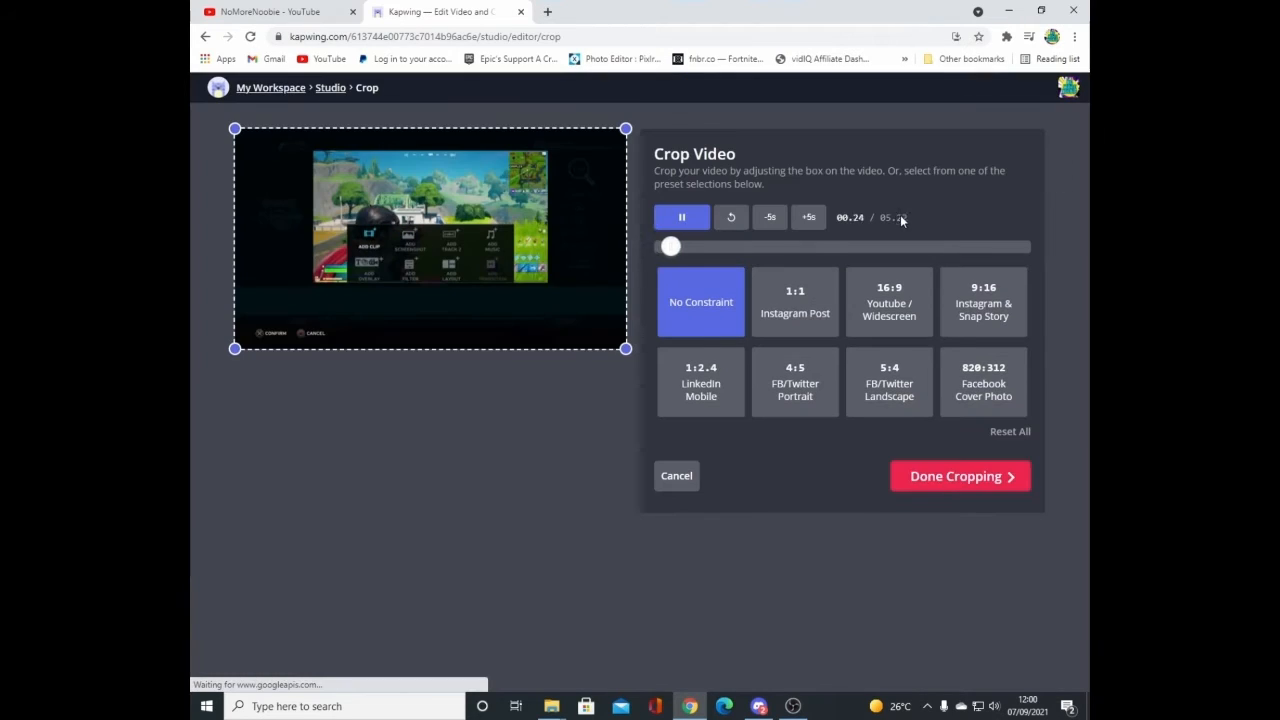
left_click(657, 247)
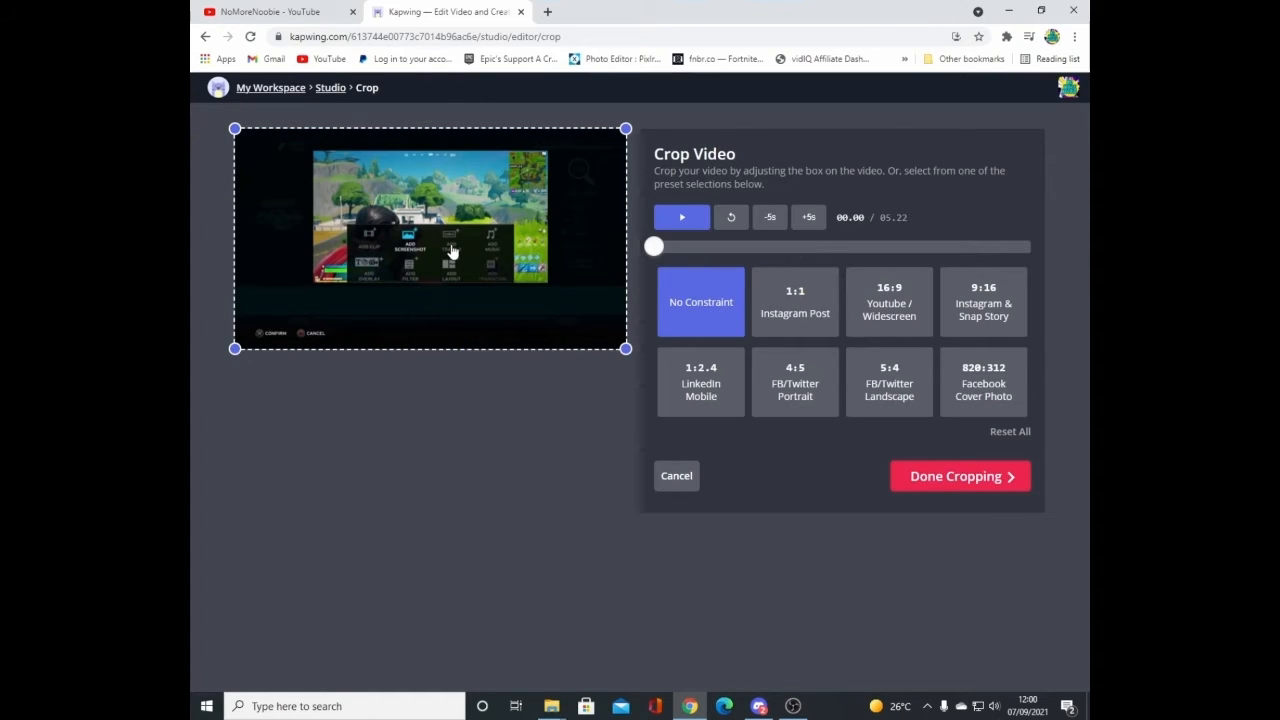
left_click(990, 300)
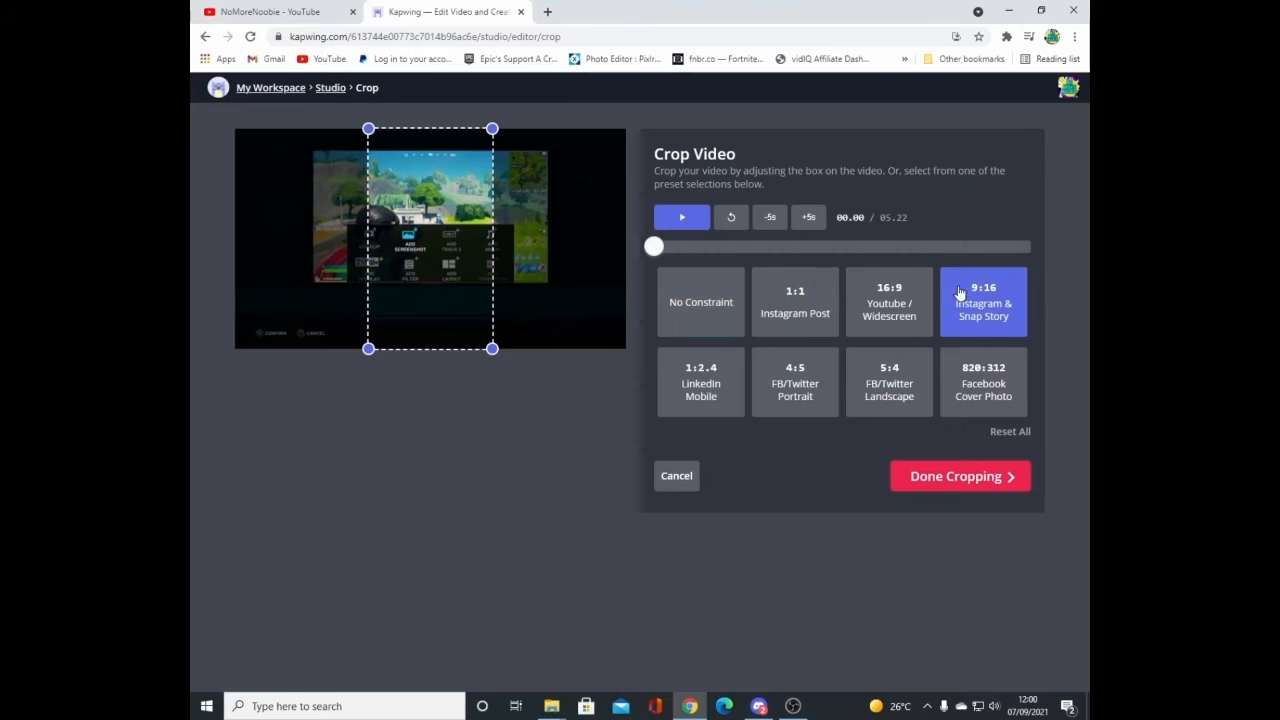
left_click_drag(447, 291, 421, 291)
left_click(963, 478)
left_click_drag(691, 344, 760, 468)
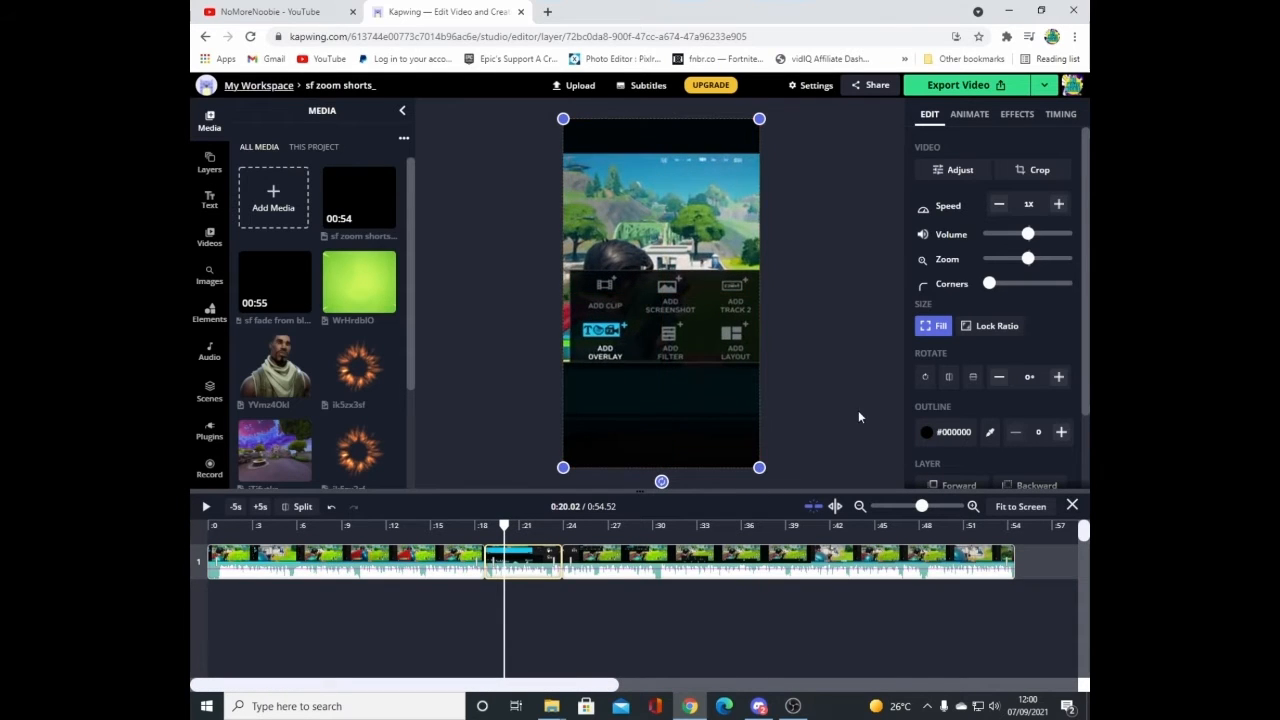
Step: Play the cropped clip from 0:18.80 and split it at 0:21.42, where the Choose Overlay menu is showing
left_click_drag(497, 527, 487, 527)
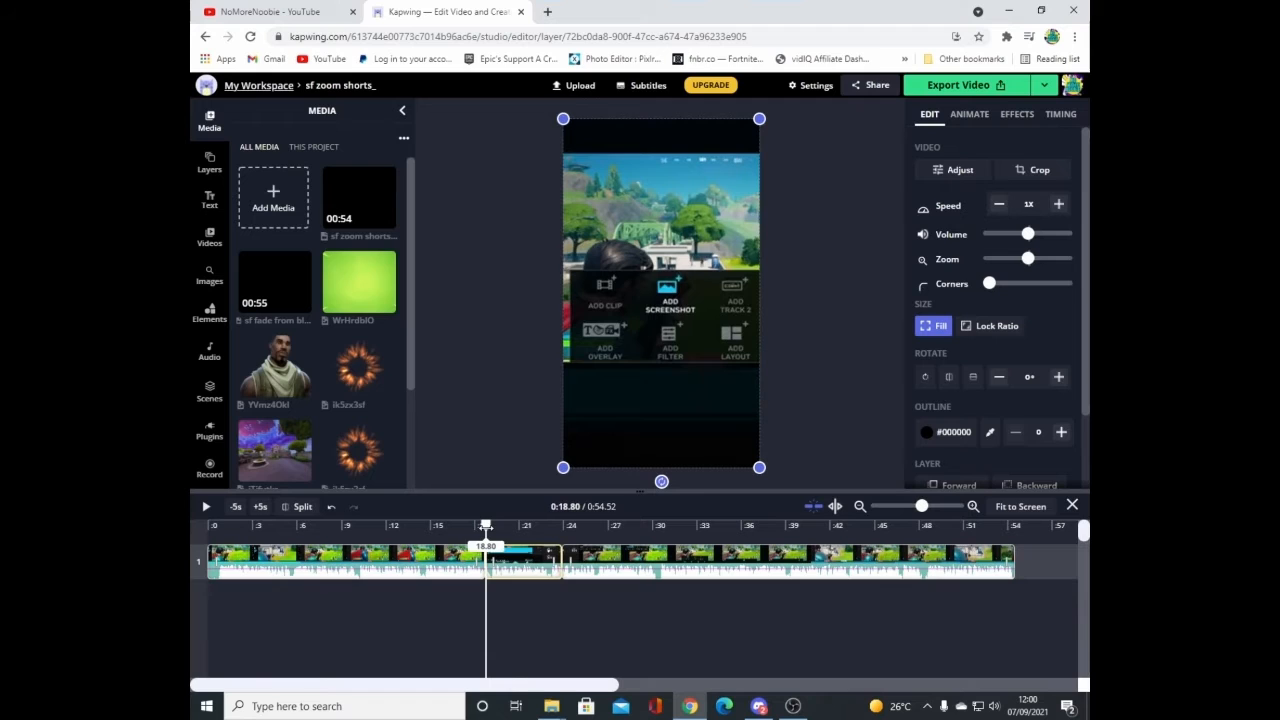
left_click(206, 507)
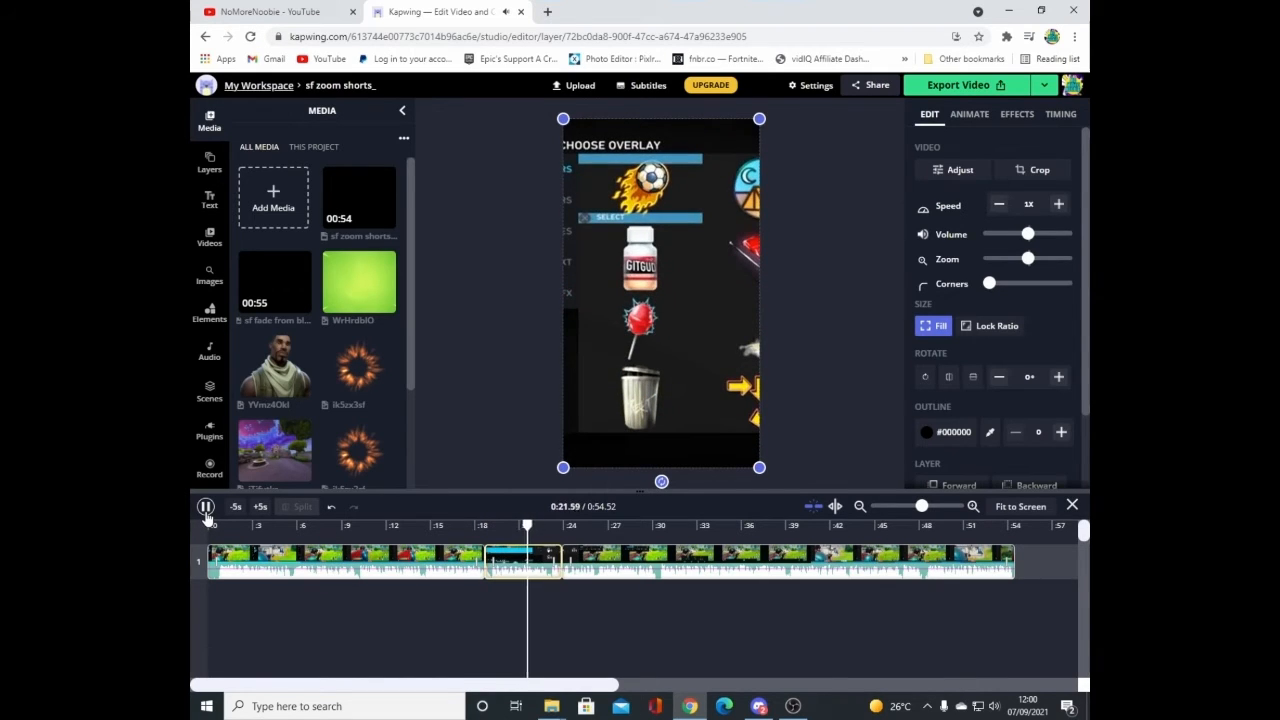
left_click(205, 508)
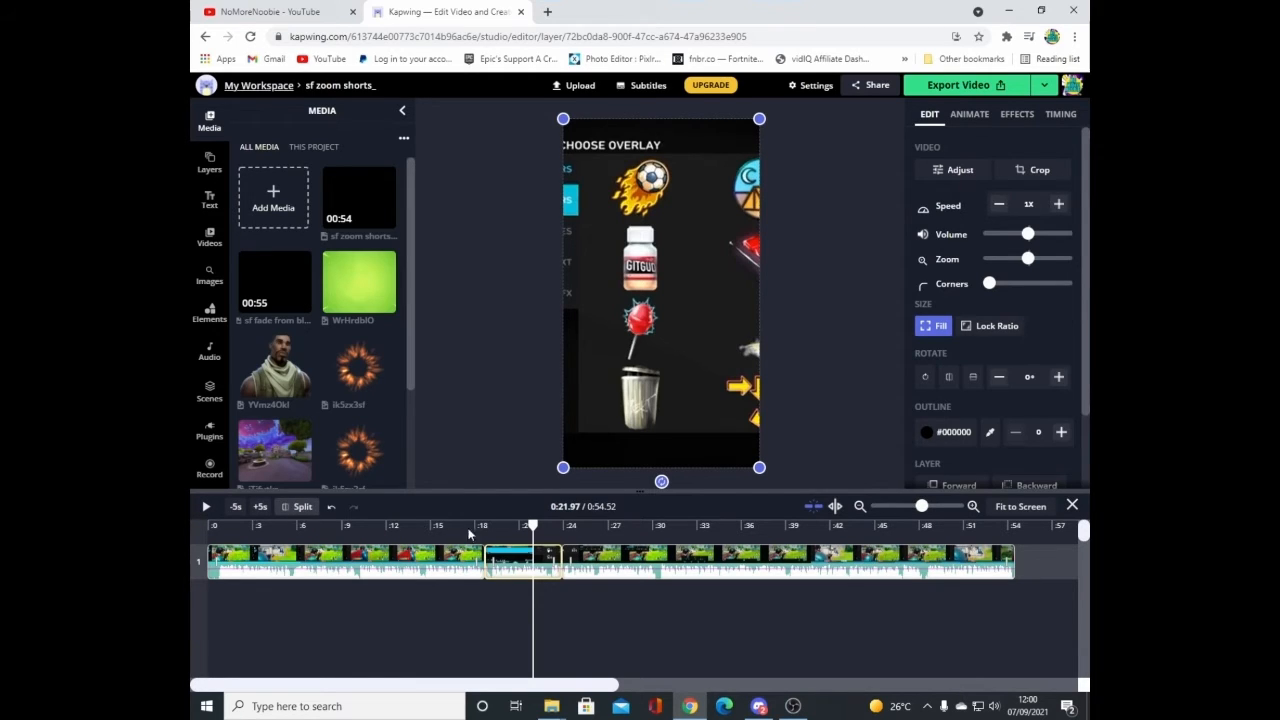
left_click_drag(532, 525, 524, 525)
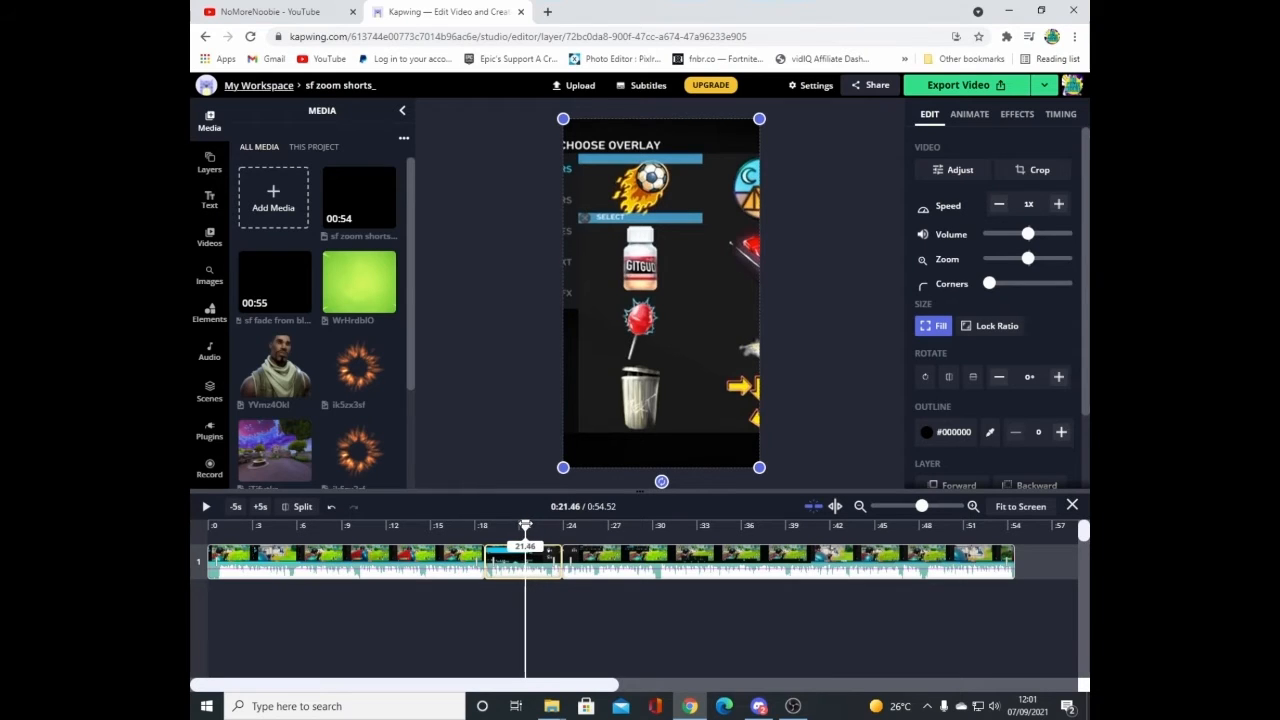
left_click(298, 506)
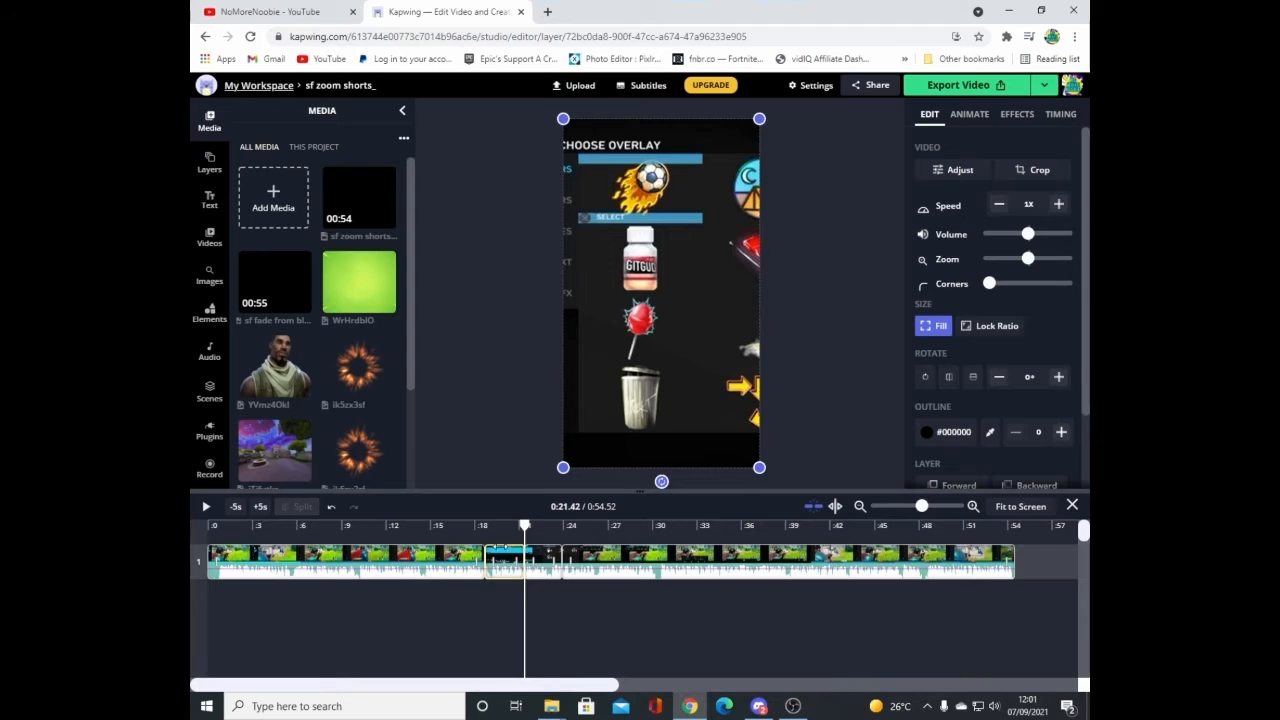
Step: Crop the Choose Overlay clip to 9:16 around the video's left-hand menu list, and enlarge it to fill the canvas
left_click(547, 563)
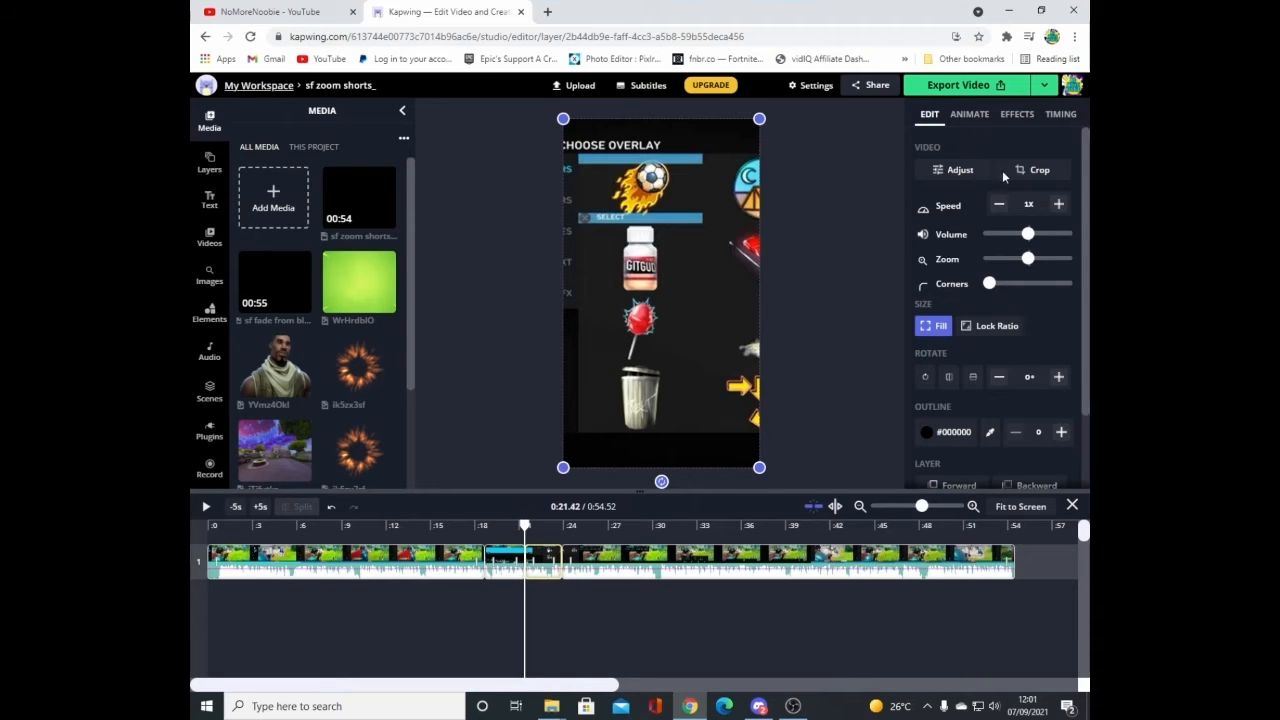
left_click(1037, 172)
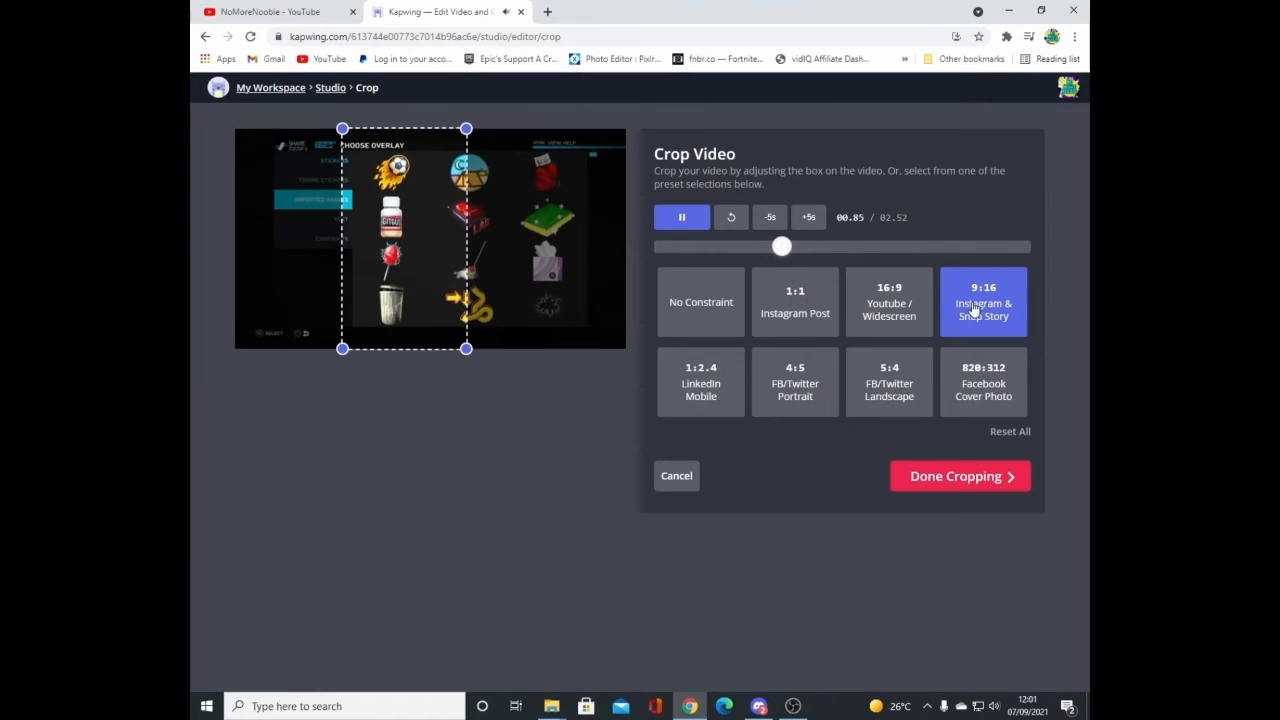
left_click_drag(407, 295, 351, 297)
left_click(946, 487)
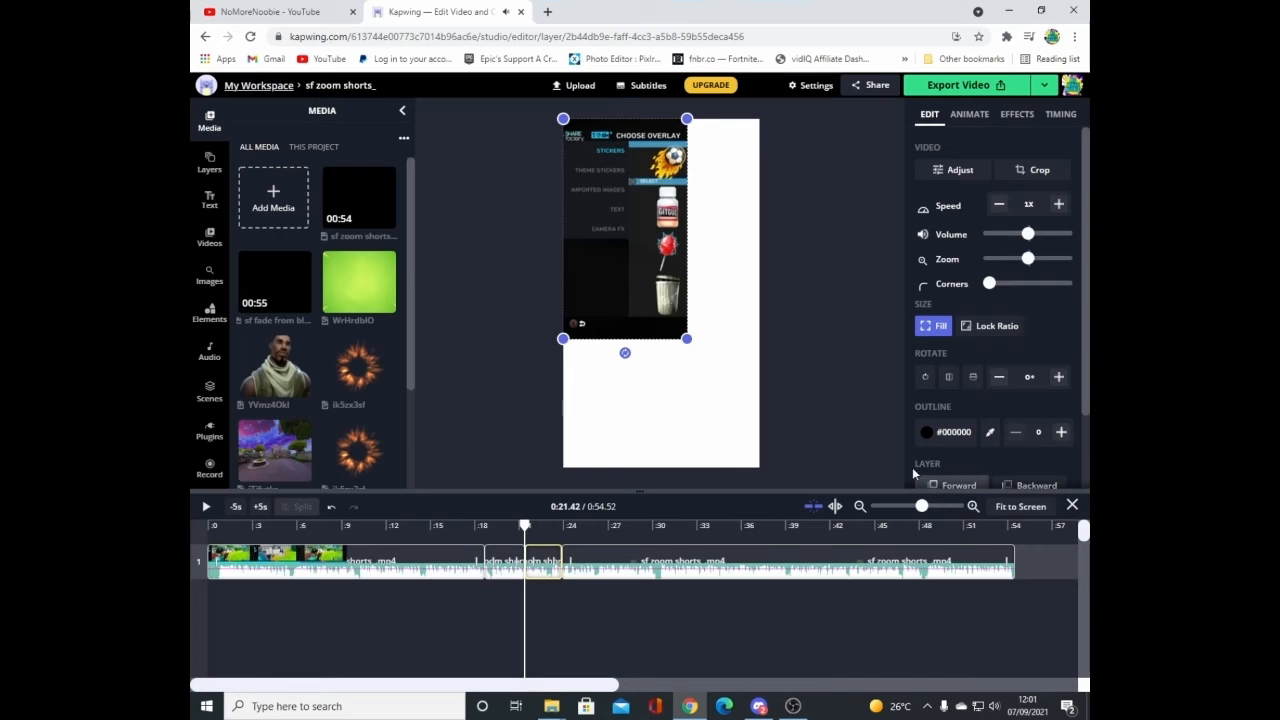
left_click_drag(686, 341, 760, 467)
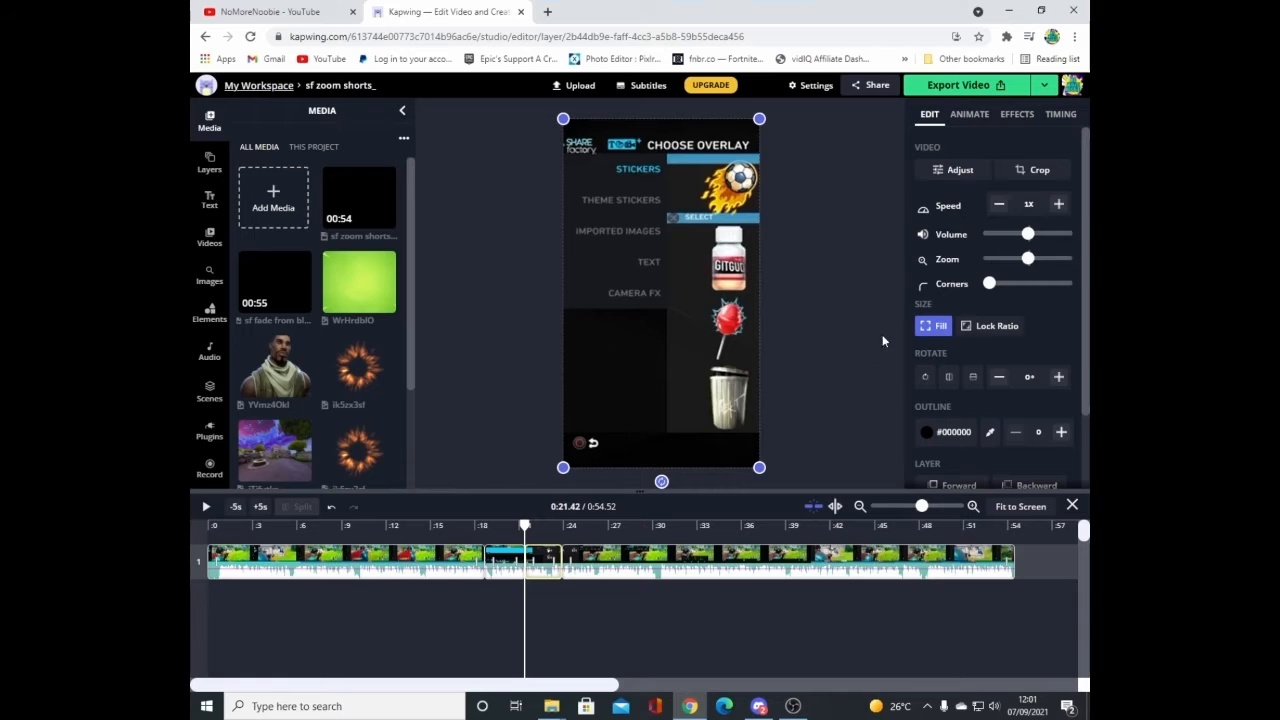
left_click(889, 388)
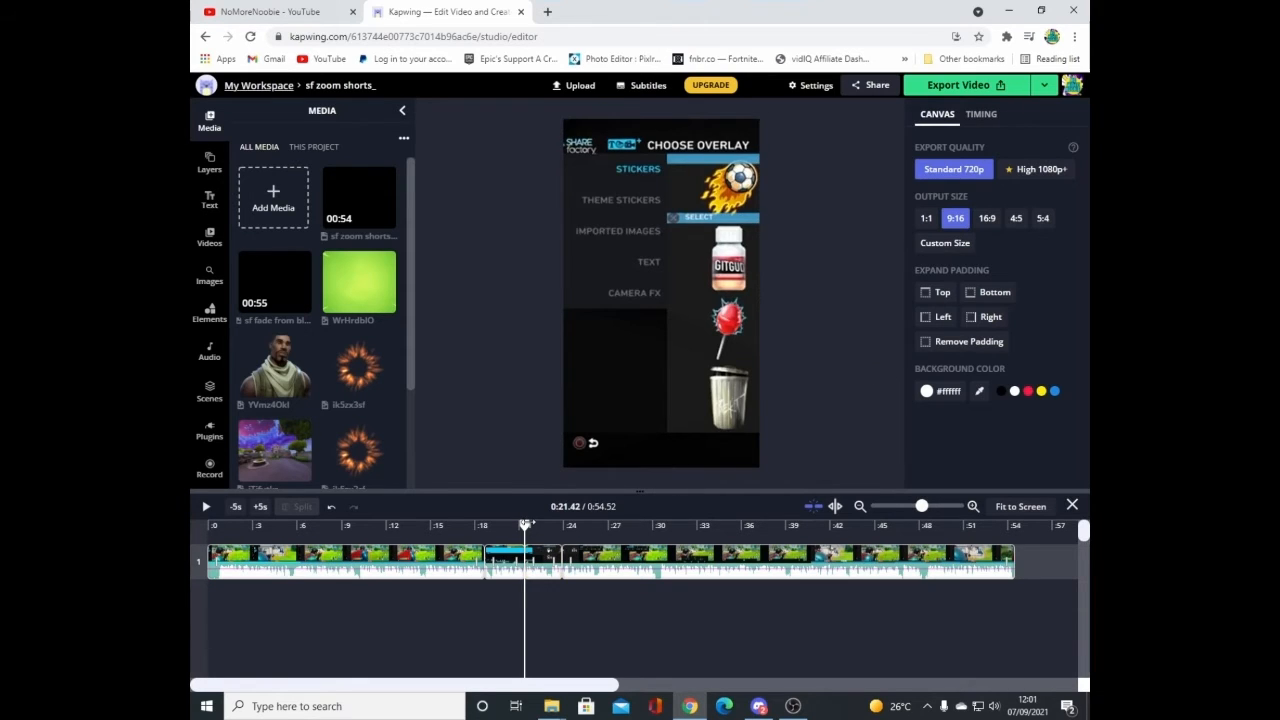
Step: Play back the two cropped menu clips from 0:19.18 to check their framing
left_click_drag(526, 525, 491, 525)
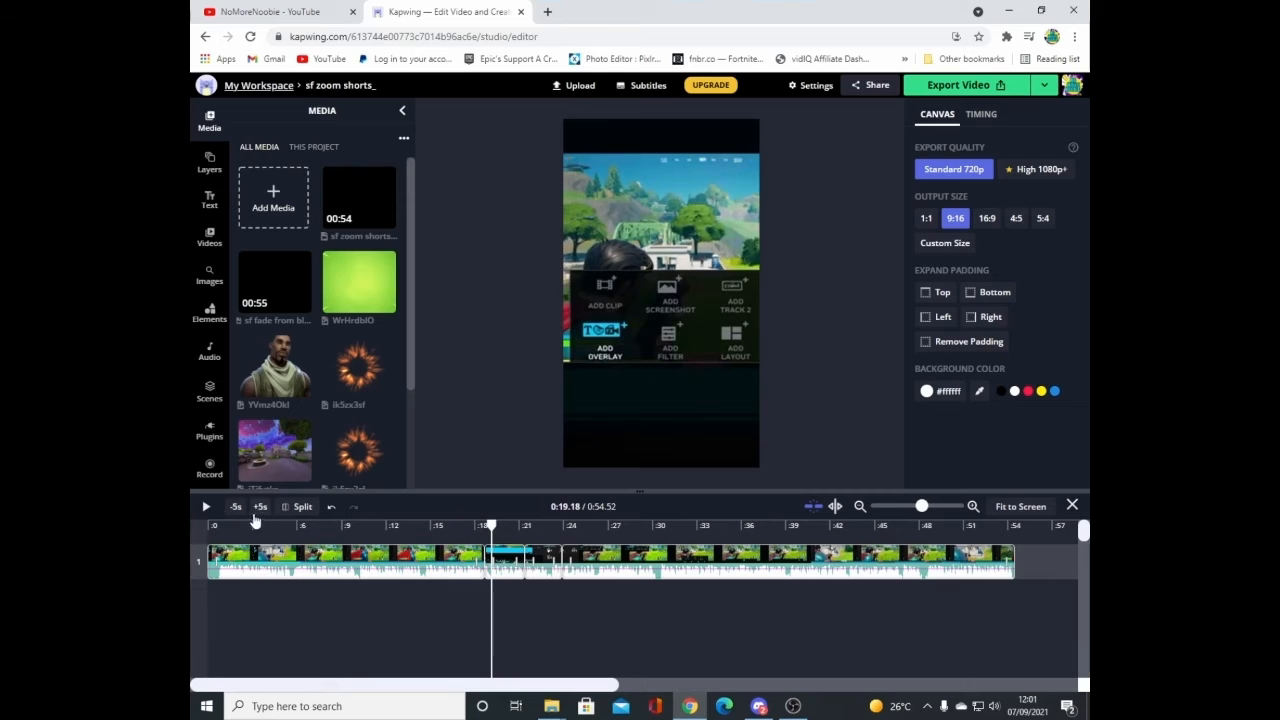
left_click(204, 507)
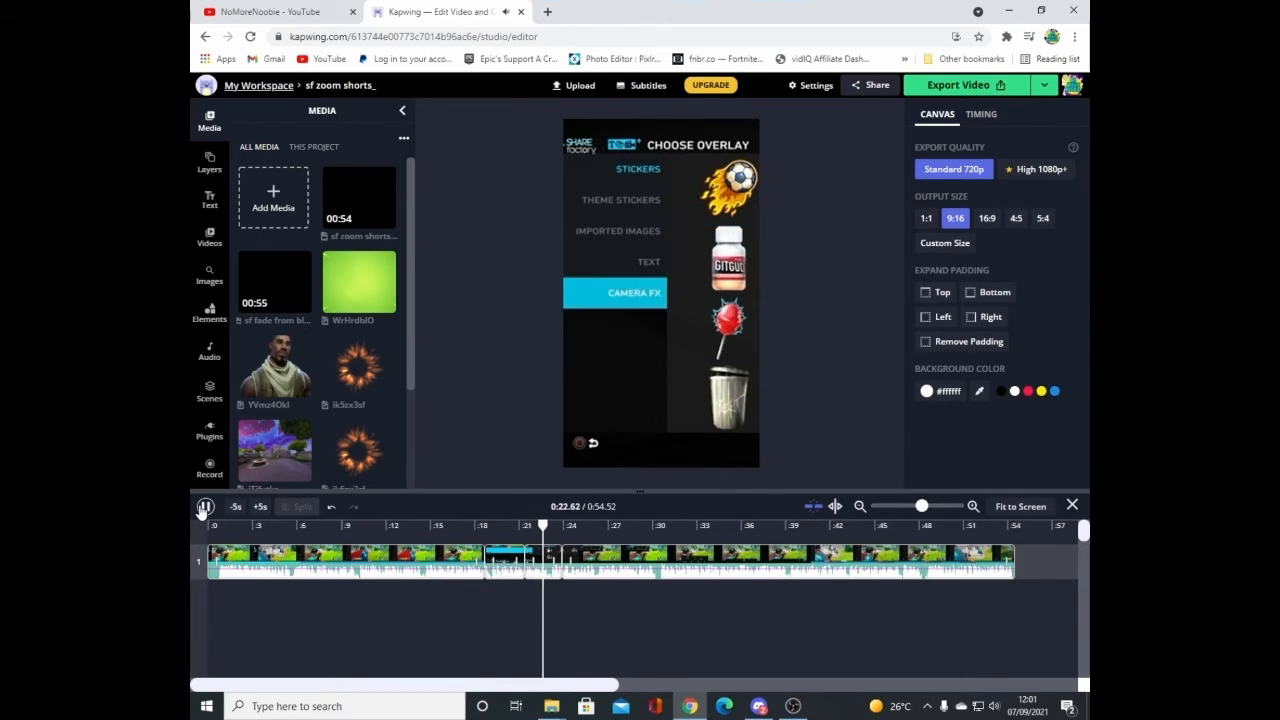
left_click(204, 507)
left_click(204, 507)
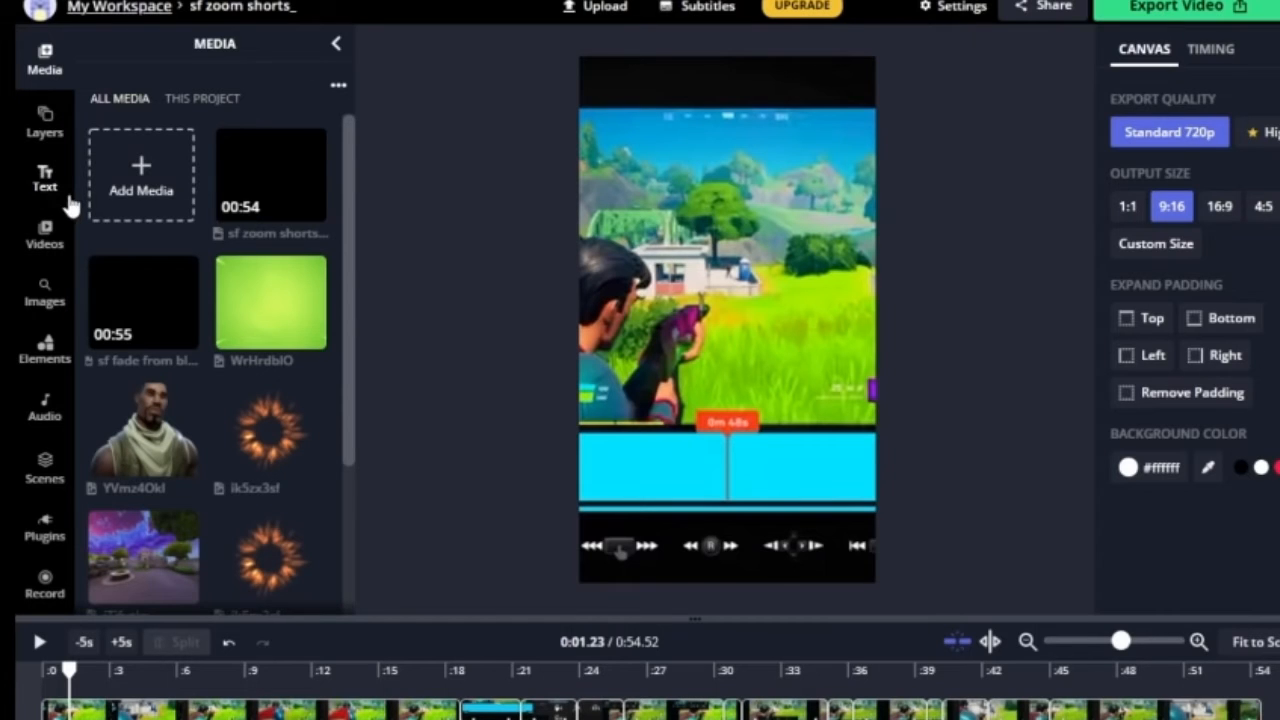
Step: Add a large text box at 0:01.23 and enlarge it to font size 69 across most of the canvas width
left_click(58, 192)
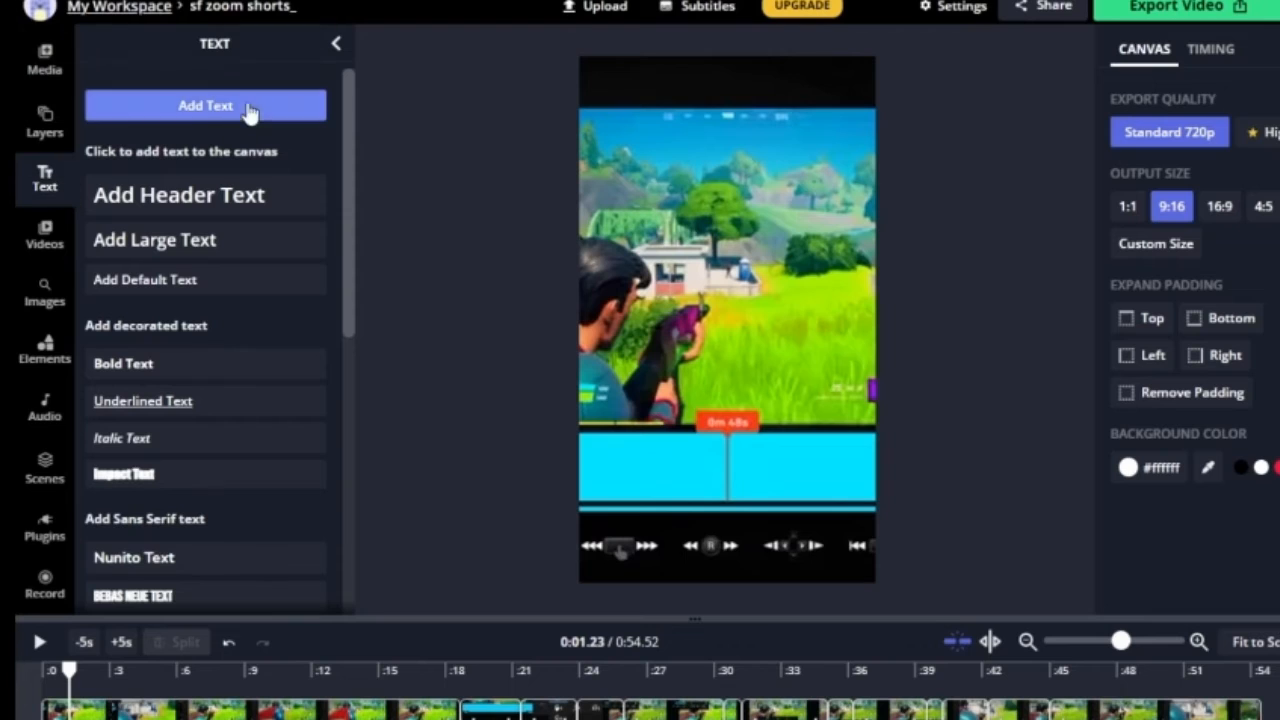
left_click(228, 249)
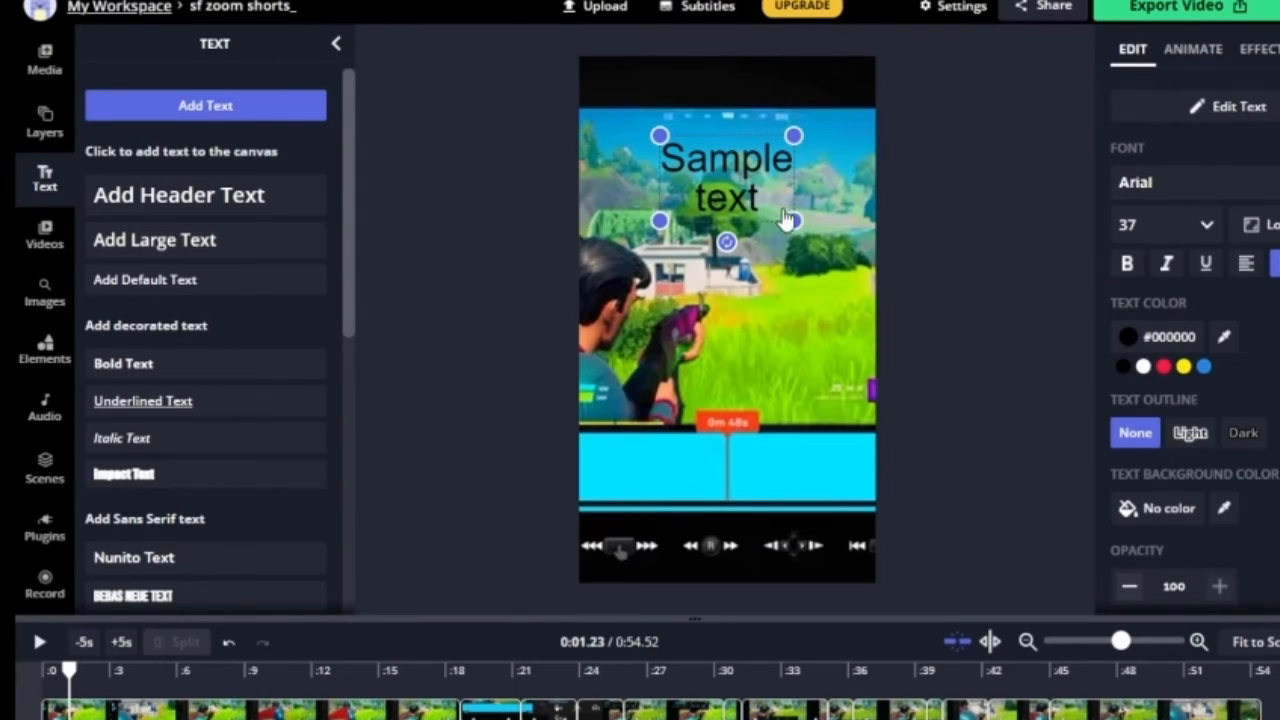
left_click_drag(790, 220, 848, 304)
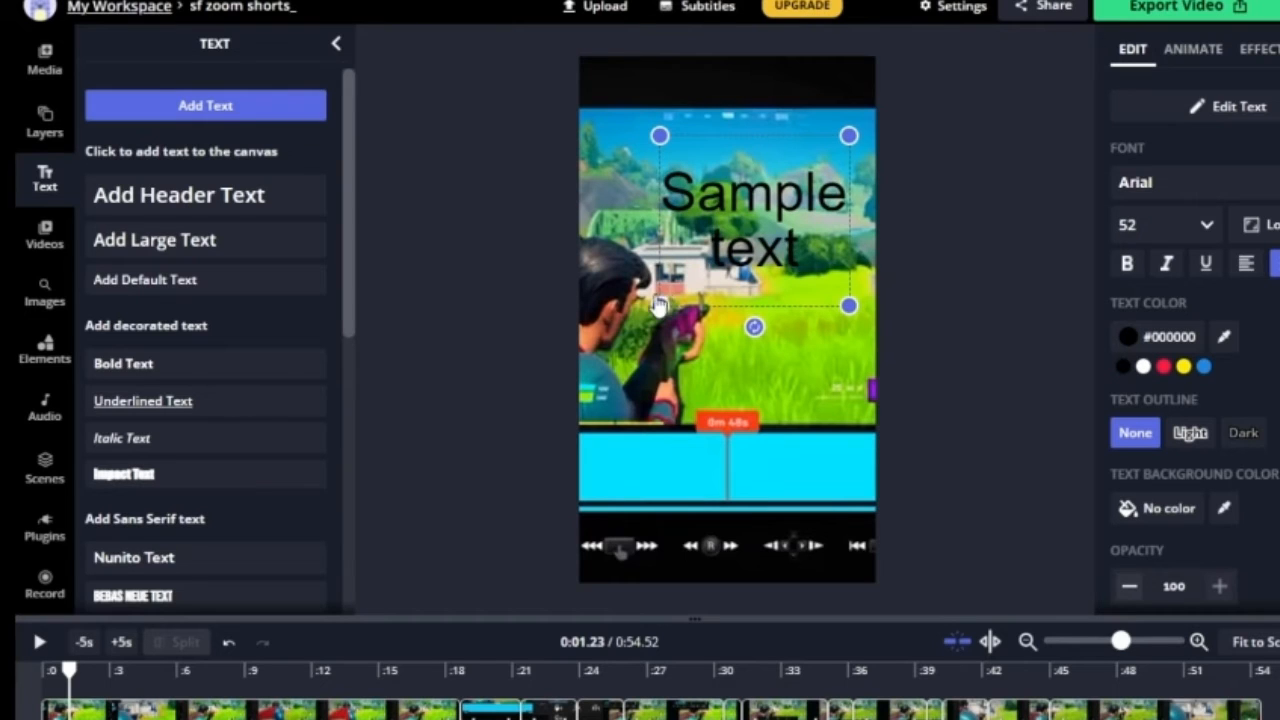
left_click_drag(658, 305, 599, 323)
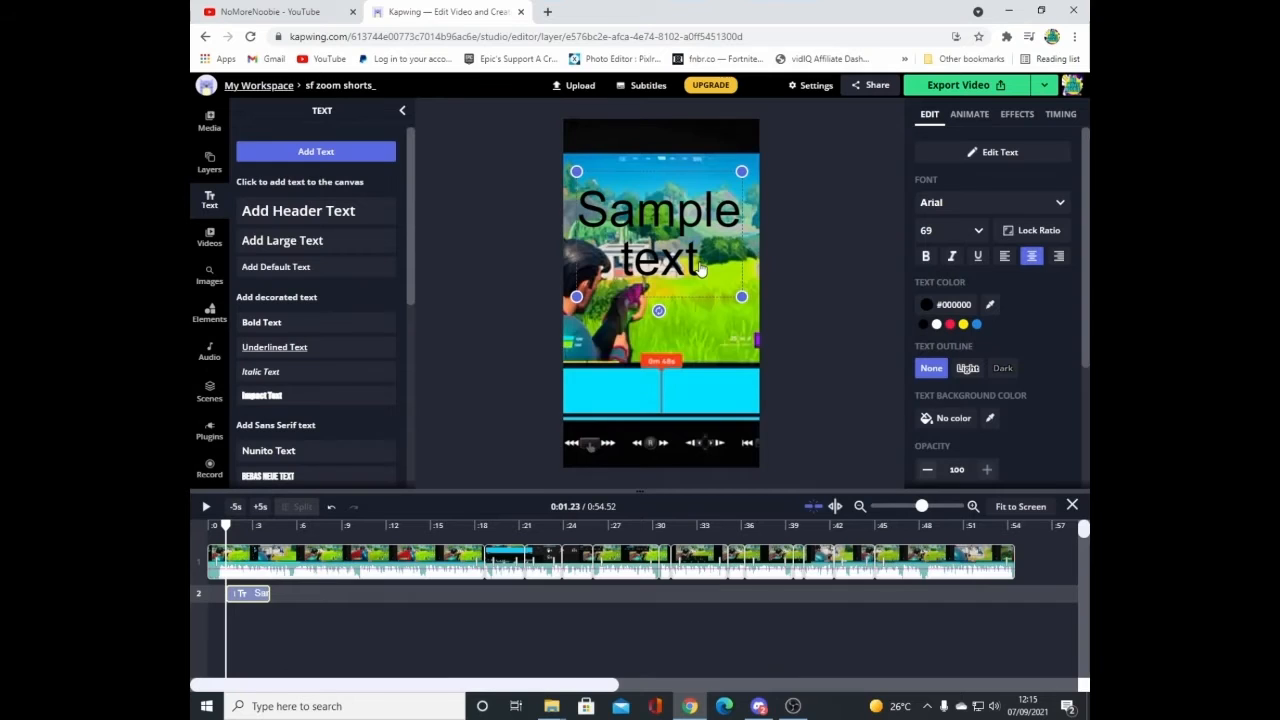
Step: Replace the sample text with "How to zoom in on Sharefactory" and move the title slightly higher on the video
left_click_drag(700, 262, 592, 216)
type("How to add")
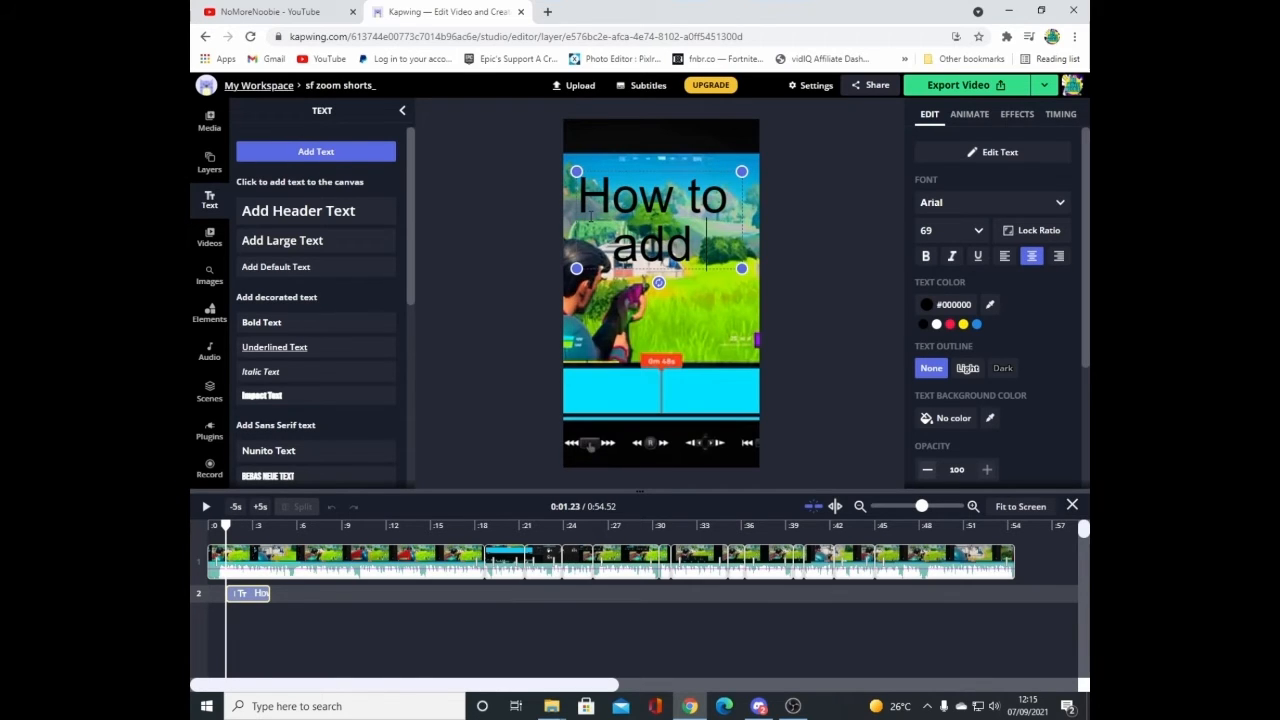
key("BackSpace")
key("BackSpace")
key("BackSpace")
key("BackSpace")
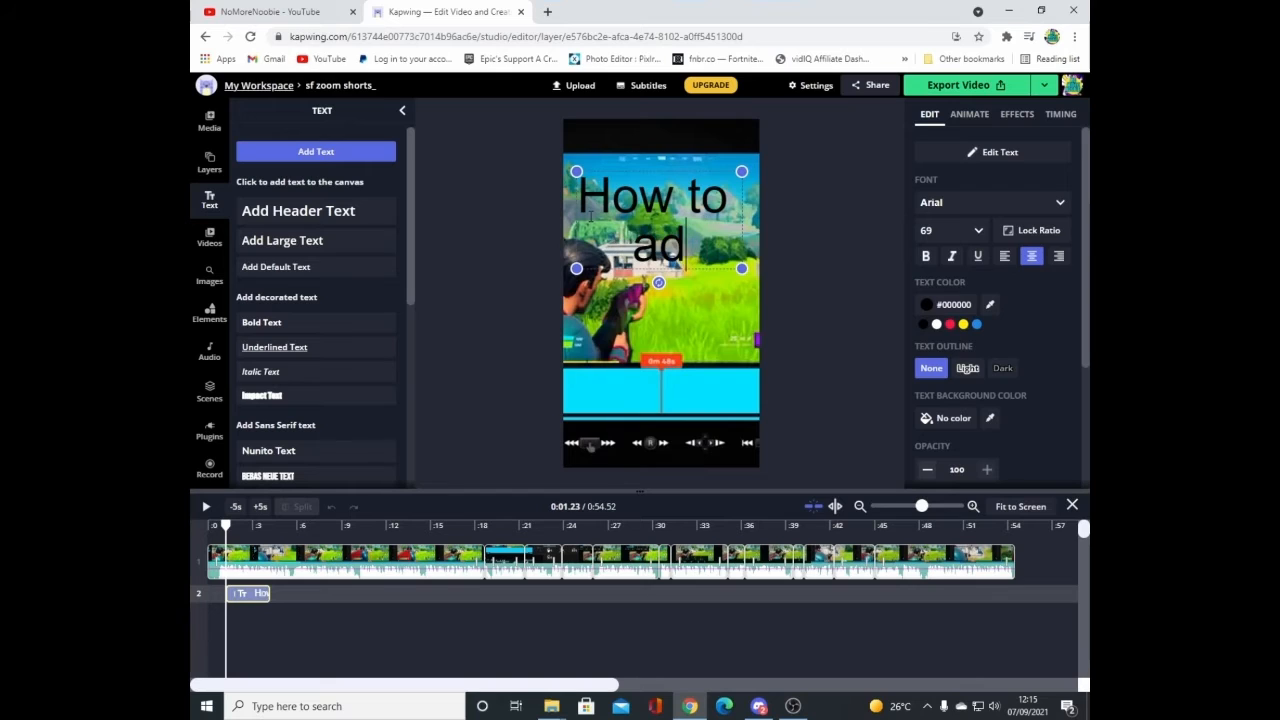
type("zoom")
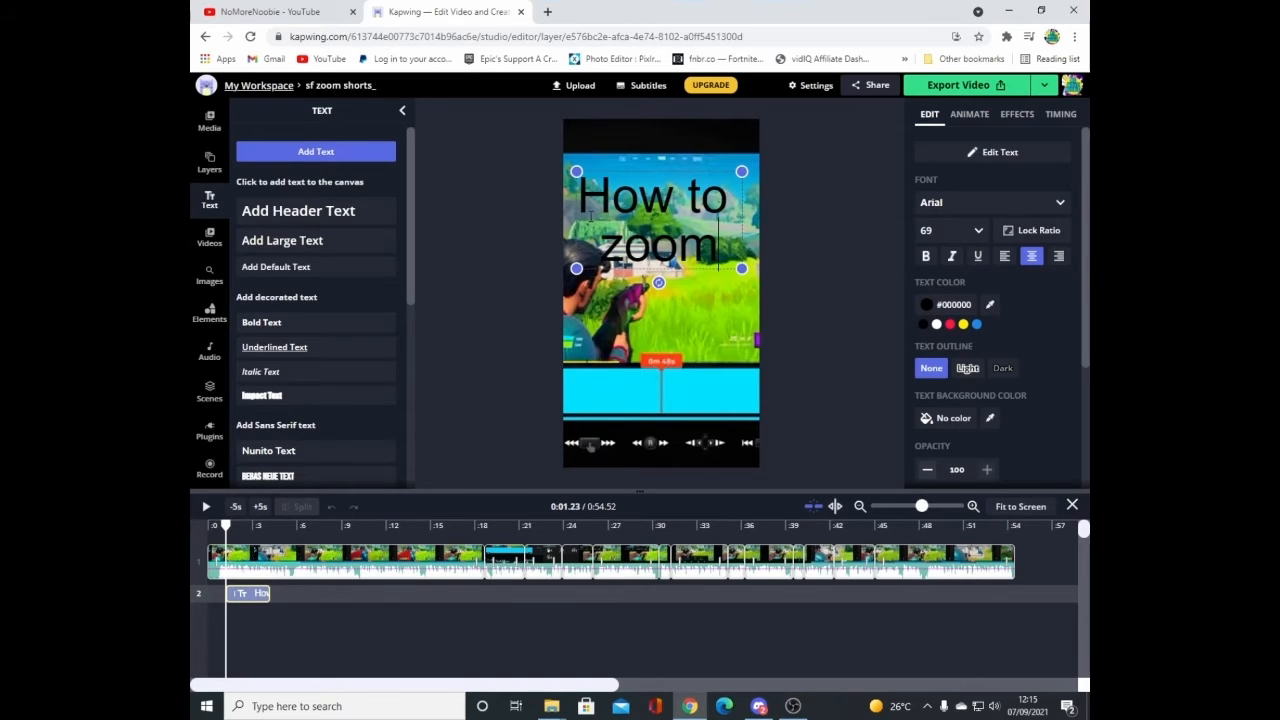
type(" in on S")
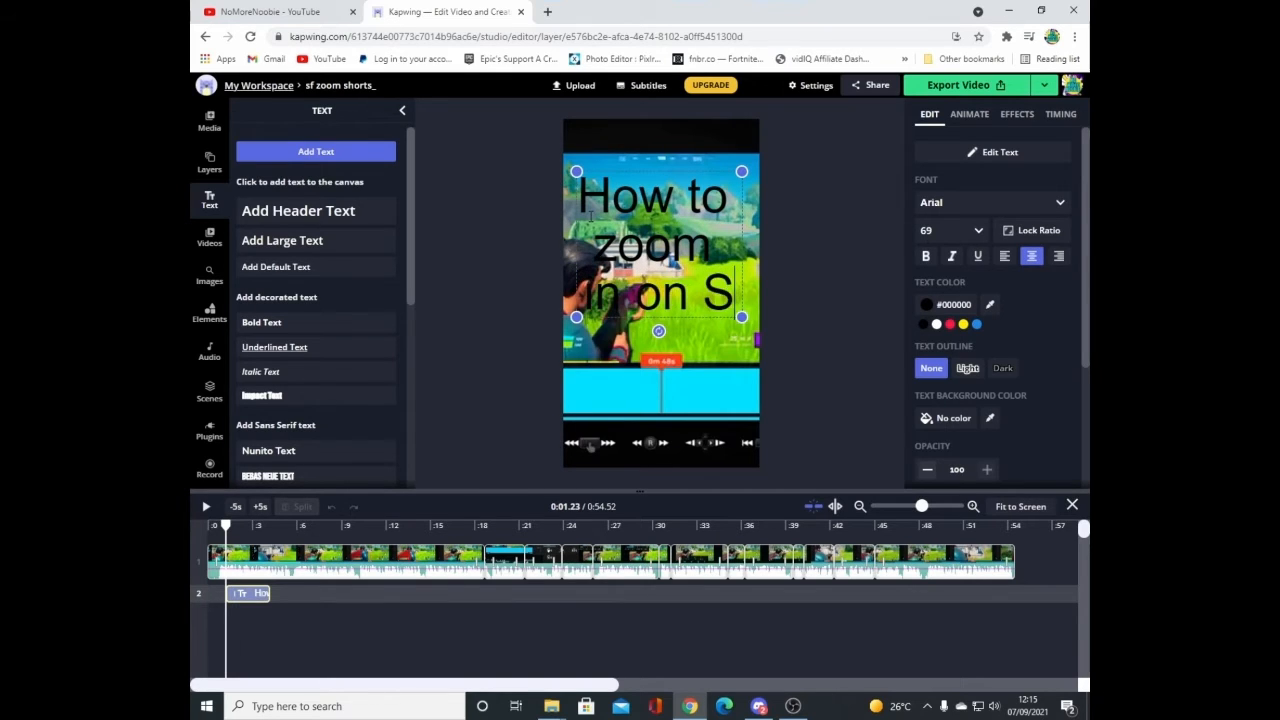
type("harefactory")
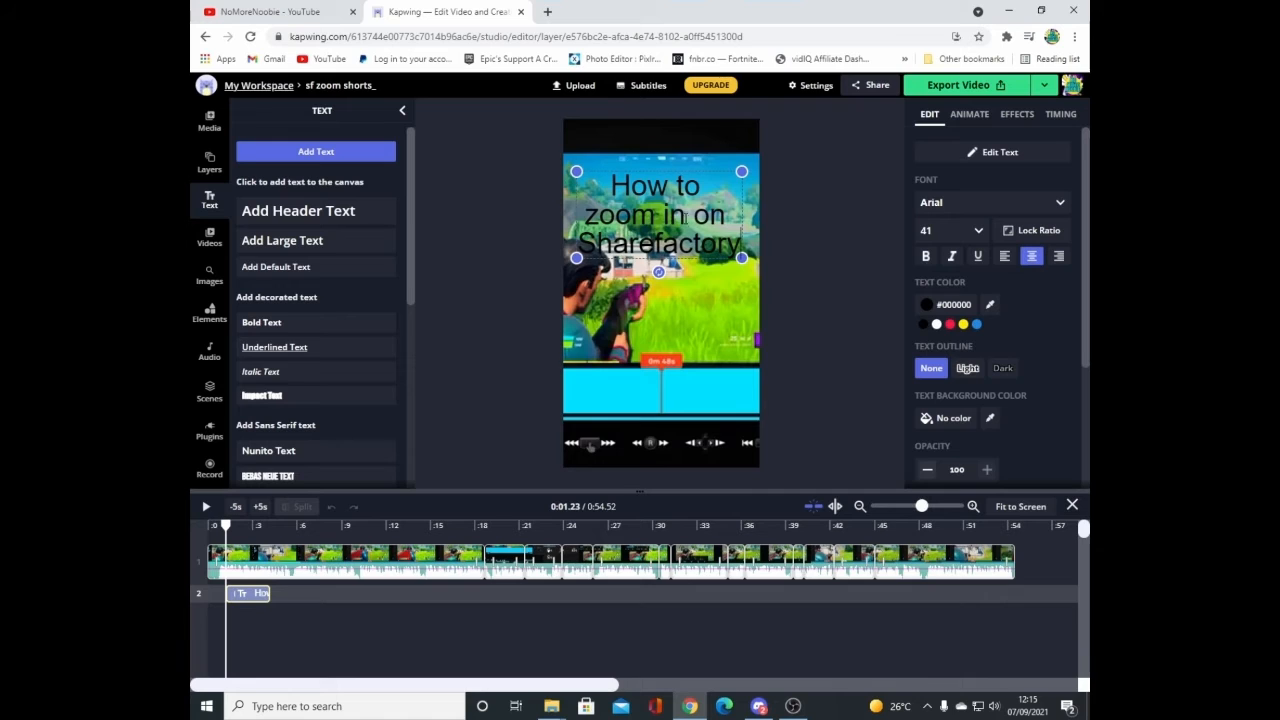
left_click(750, 231)
mouse_move(716, 238)
left_mouse_down()
mouse_move(708, 259)
mouse_move(708, 225)
left_mouse_up()
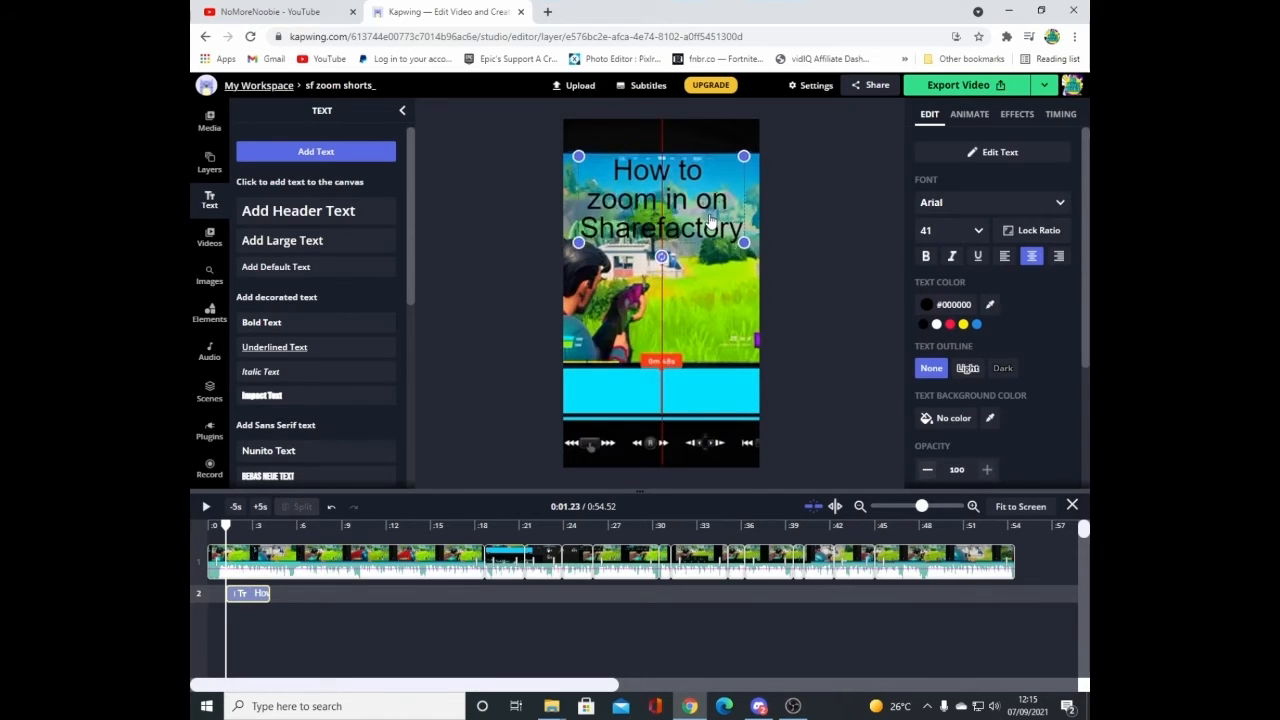
Step: Set the title text's start time to 00:00.00
left_click(970, 115)
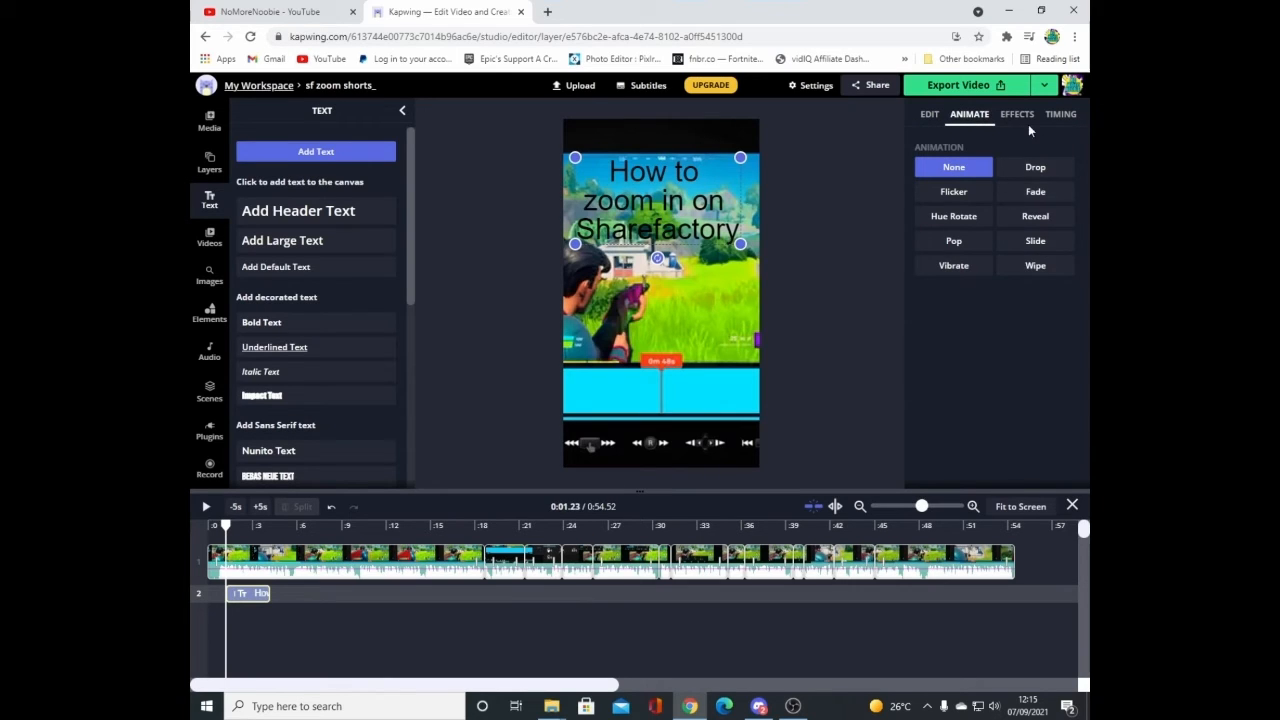
left_click(1027, 123)
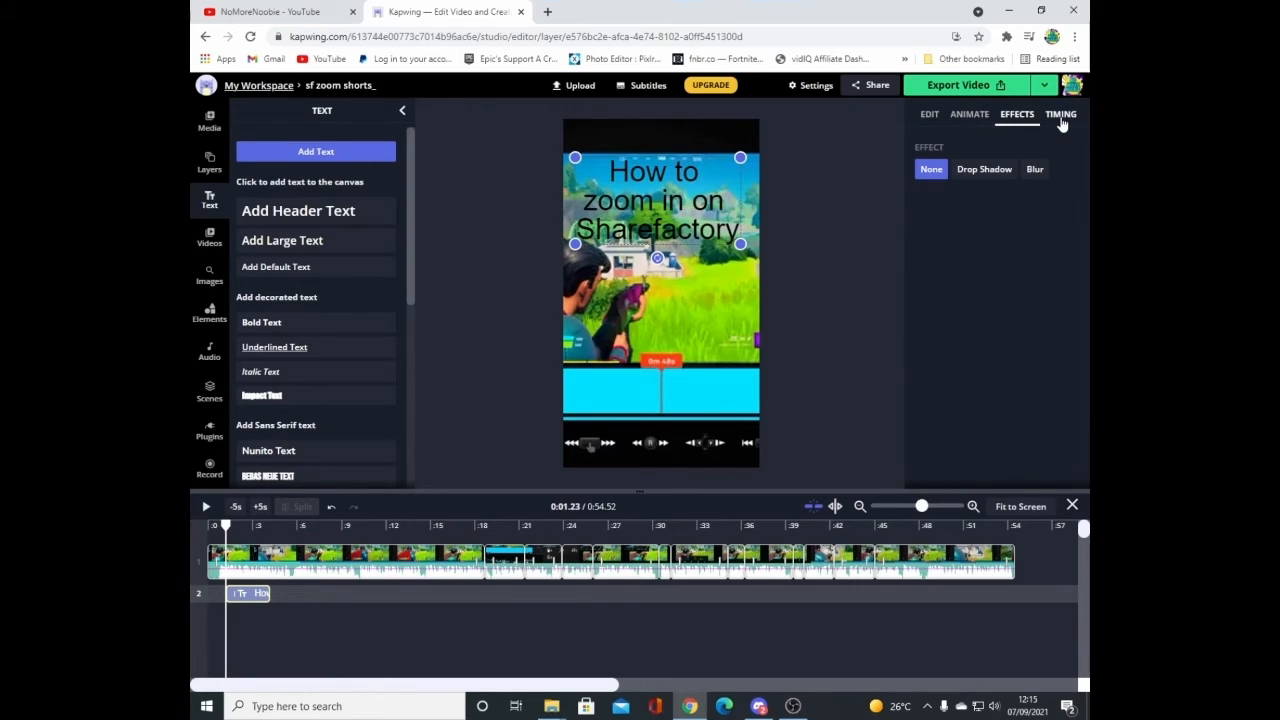
left_click(1062, 123)
left_click(959, 183)
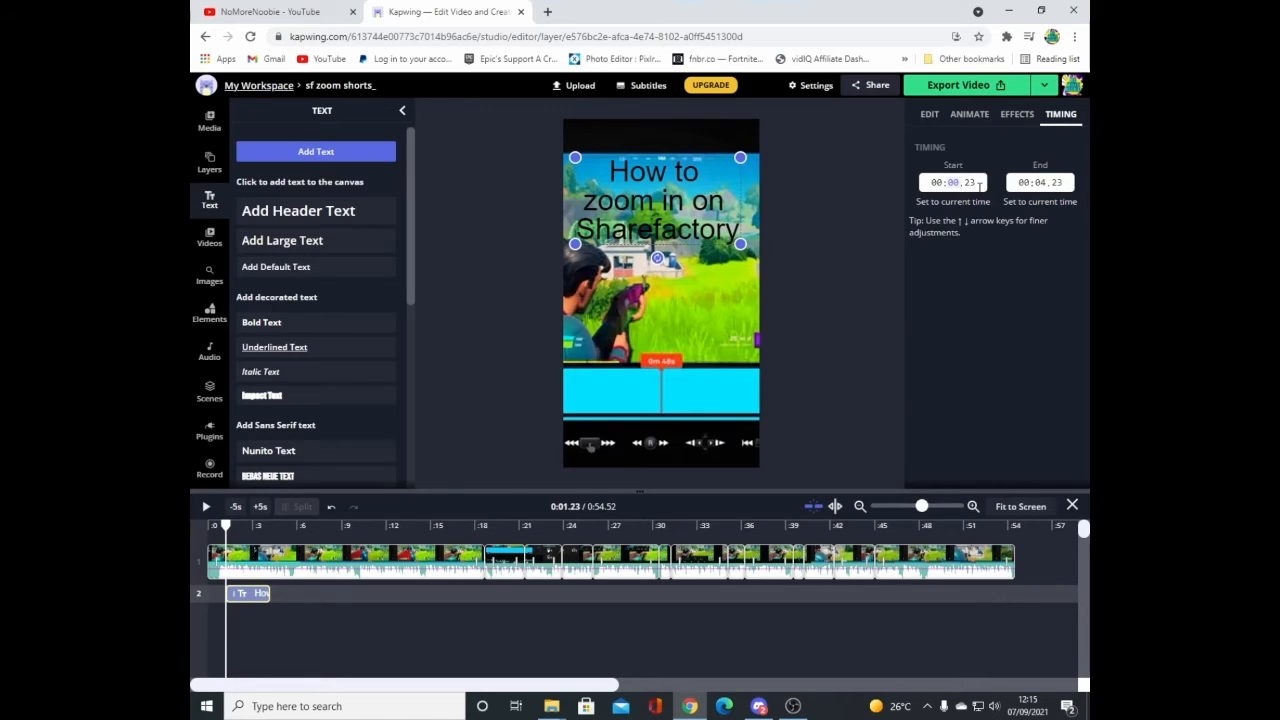
key("Return")
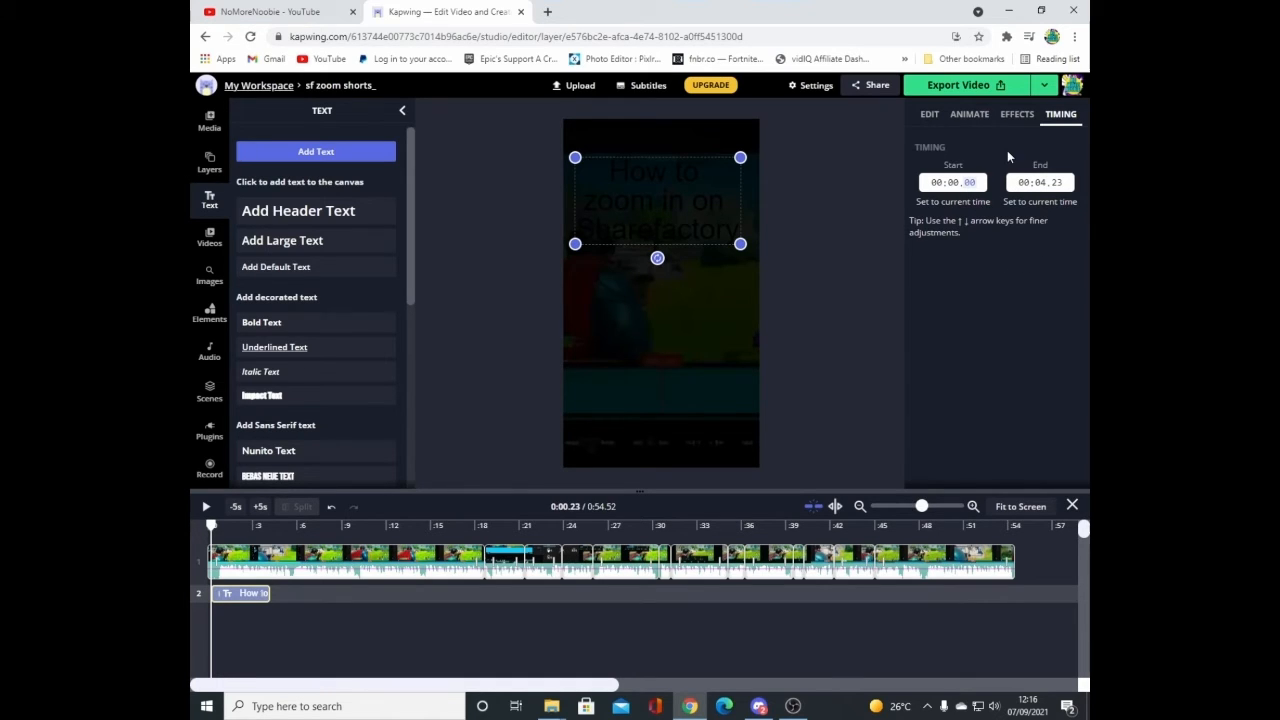
Step: Preview the title at 0:00.90 and make its text bold and underlined
left_click(930, 116)
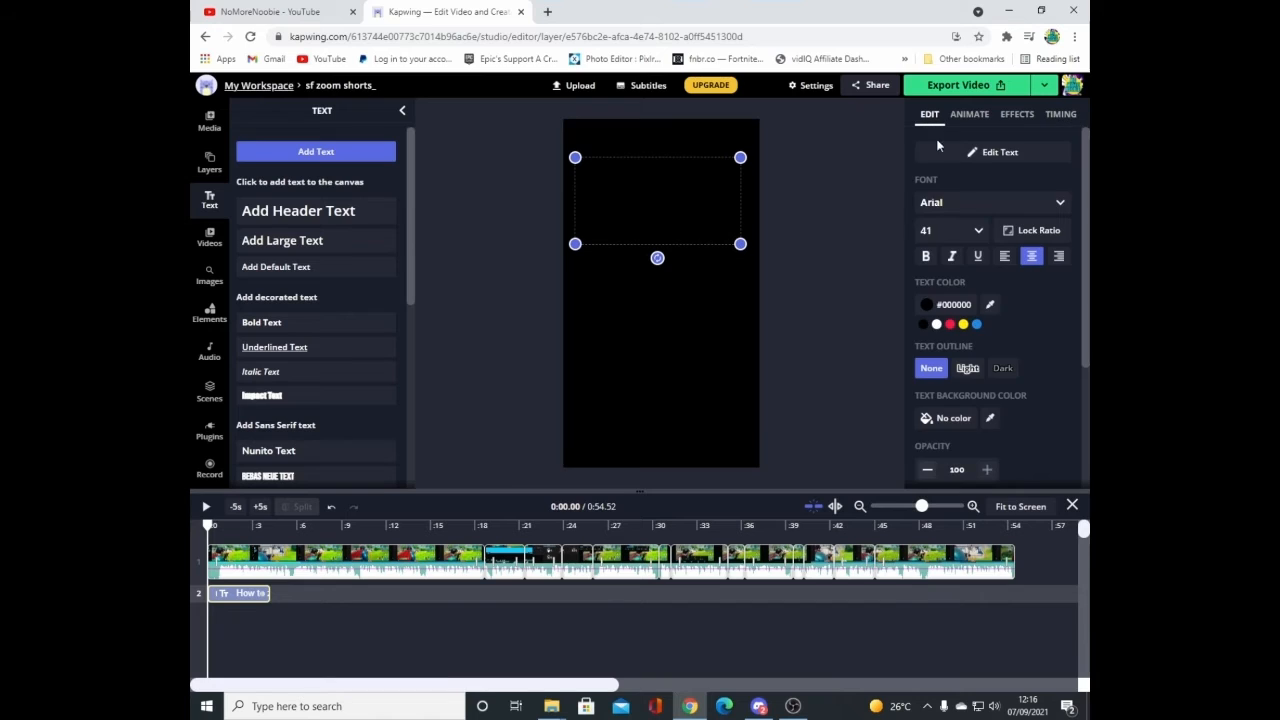
left_click(220, 526)
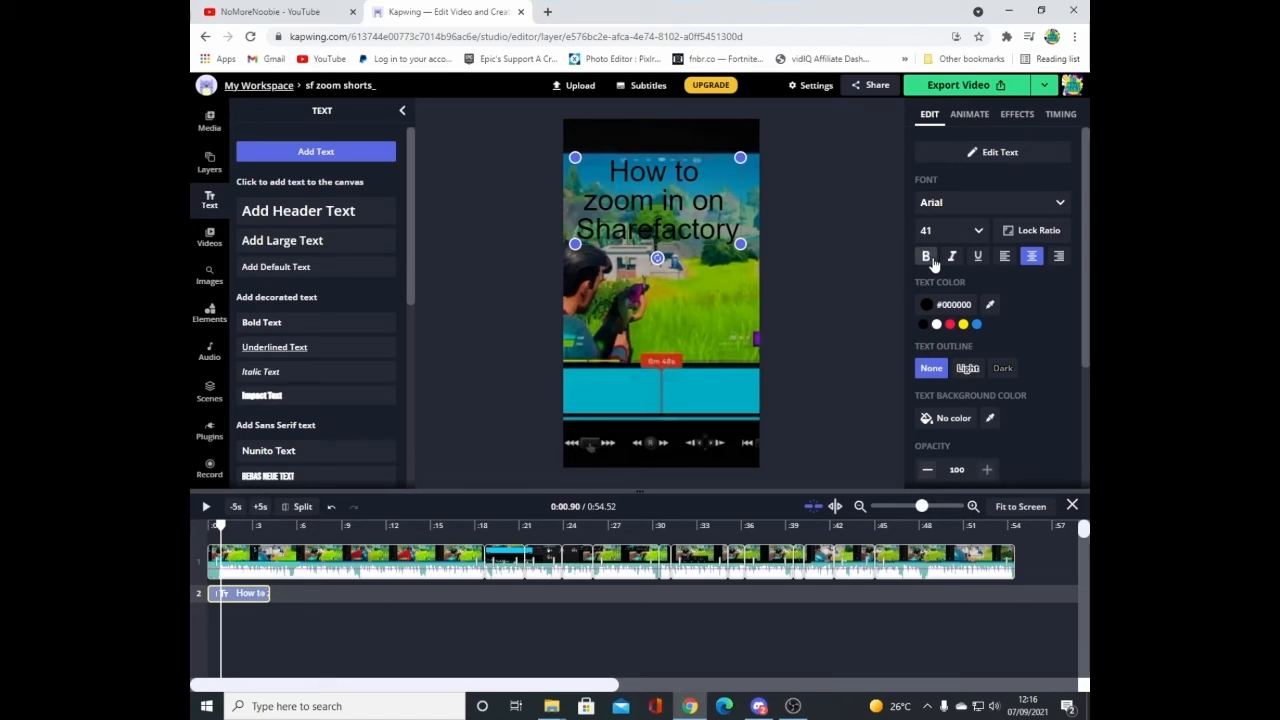
left_click(926, 258)
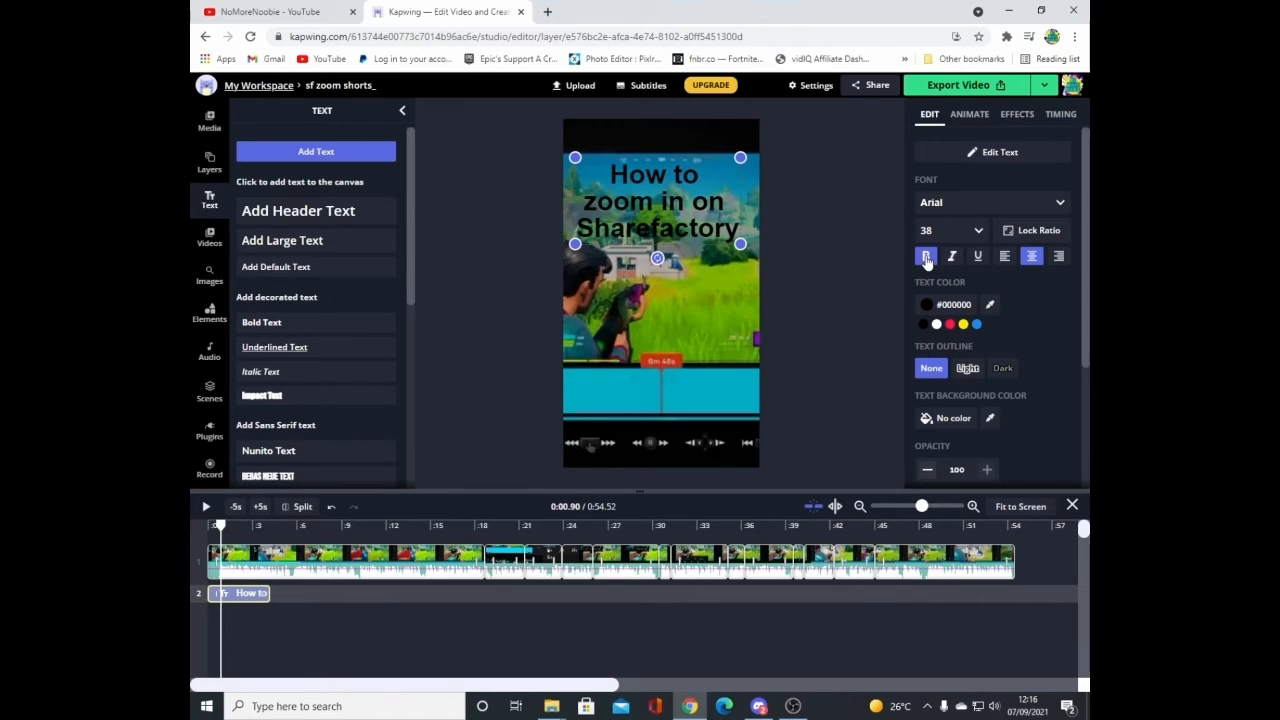
left_click(977, 257)
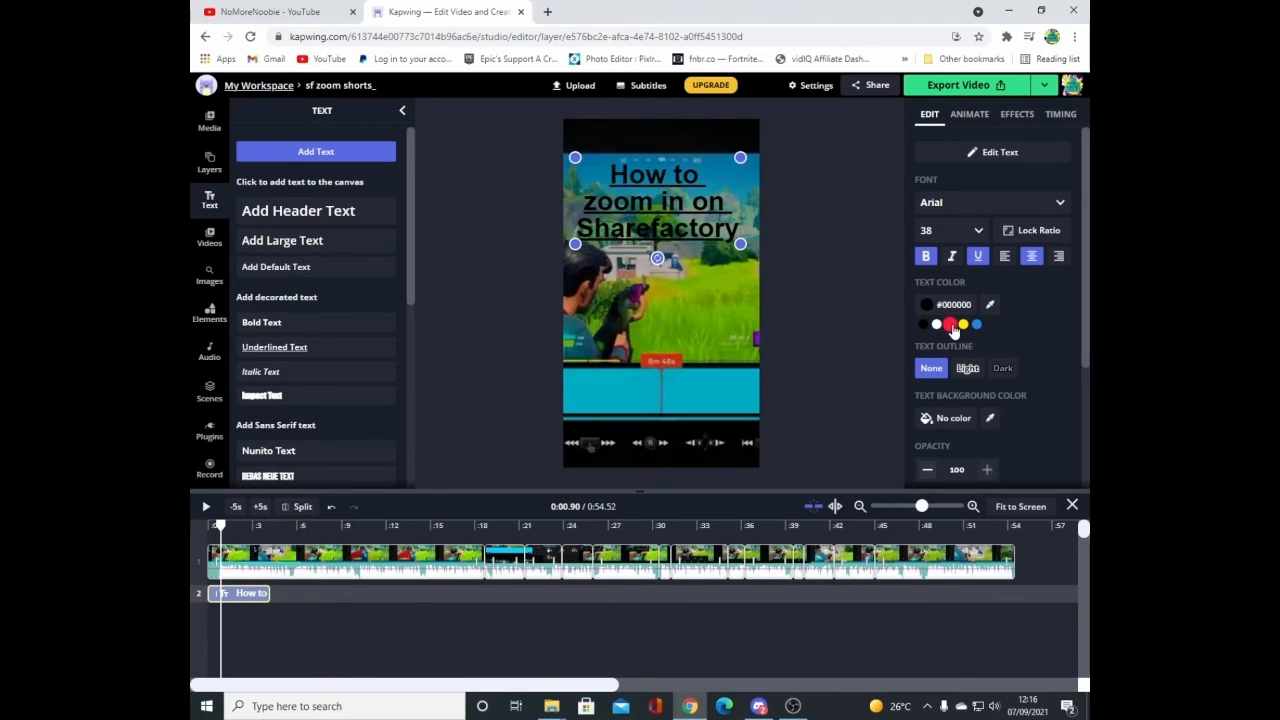
Step: Give the title a dark text outline and change its text color to white, #FFFFFF
left_click(967, 369)
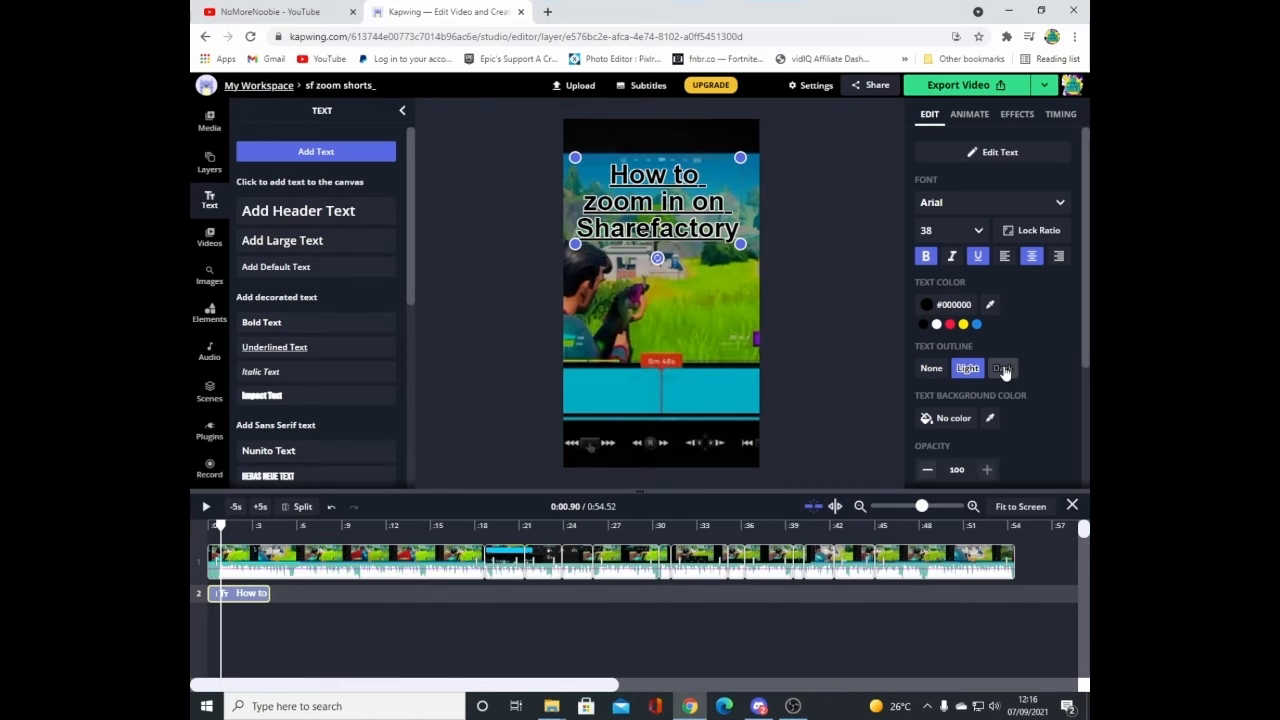
left_click(1003, 369)
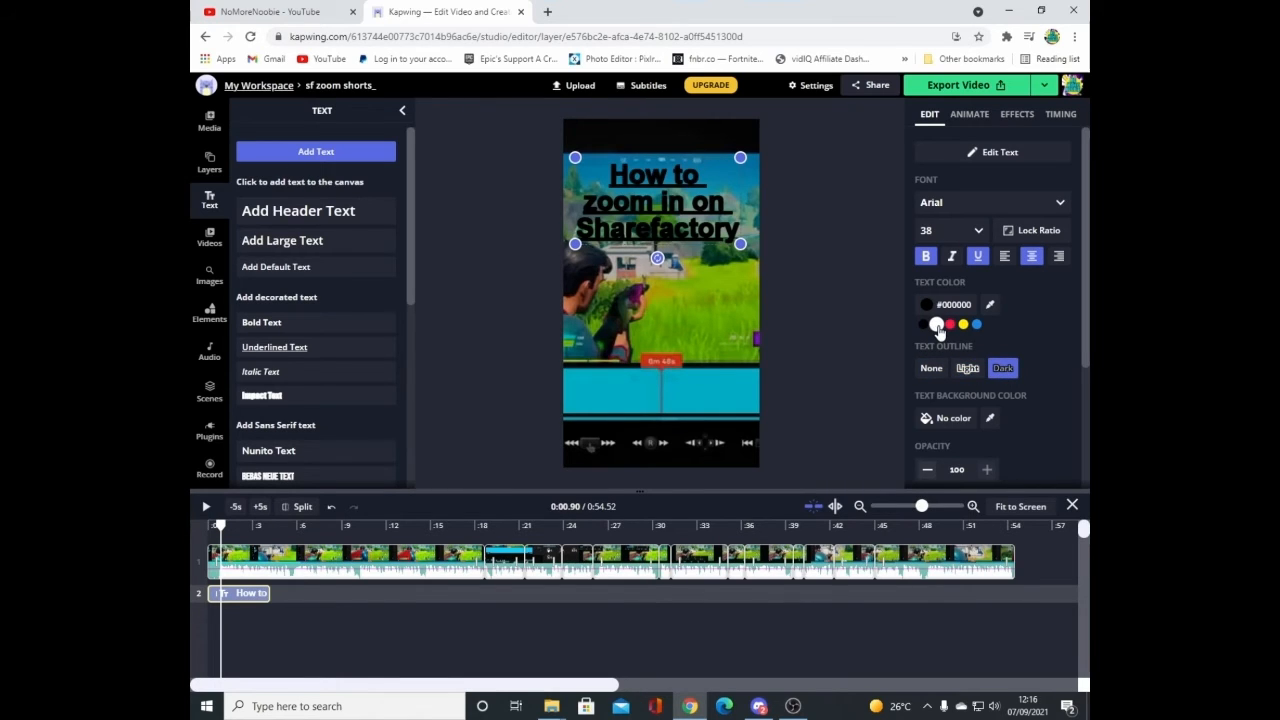
left_click(937, 325)
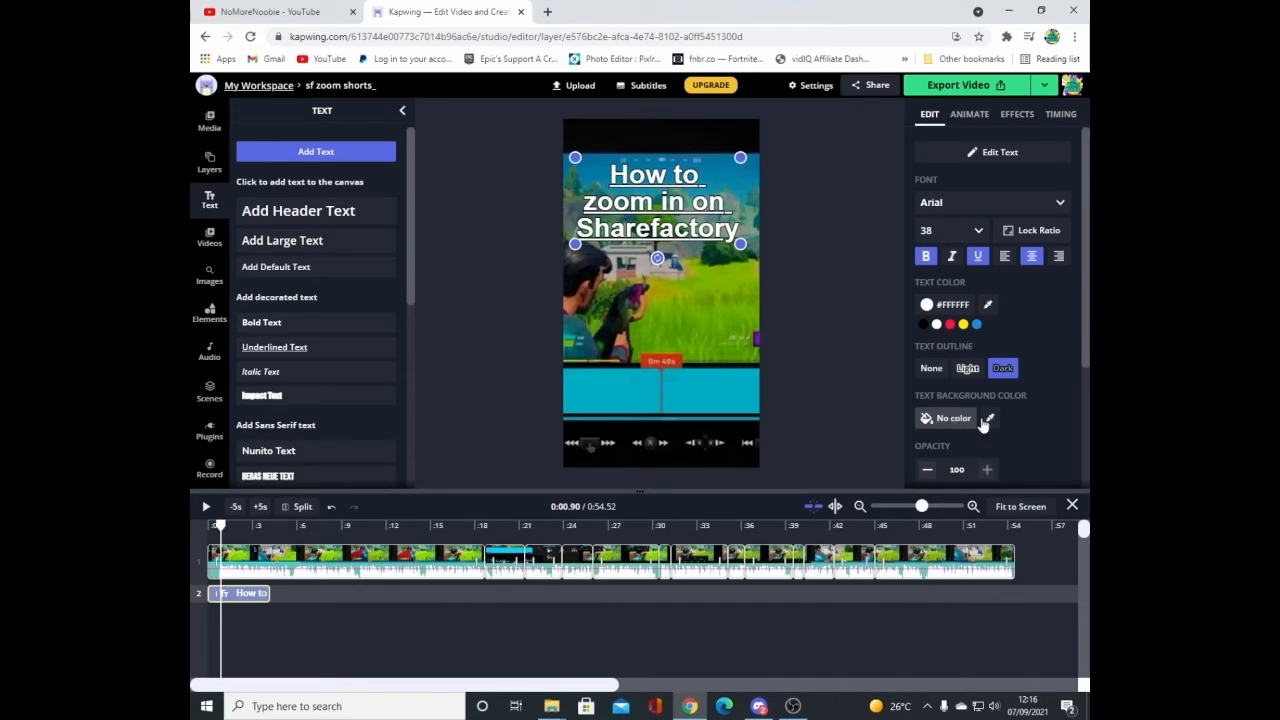
Step: Fill the title's text background with yellow, #FFEA00, and deselect the title
left_click(976, 424)
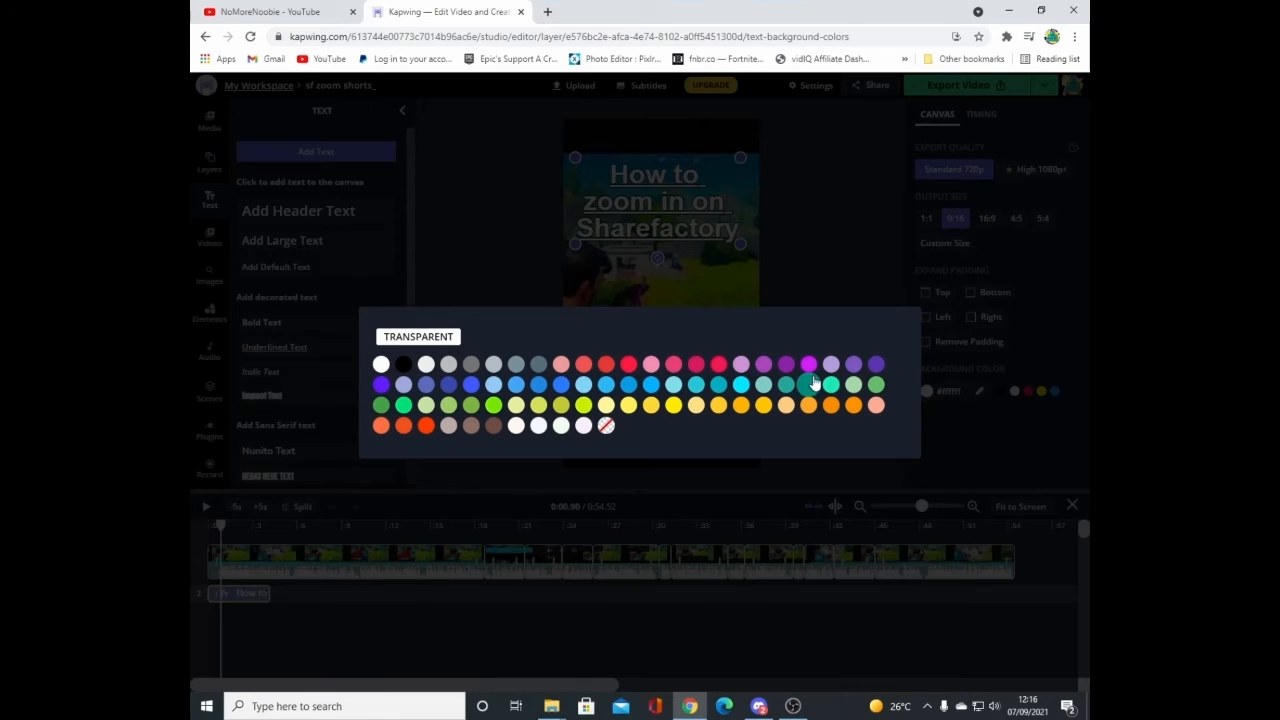
left_click(667, 410)
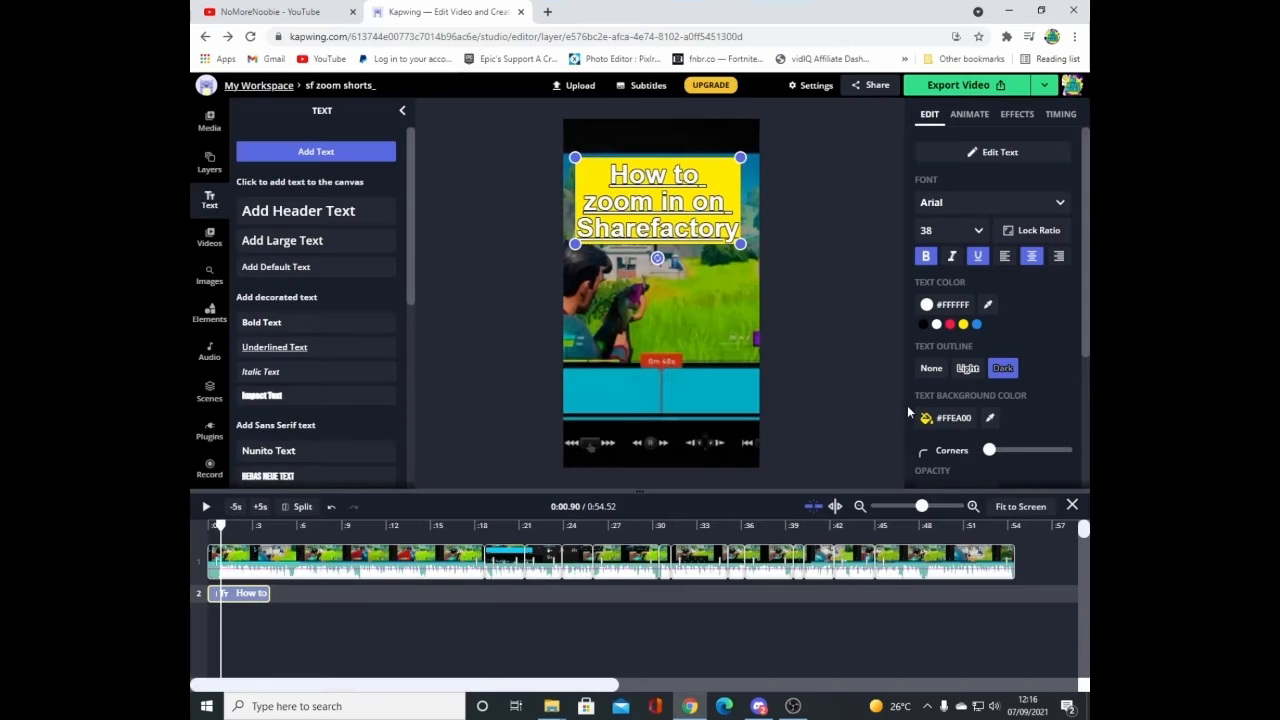
left_click(833, 285)
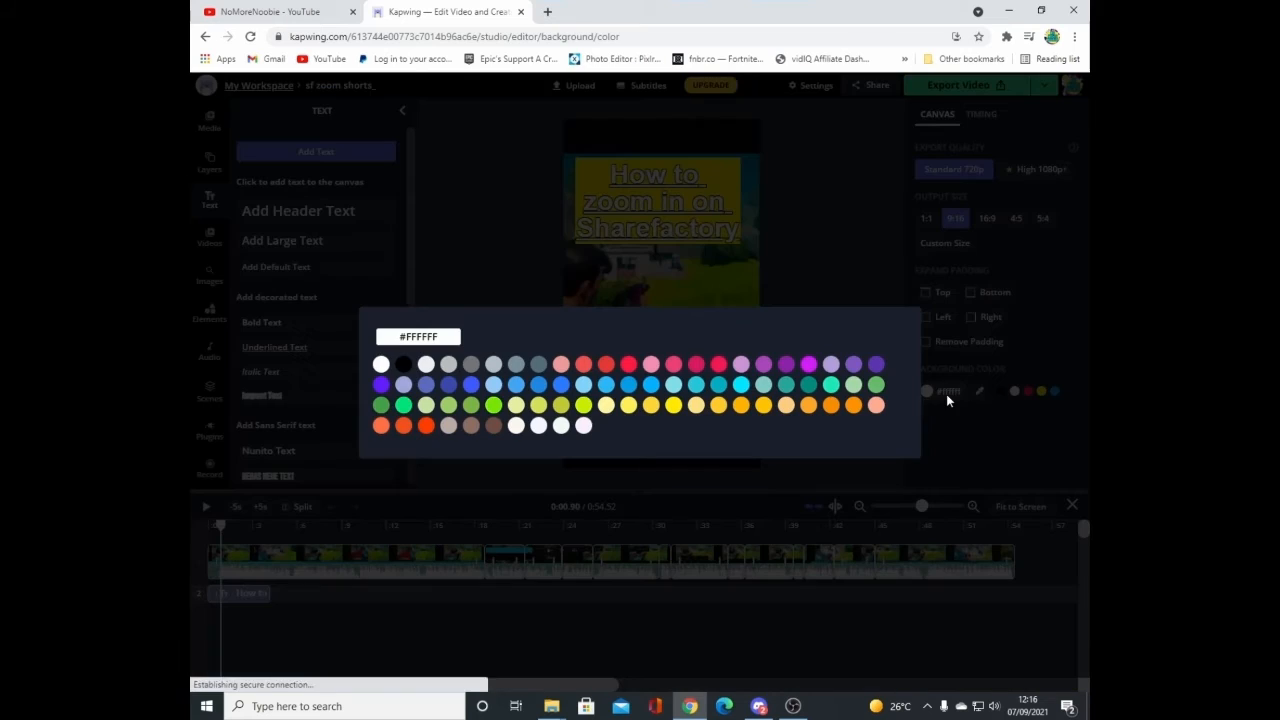
left_click(946, 393)
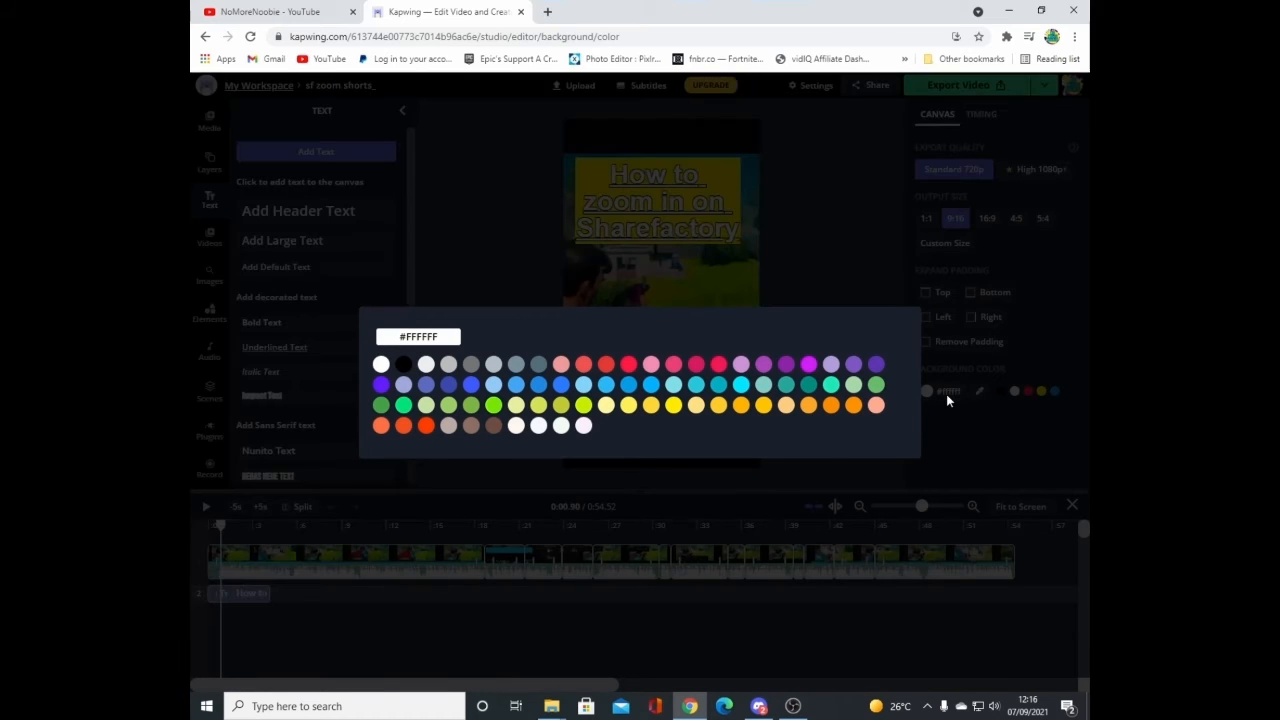
left_click(946, 295)
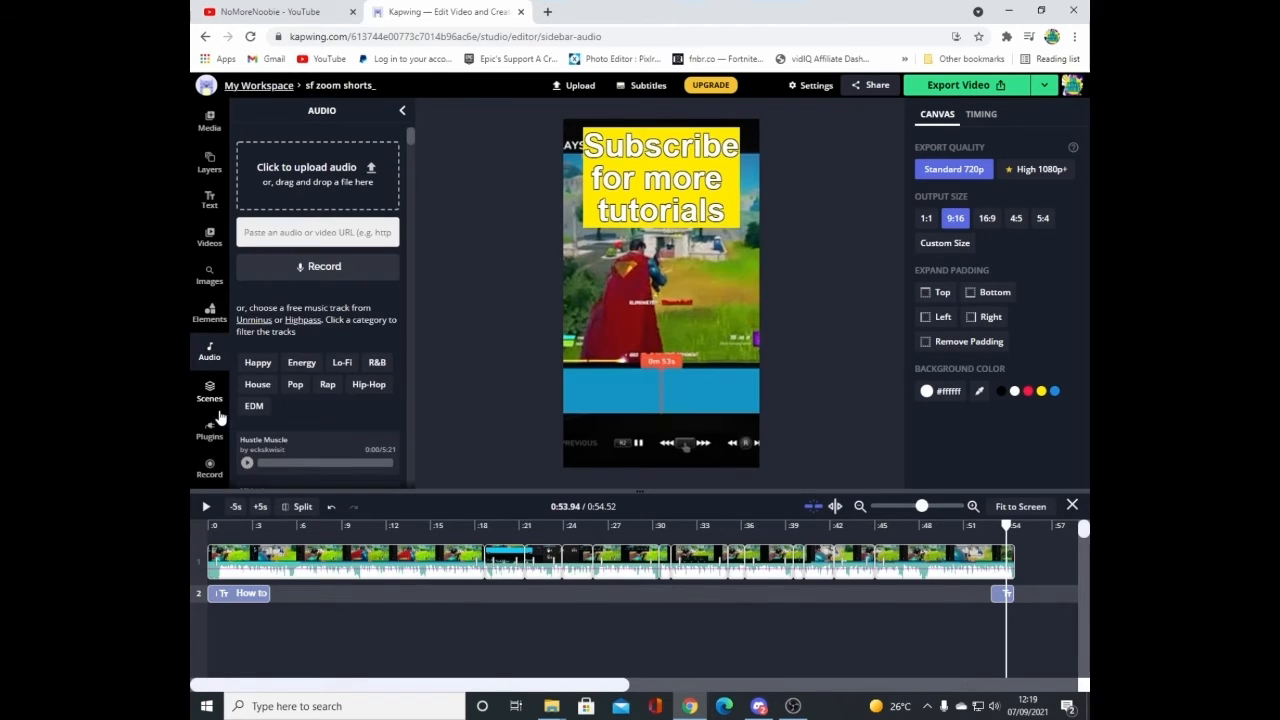
Step: Look through the project's scenes and layers, and export the finished video as an MP4
left_click(222, 400)
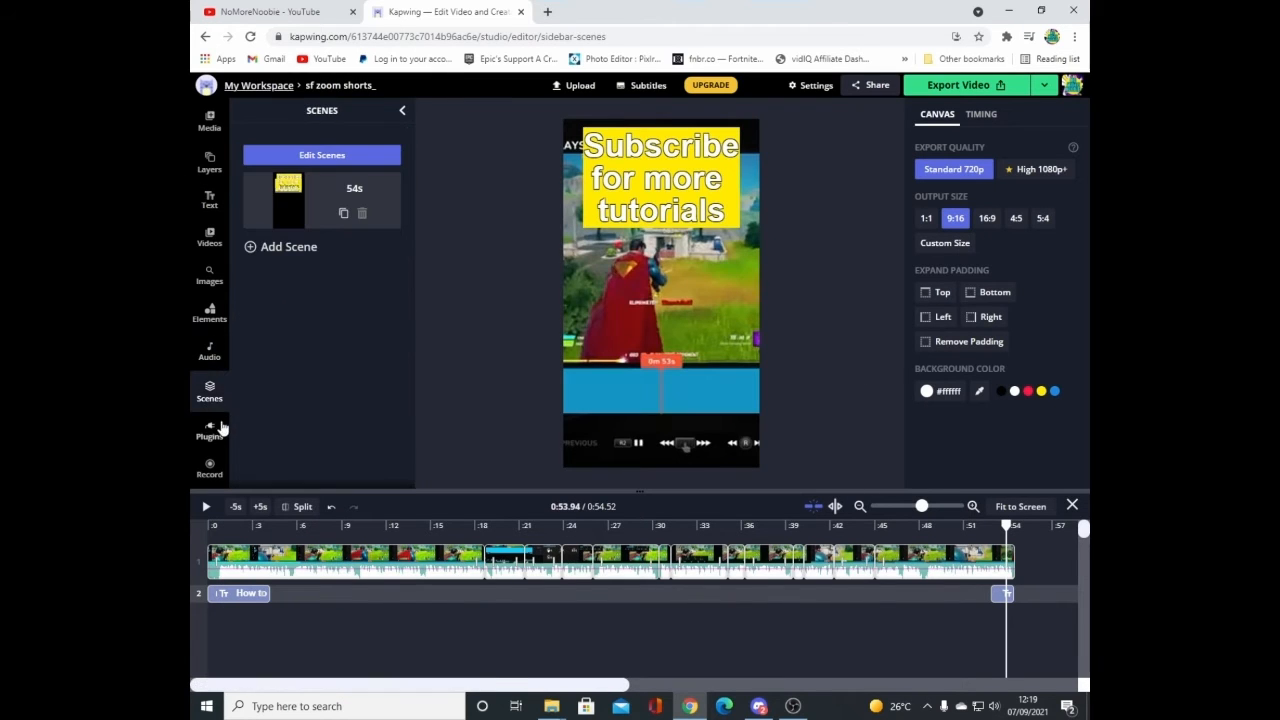
left_click(210, 165)
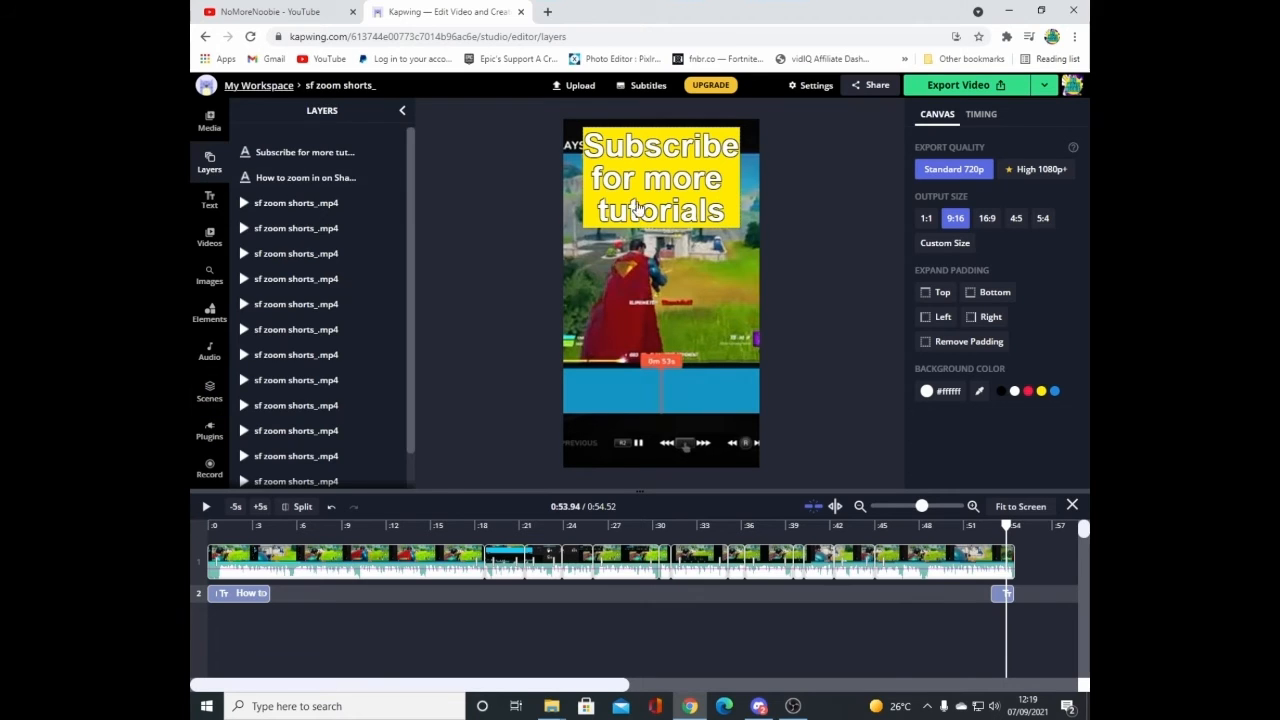
left_click(1043, 87)
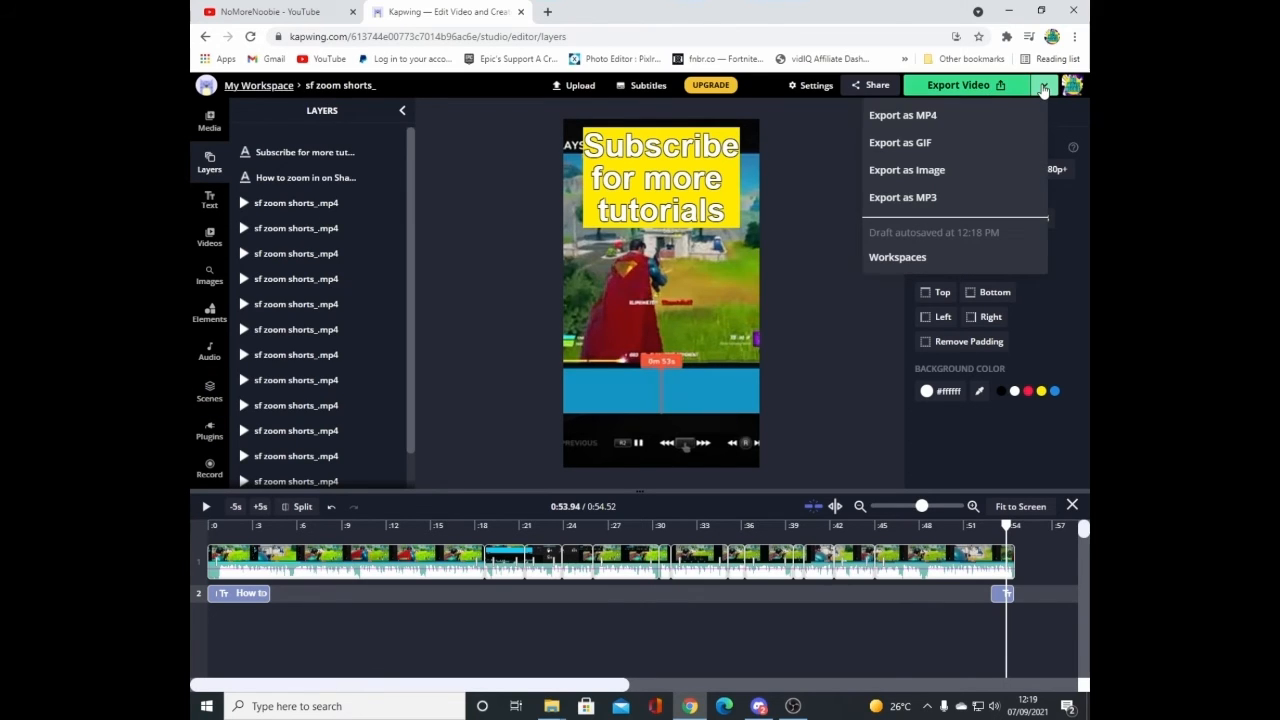
left_click(955, 118)
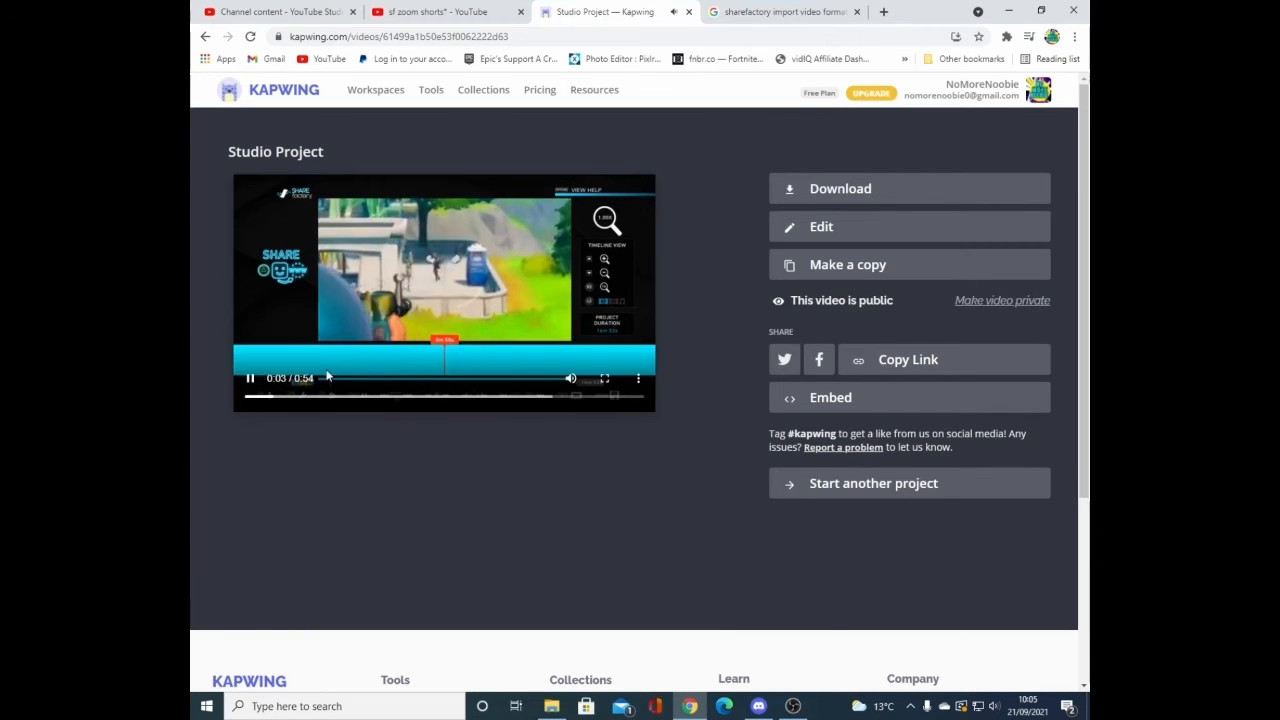
Step: Pause the exported video's playback and open the Downloads folder in File Explorer
left_click(252, 380)
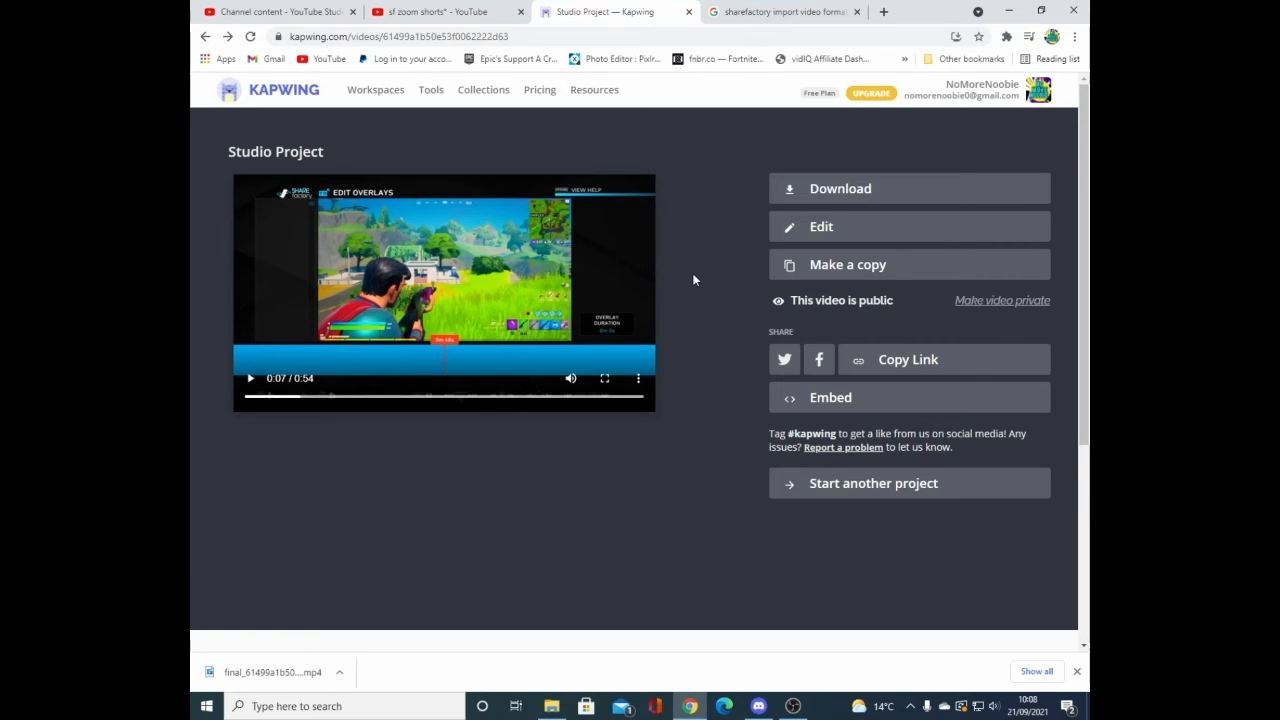
left_click(553, 708)
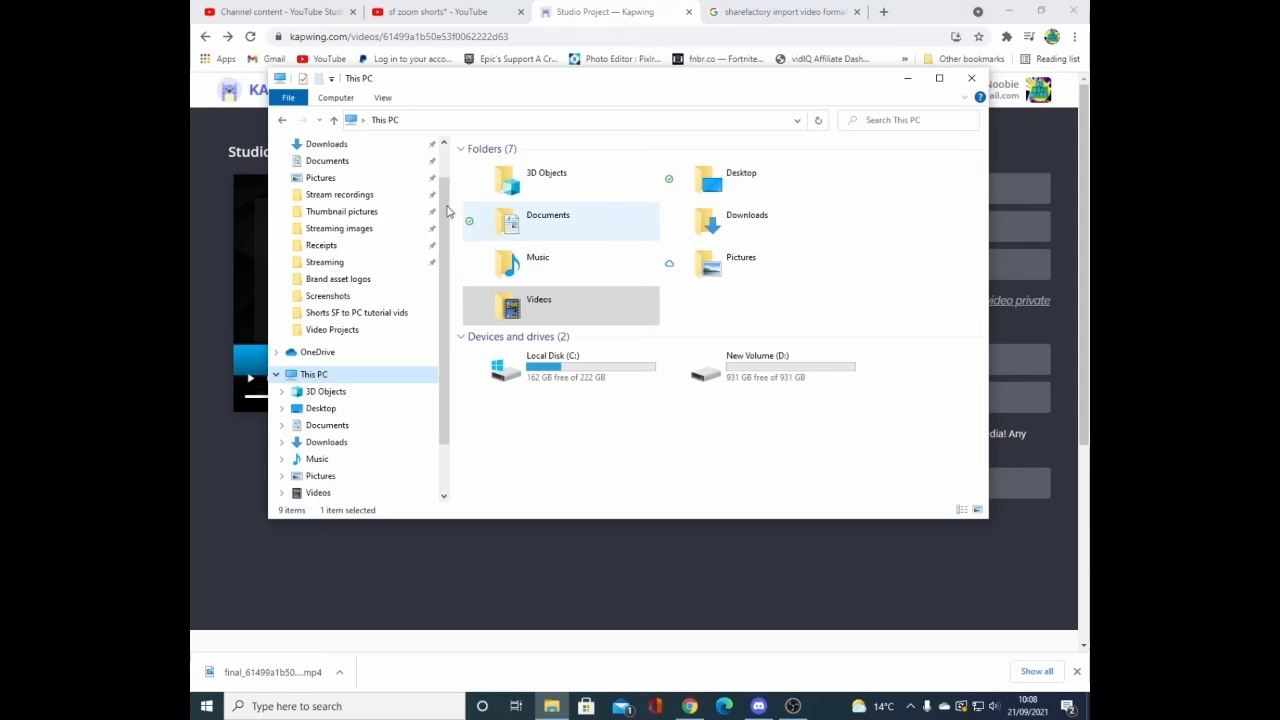
scroll(440, 210, "up", 1)
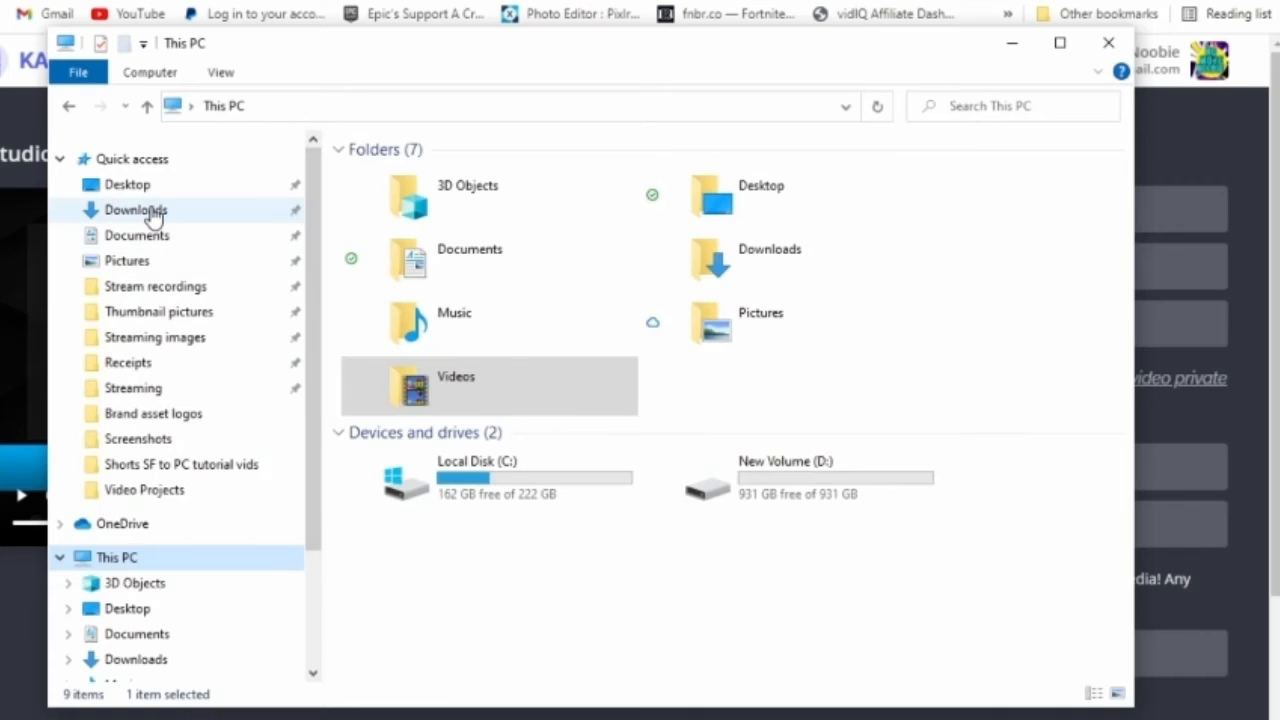
left_click(337, 190)
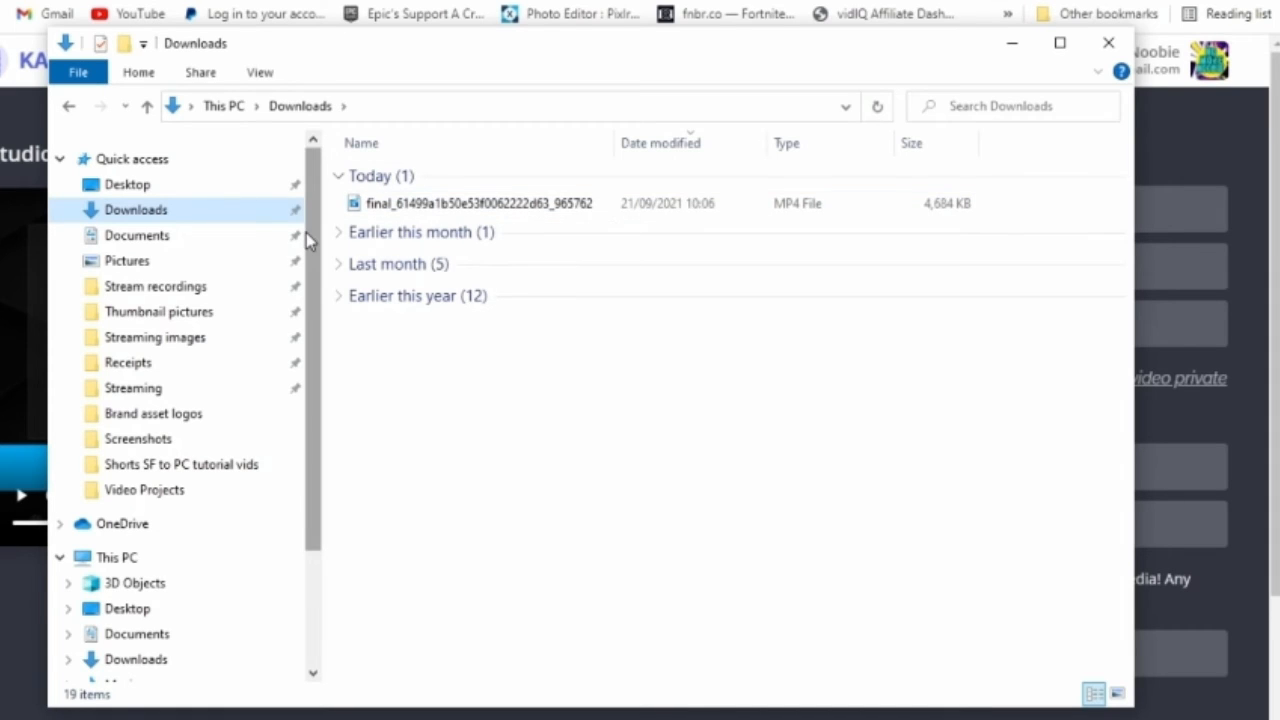
mouse_move(310, 240)
left_mouse_down()
mouse_move(313, 295)
mouse_move(313, 240)
left_mouse_up()
Step: Rename the downloaded MP4 file as "Shorts vid 210921"
left_click(480, 205)
right_click(480, 205)
left_click(709, 580)
type("Sho")
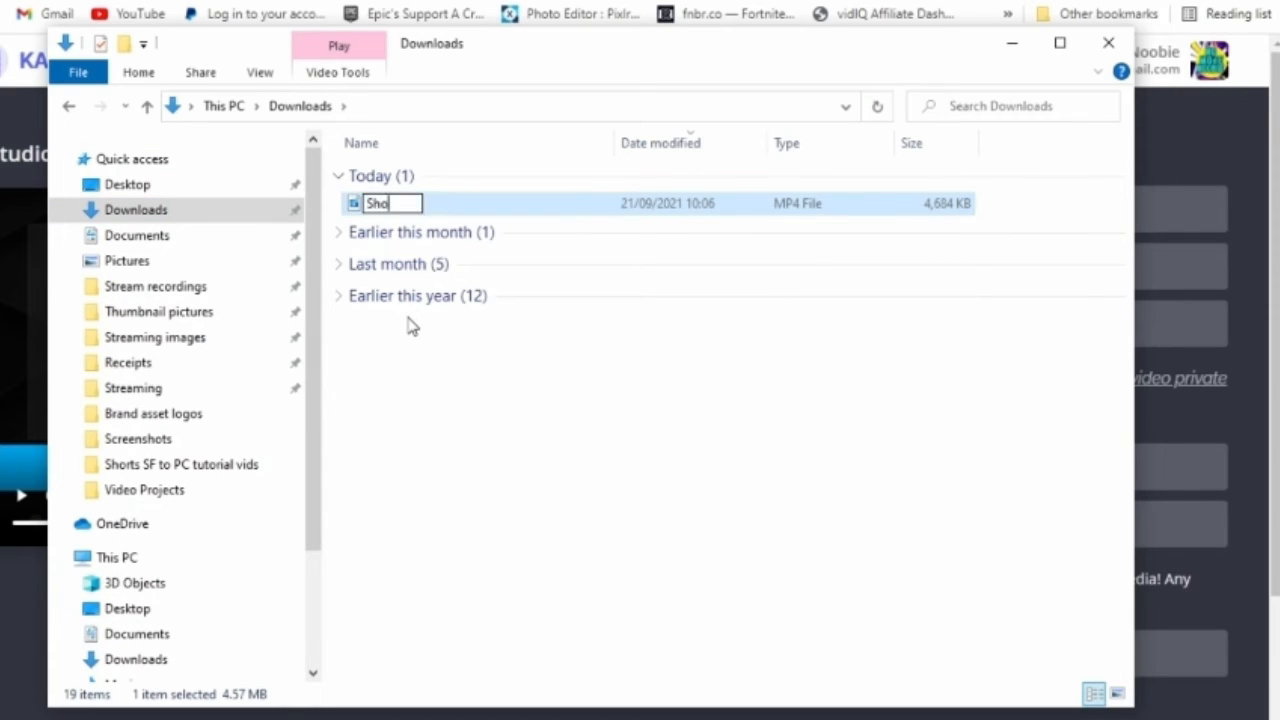
type("rts vid 210921")
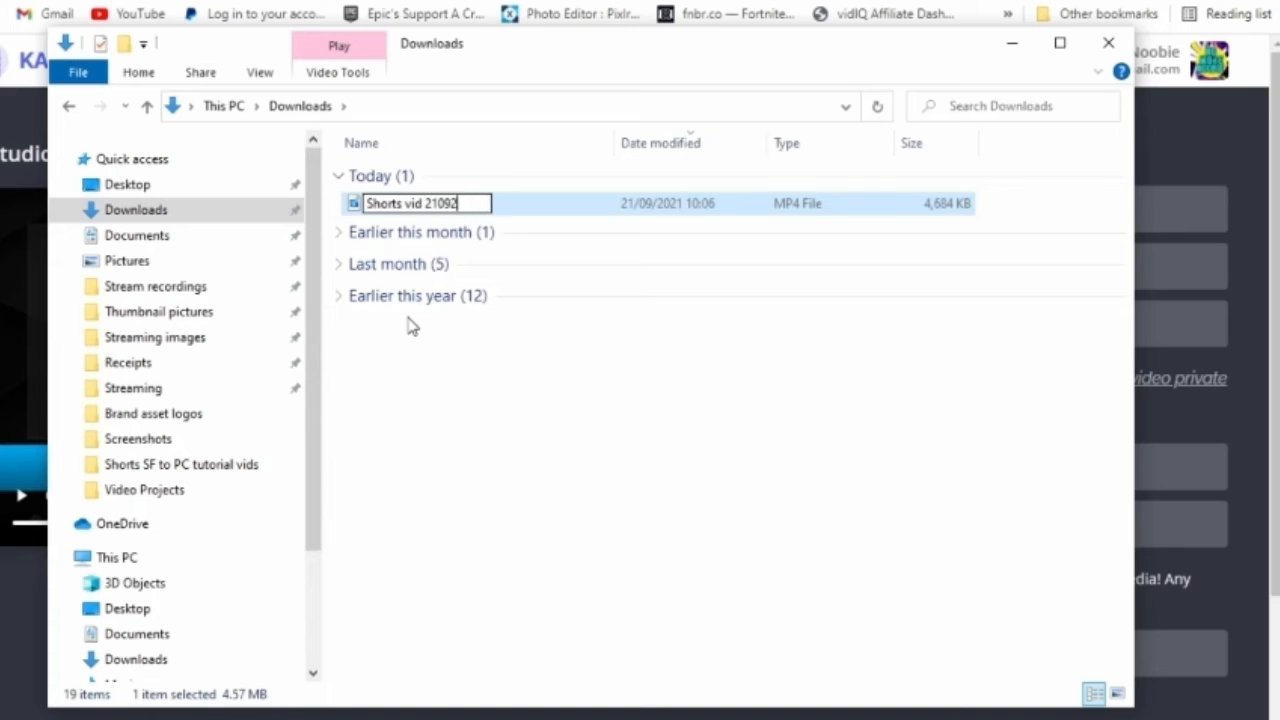
left_click(505, 372)
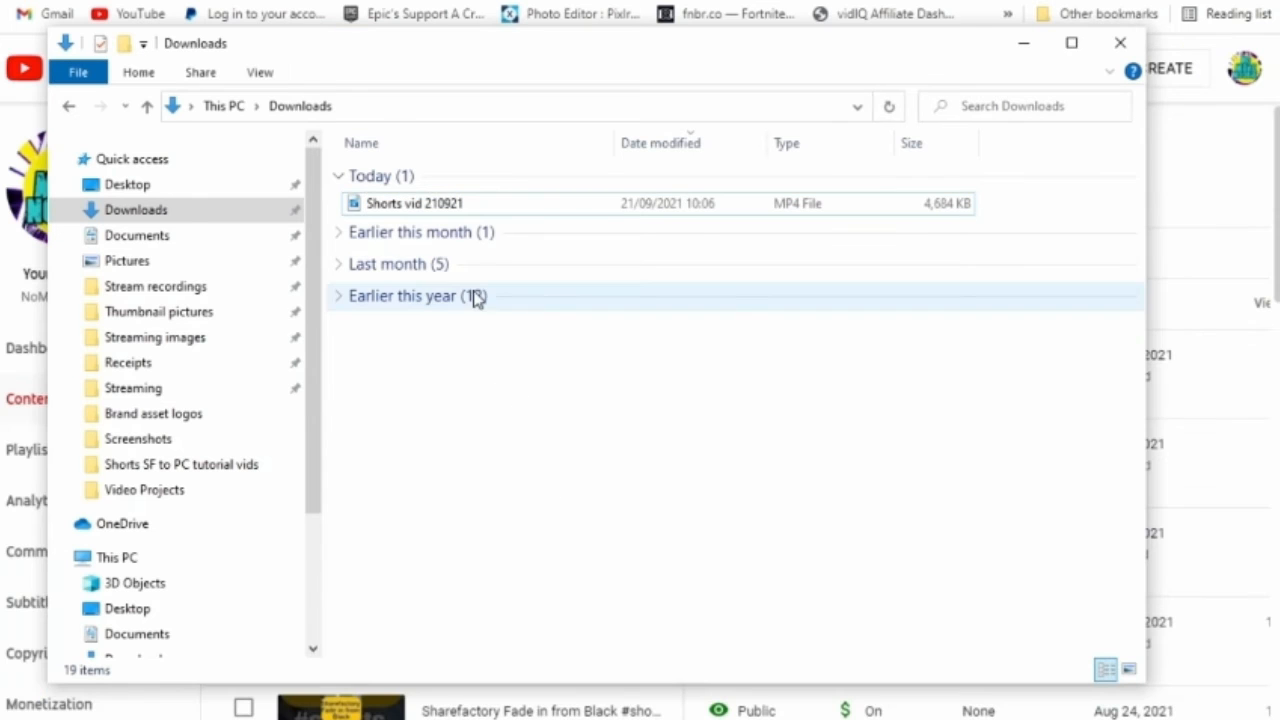
Step: Switch from the Downloads folder to YouTube Studio and upload the Shorts vid 210921 file from Downloads
left_click(447, 206)
left_click(180, 214)
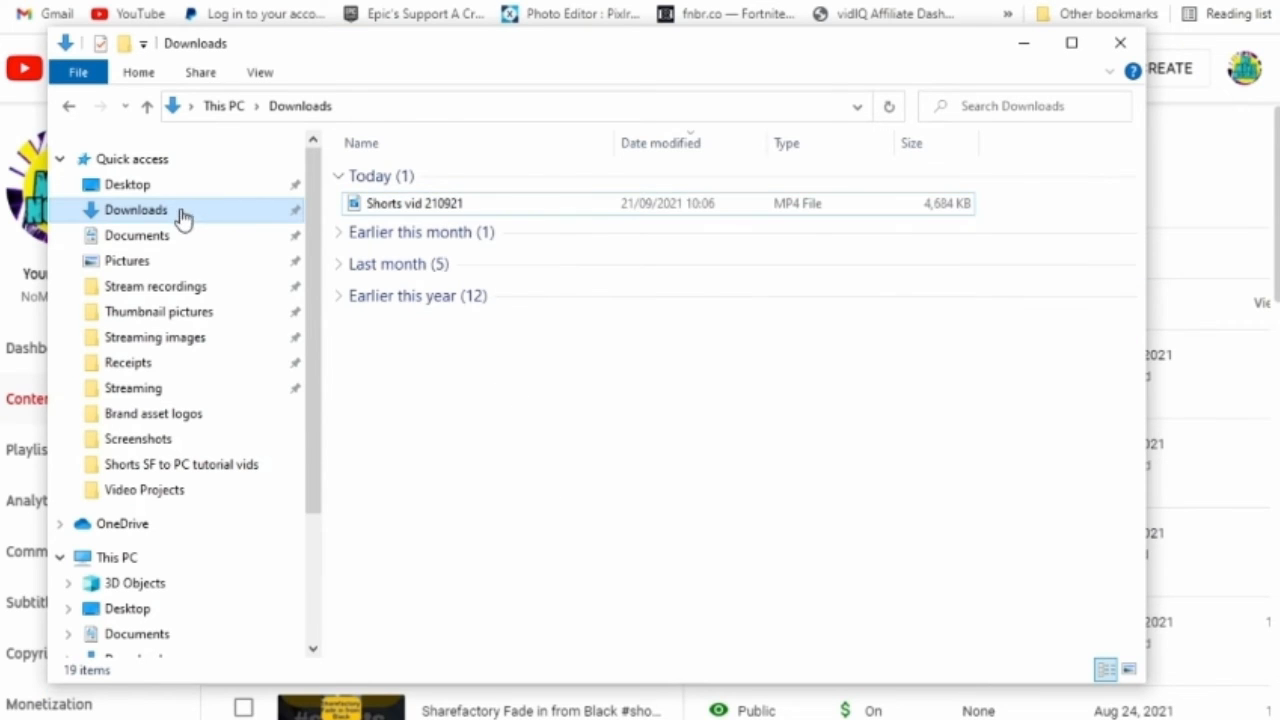
left_click(914, 78)
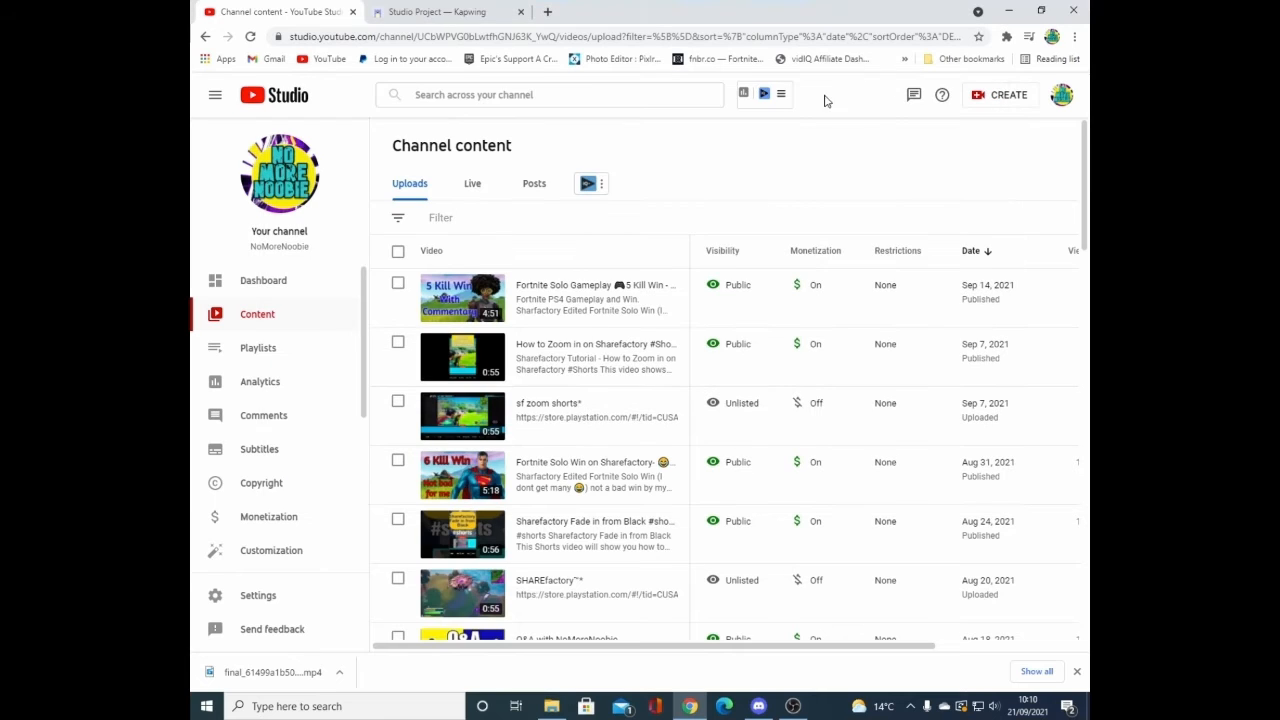
left_click(993, 101)
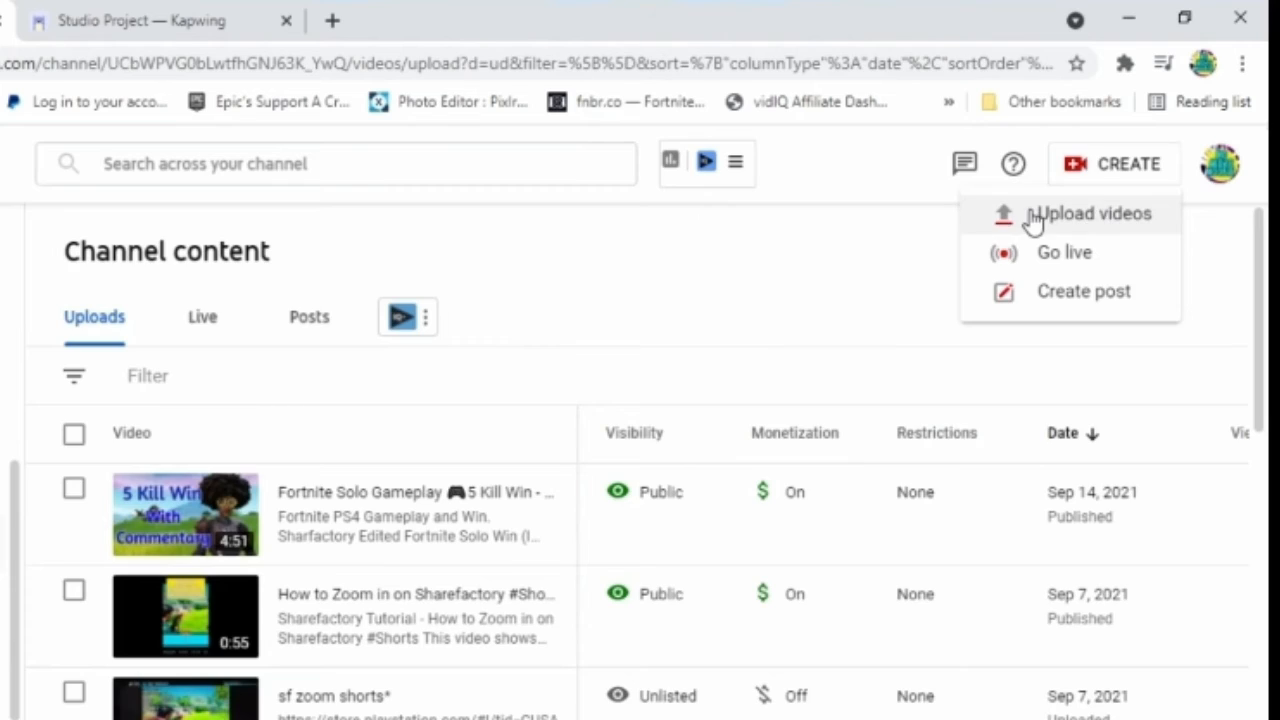
left_click(1035, 215)
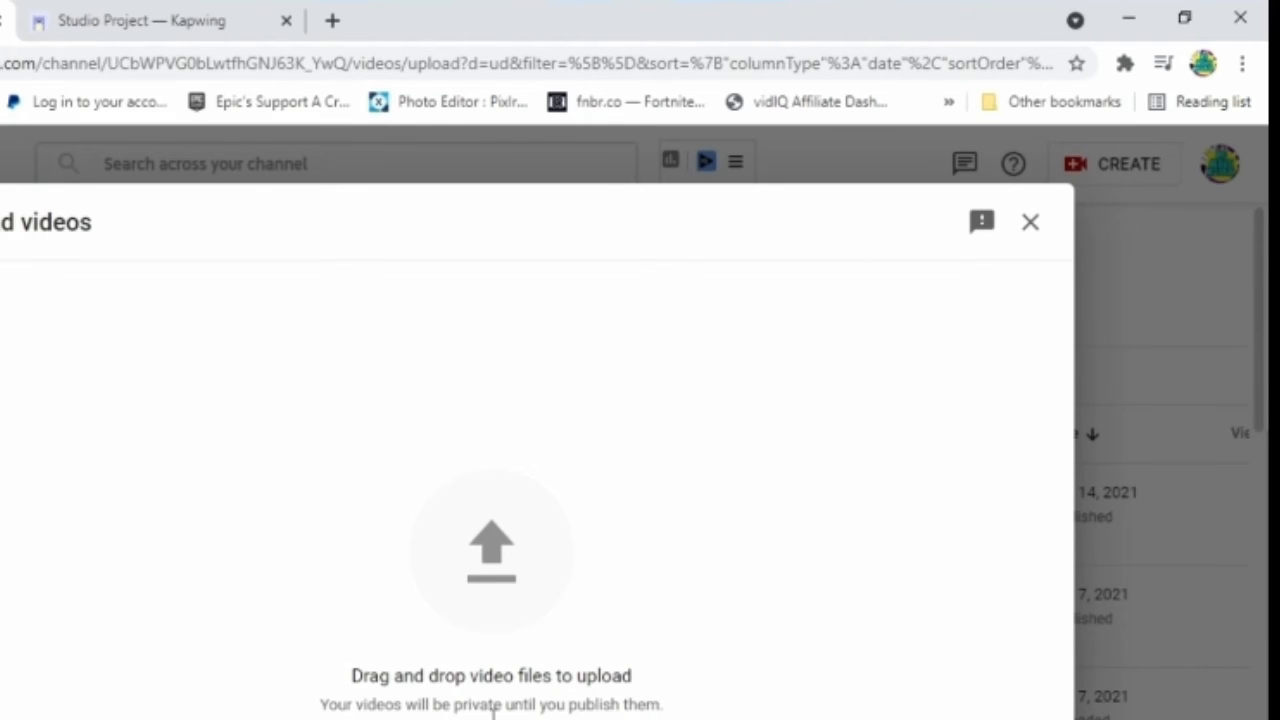
left_click(509, 549)
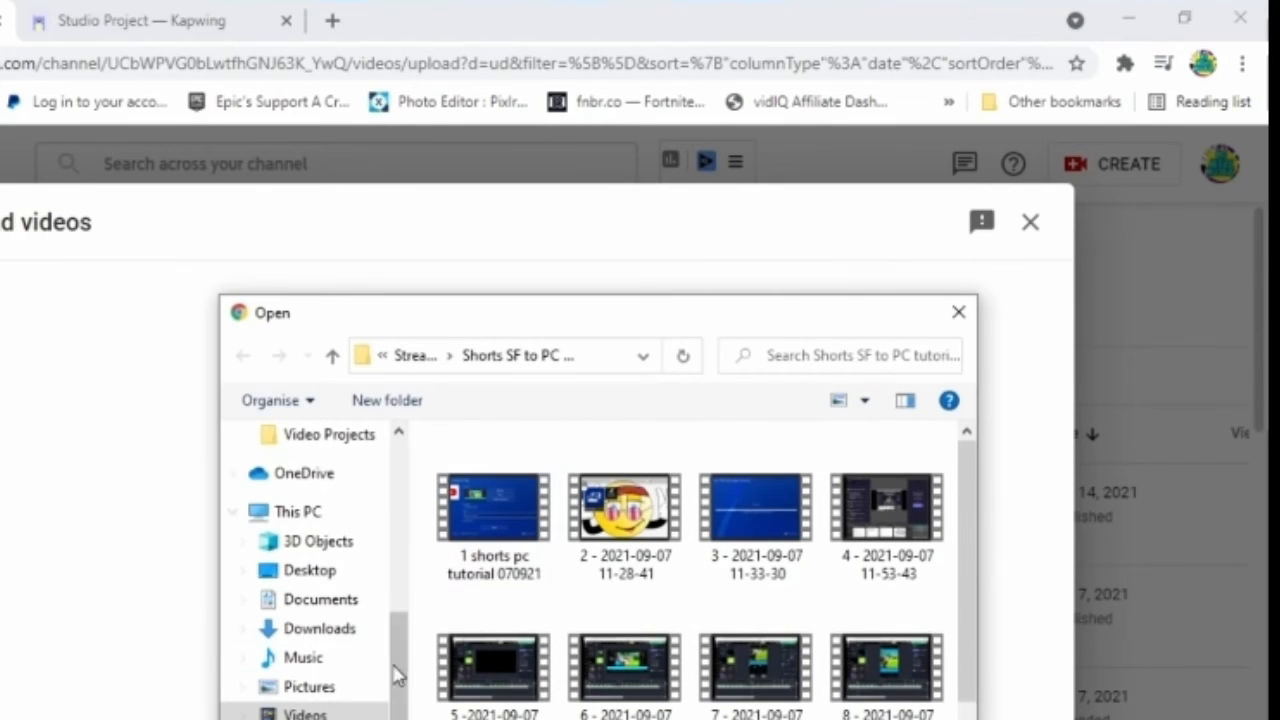
left_click_drag(397, 677, 415, 530)
left_click(318, 434)
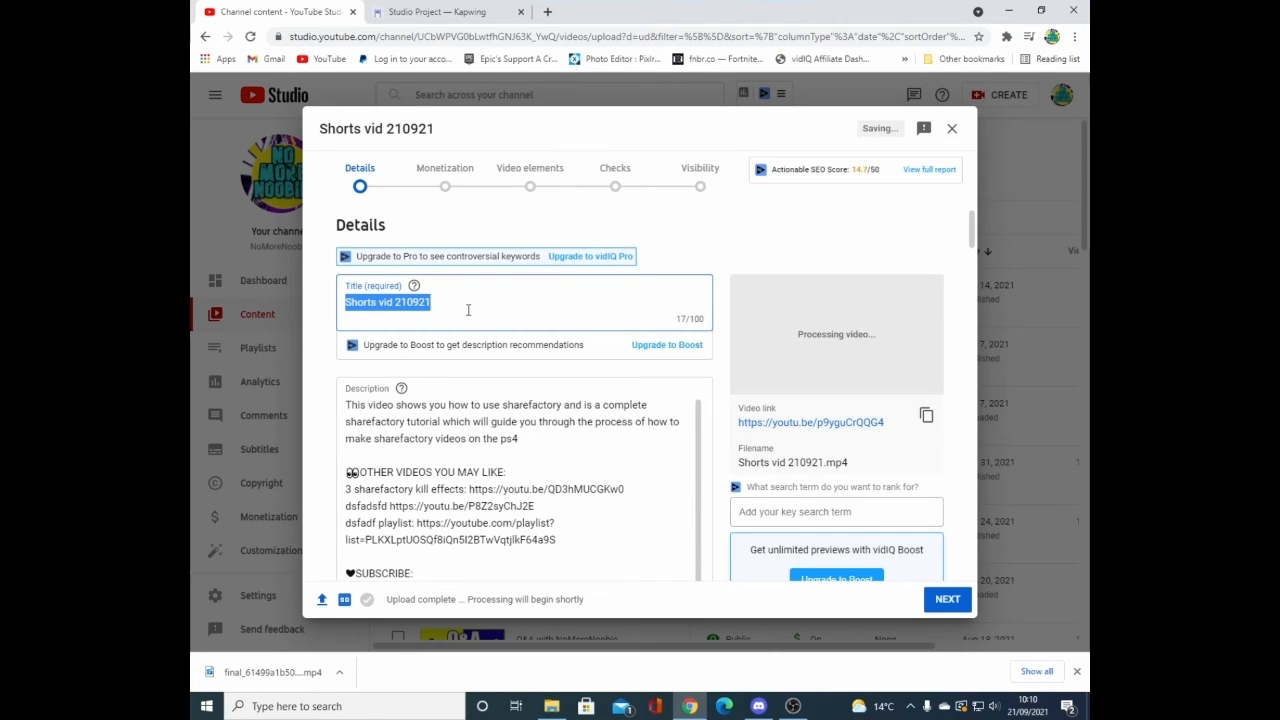
Step: Review the uploaded video's description and its visibility and scheduling options
mouse_move(697, 440)
left_mouse_down()
mouse_move(697, 512)
mouse_move(701, 440)
left_mouse_up()
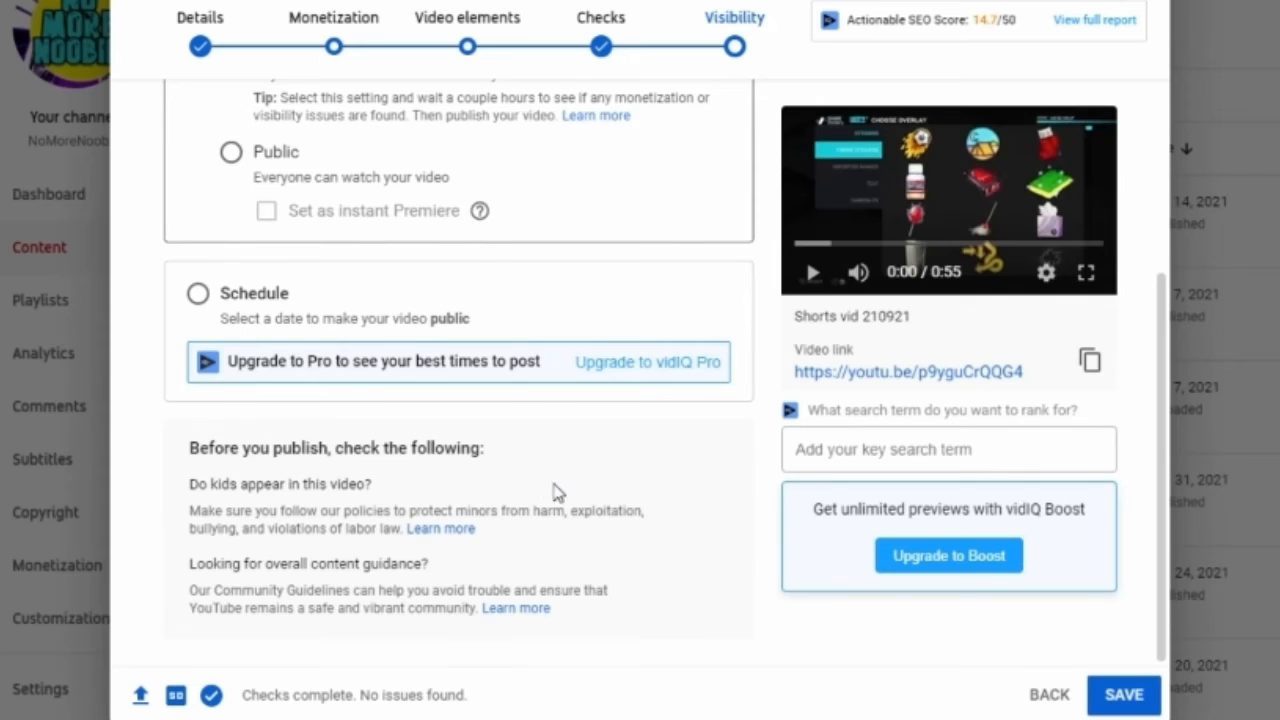
scroll(594, 506, "up", 3)
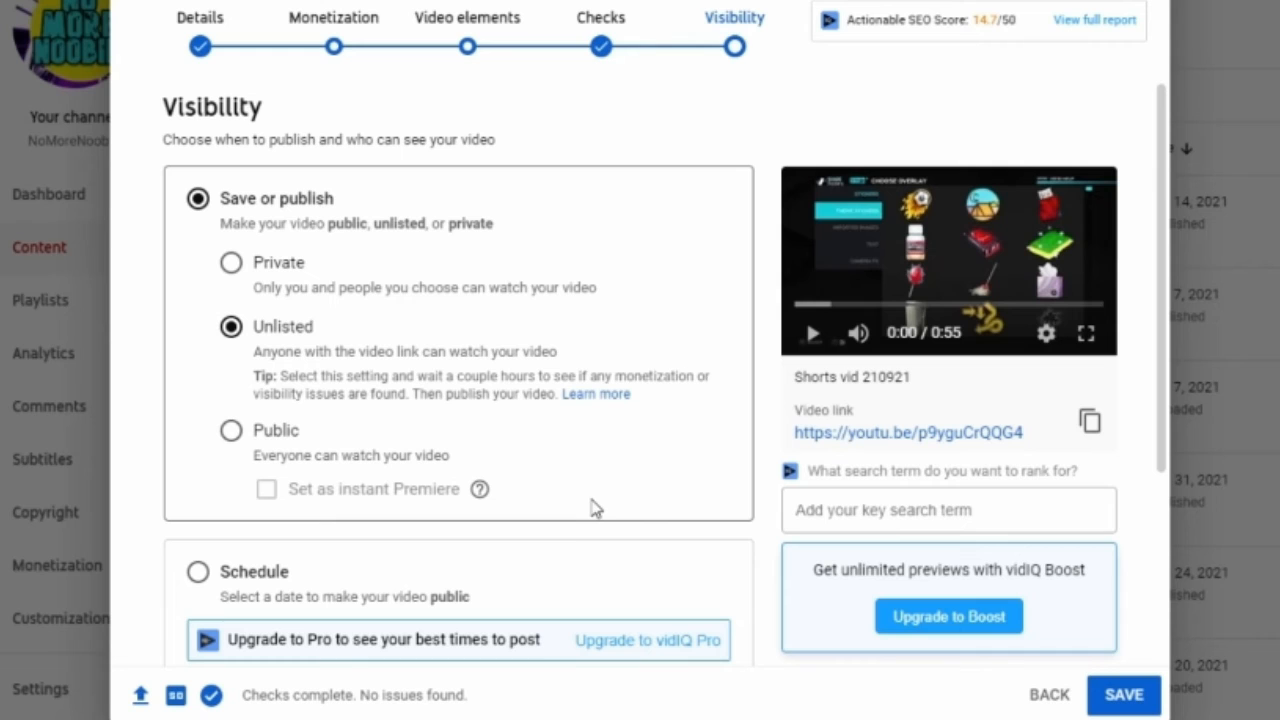
Step: Save the upload with Unlisted visibility and open the new video's details at the thumbnail section
left_click(1124, 697)
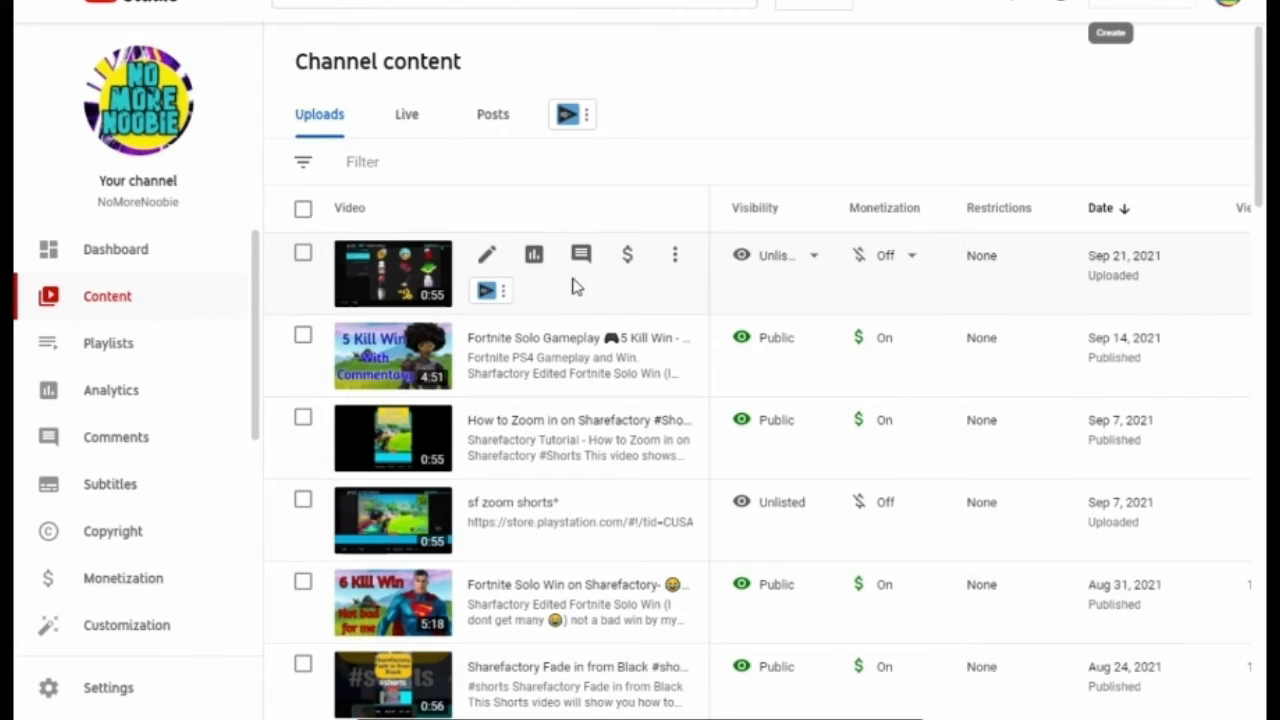
left_click(595, 308)
left_click_drag(1260, 107, 1259, 247)
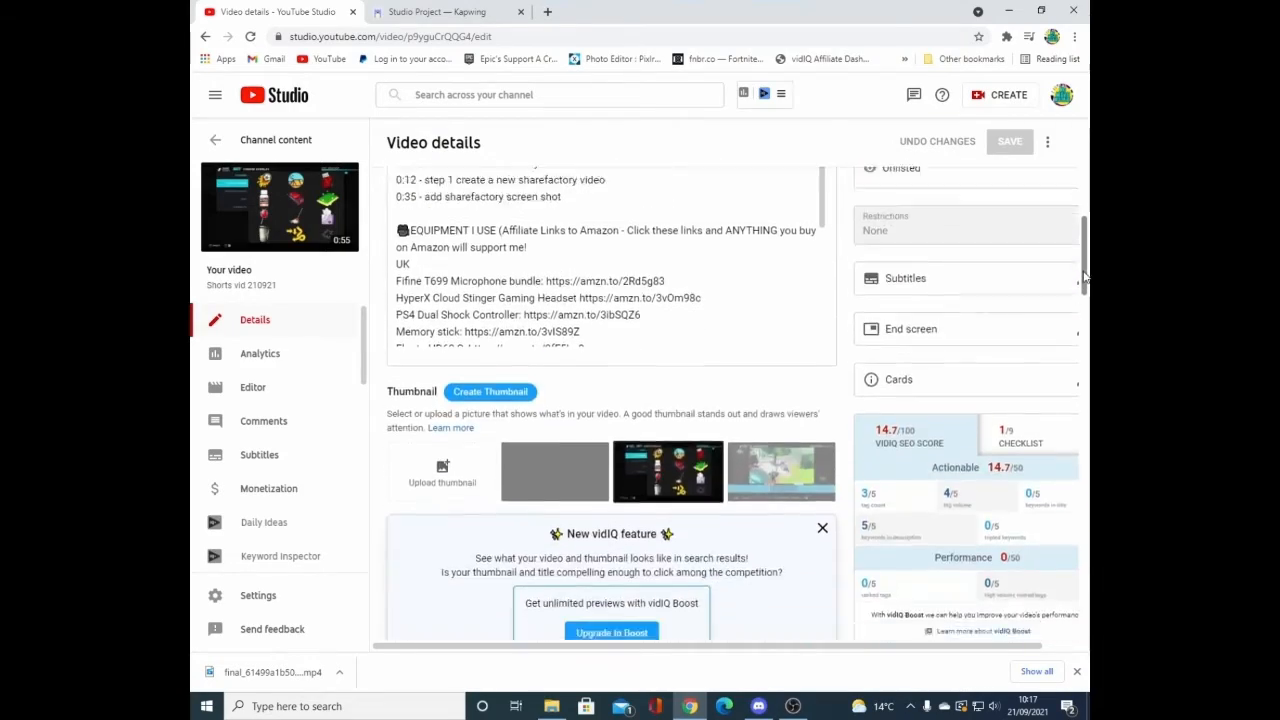
left_click_drag(1084, 276, 1084, 311)
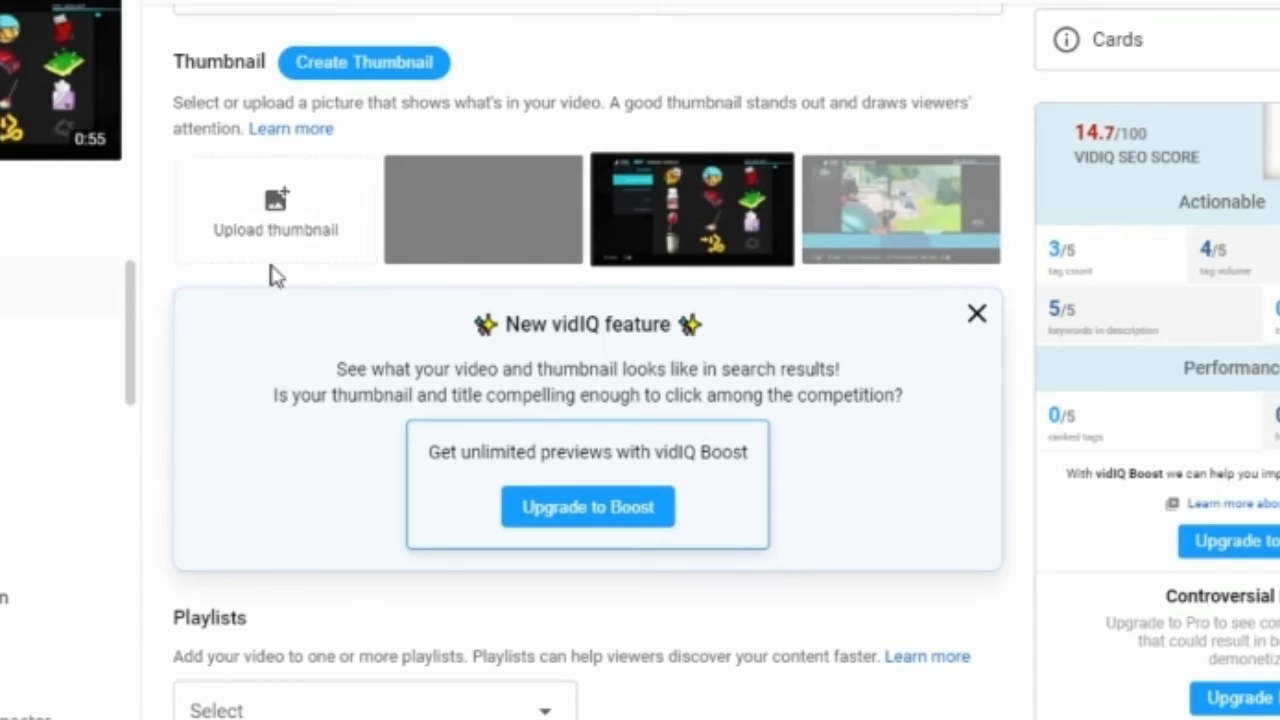
Step: Upload "SF Zoom in Shorts tn jpg" from the Thumbnail pictures folder as the video's custom thumbnail and save the changes
left_click(277, 212)
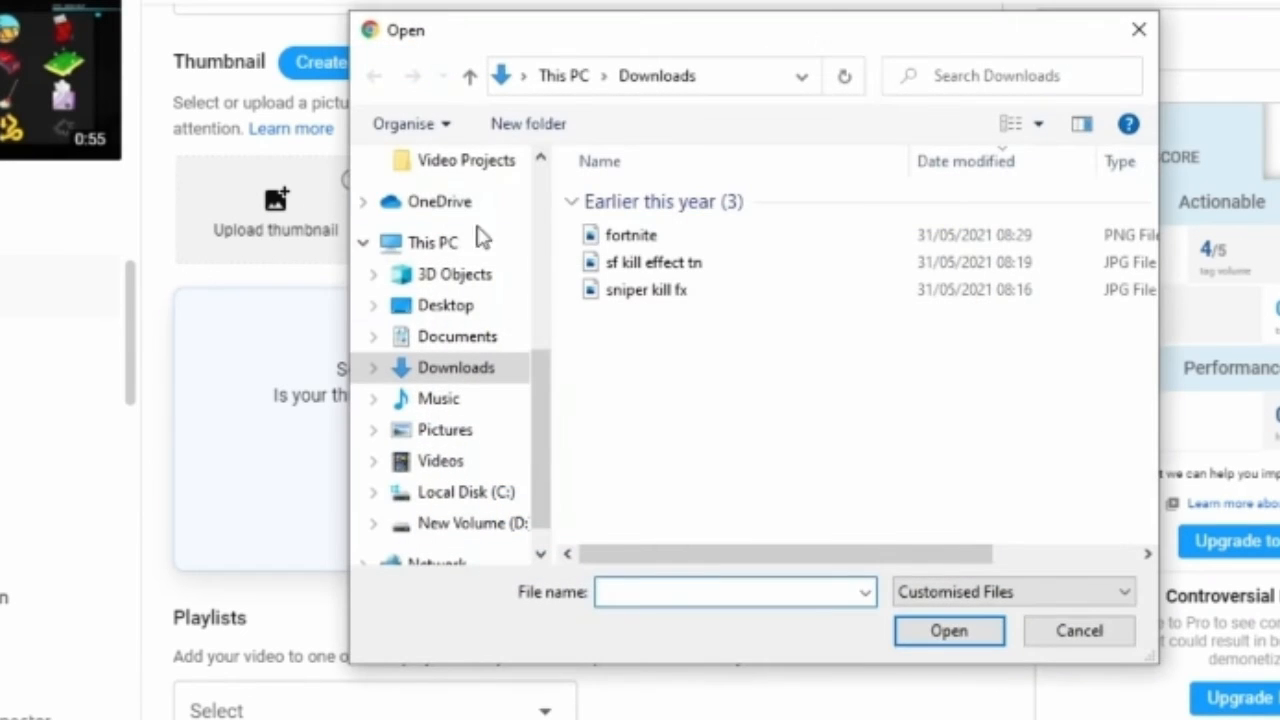
scroll(545, 360, "up", 5)
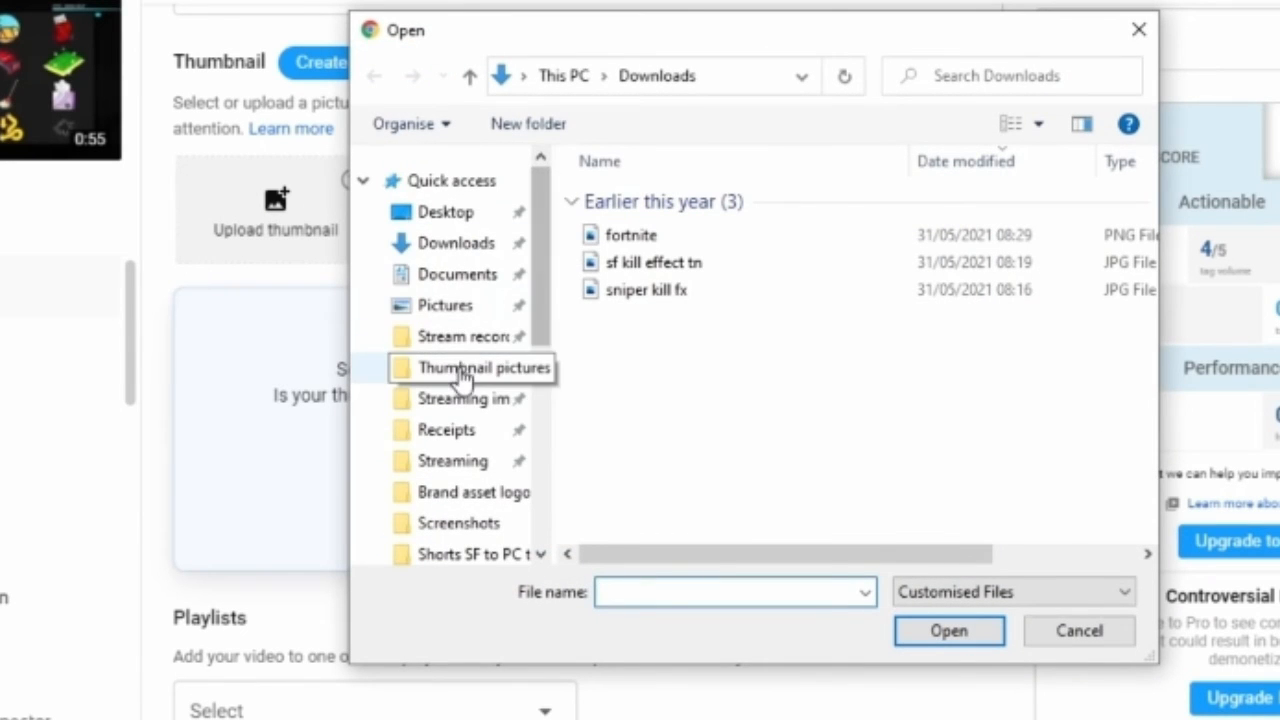
left_click(460, 370)
left_click_drag(1146, 205, 1097, 380)
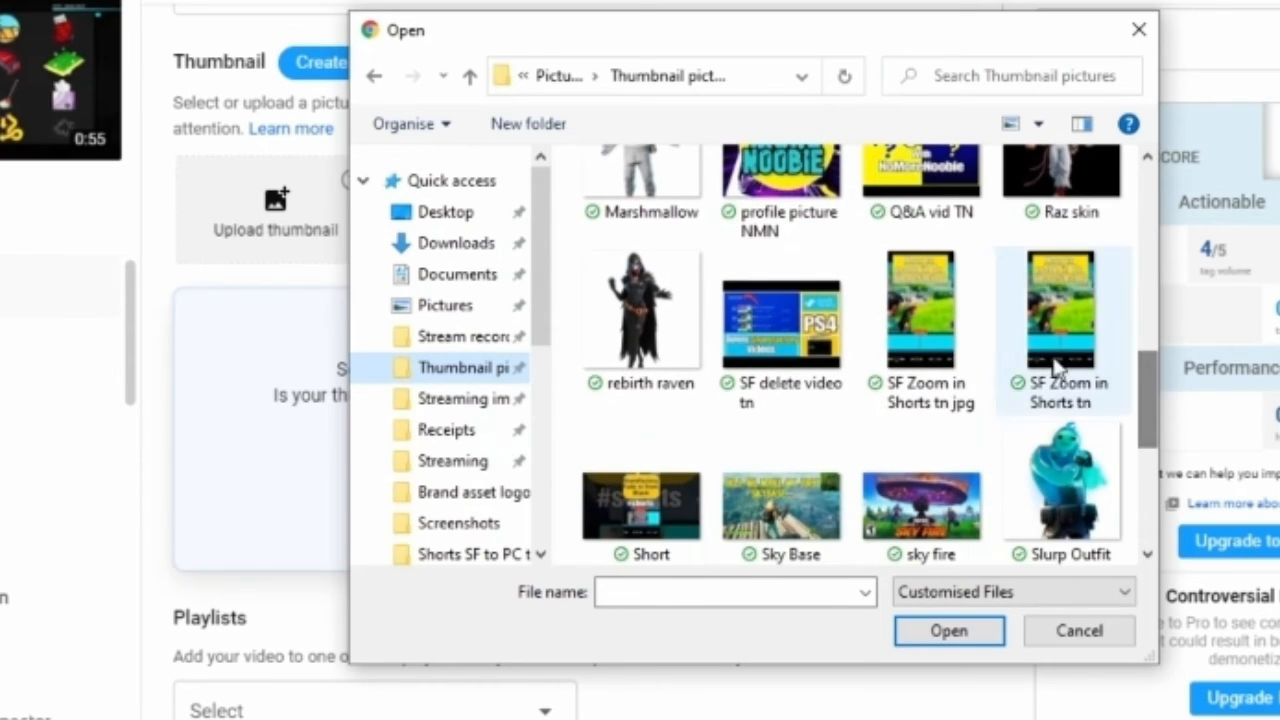
double_click(925, 338)
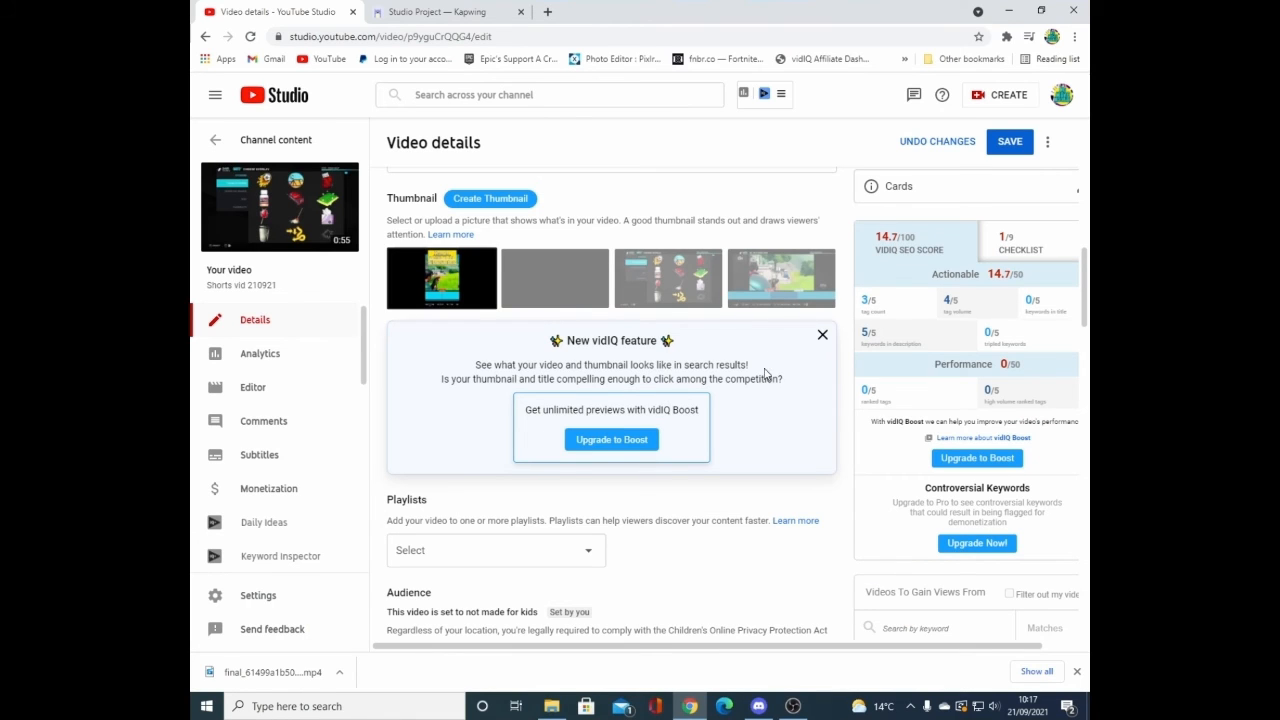
left_click(1010, 143)
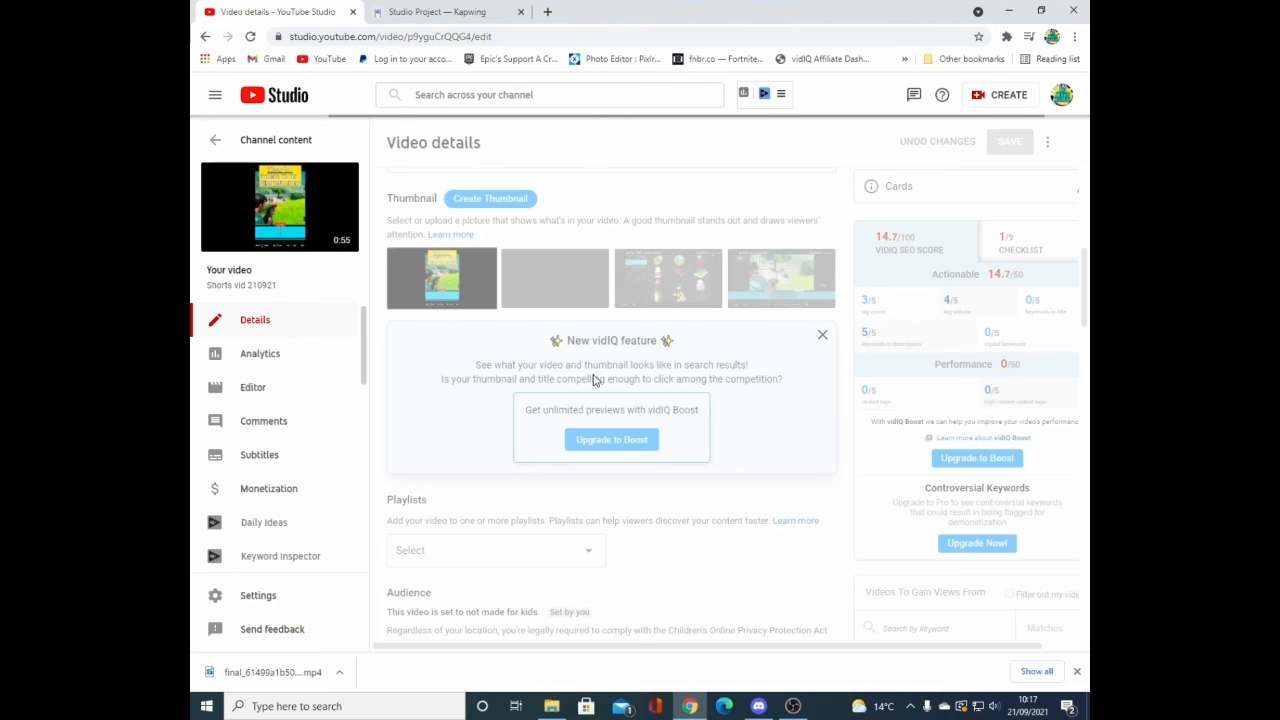
Step: Review the saved video's title, description and visibility options, leaving the visibility choices without making a change
scroll(445, 351, "up", 10)
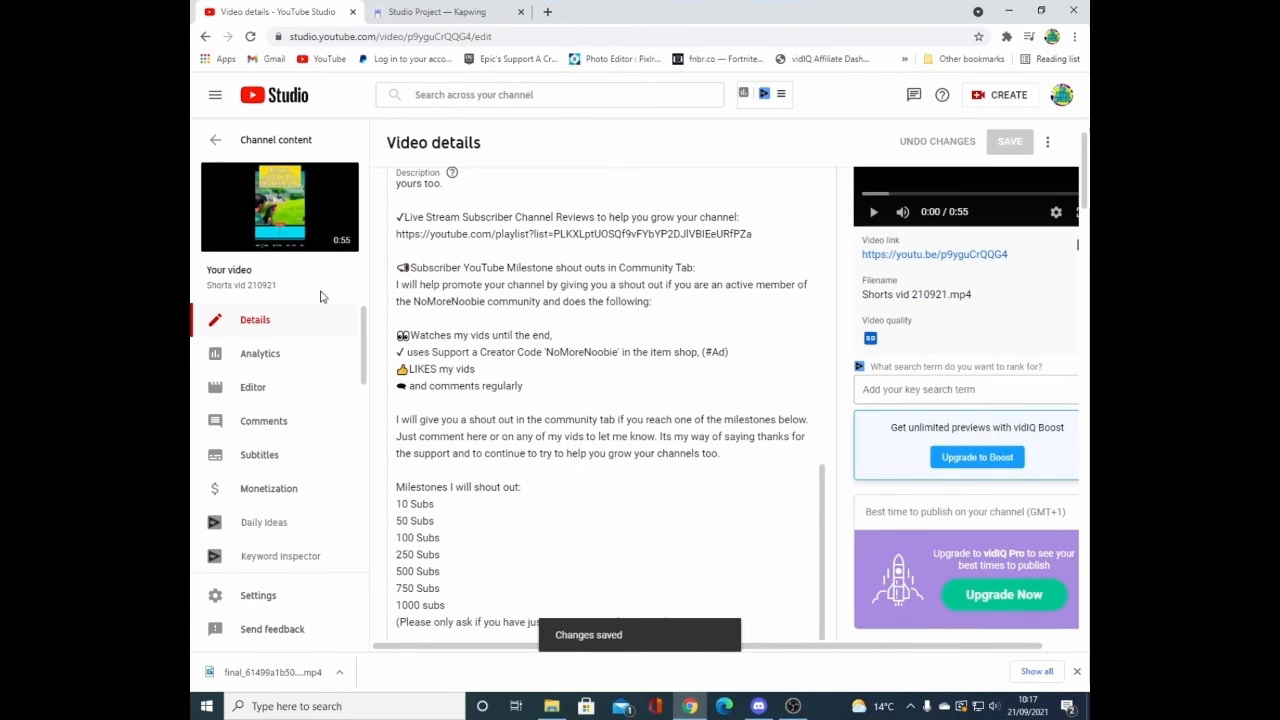
left_click_drag(1085, 191, 1089, 130)
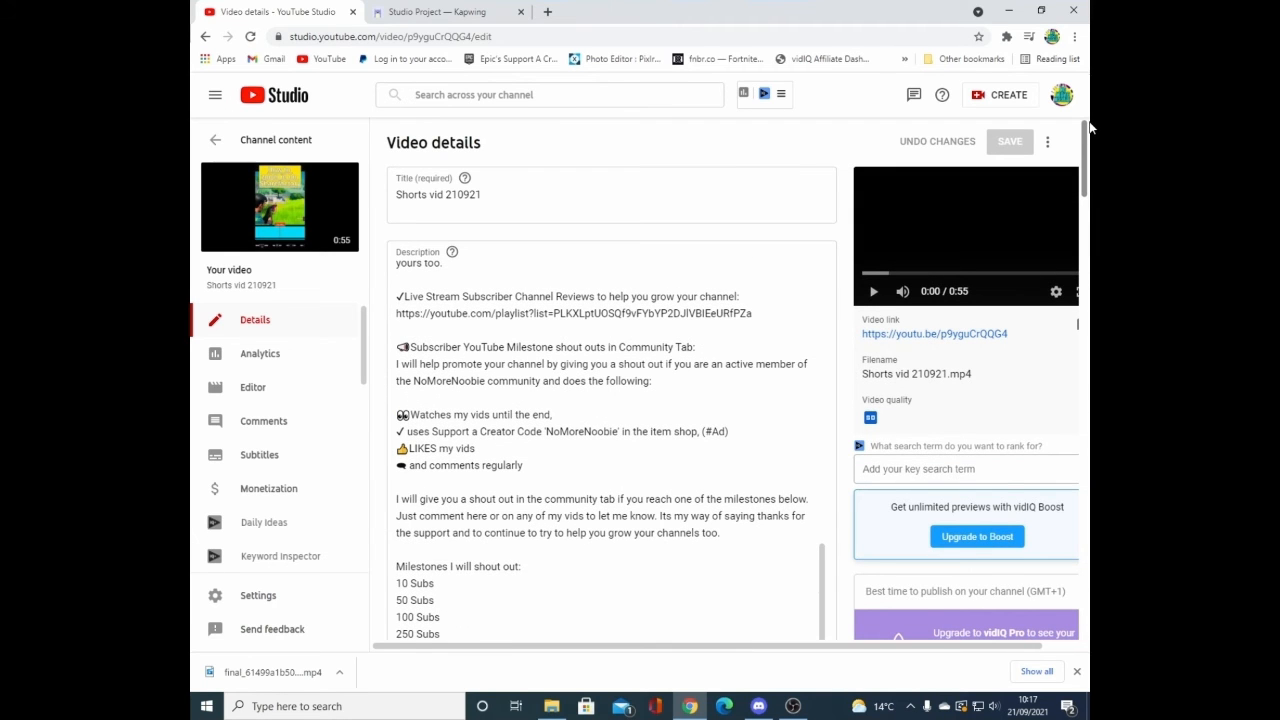
scroll(973, 415, "down", 4)
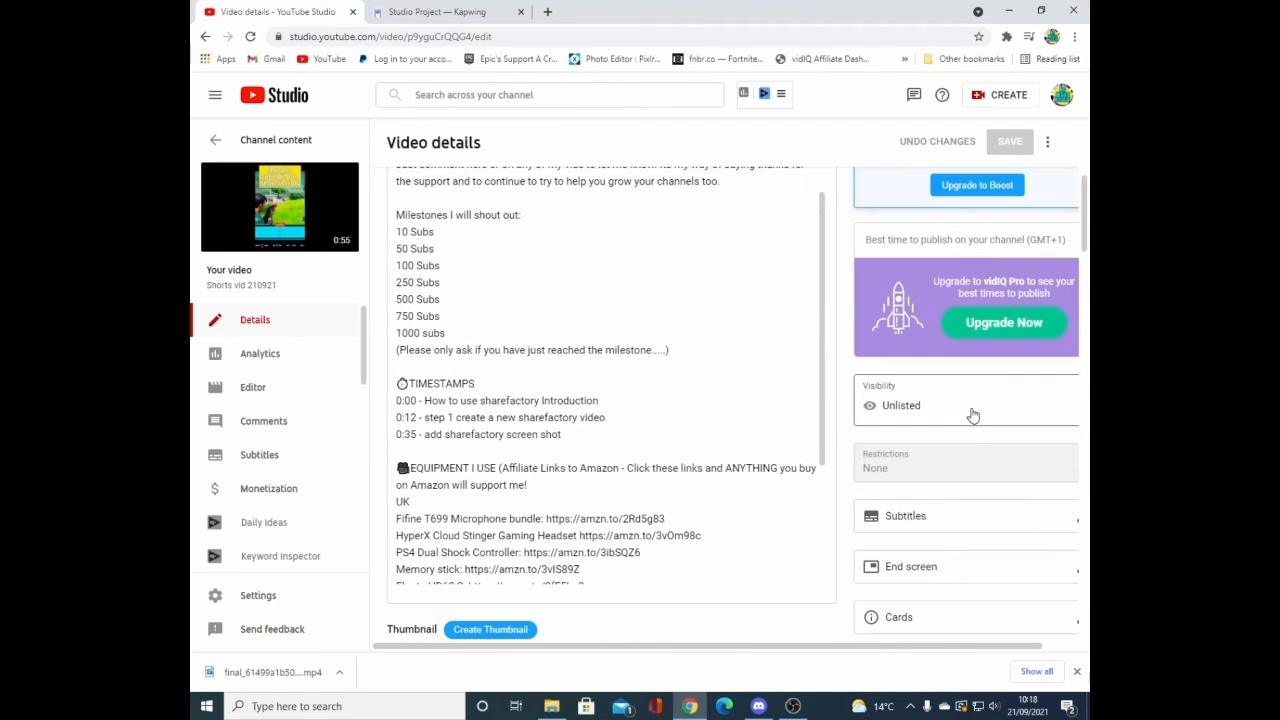
left_click(973, 412)
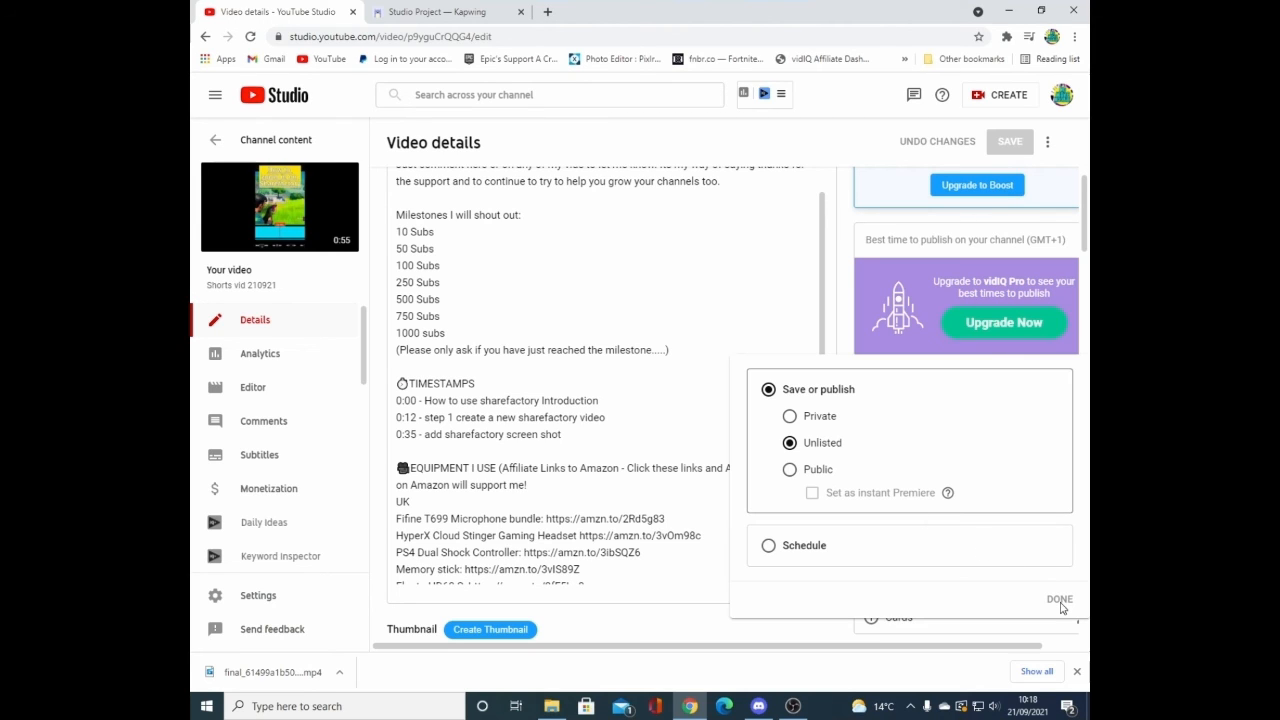
left_click(828, 302)
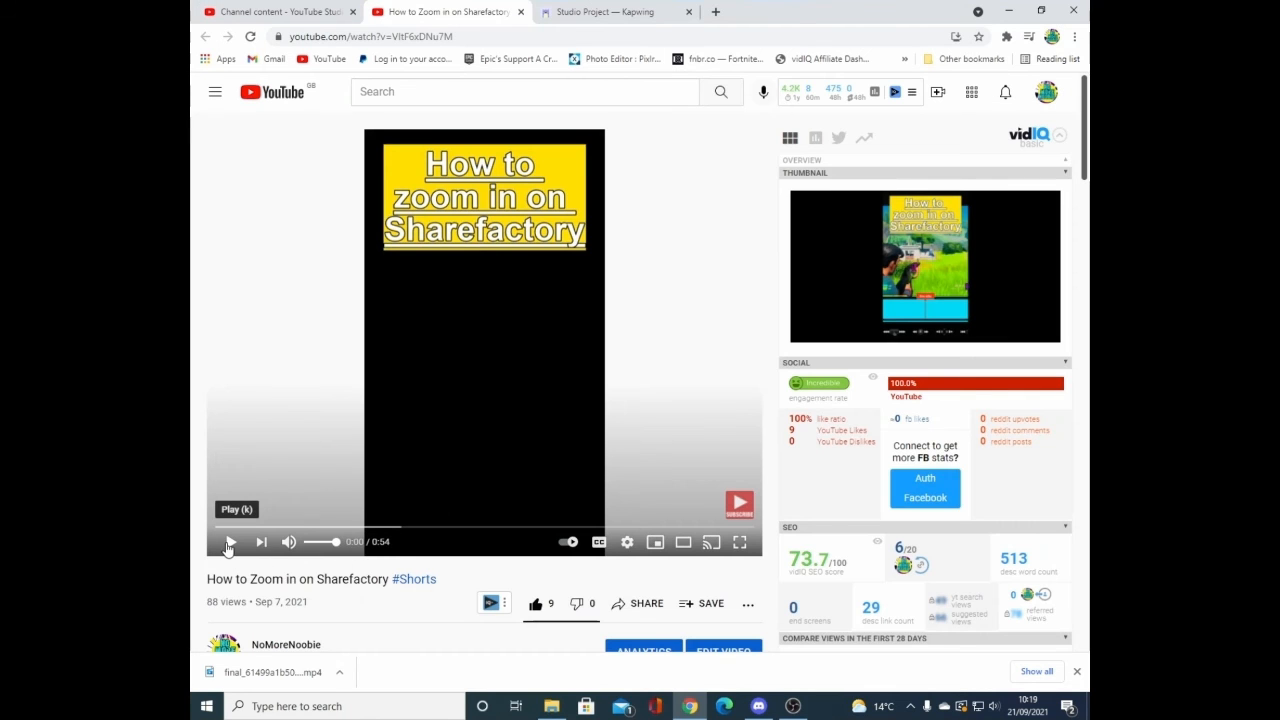
Step: Play the published "How to Zoom in on Sharefactory #Shorts" video on its YouTube watch page
left_click(229, 542)
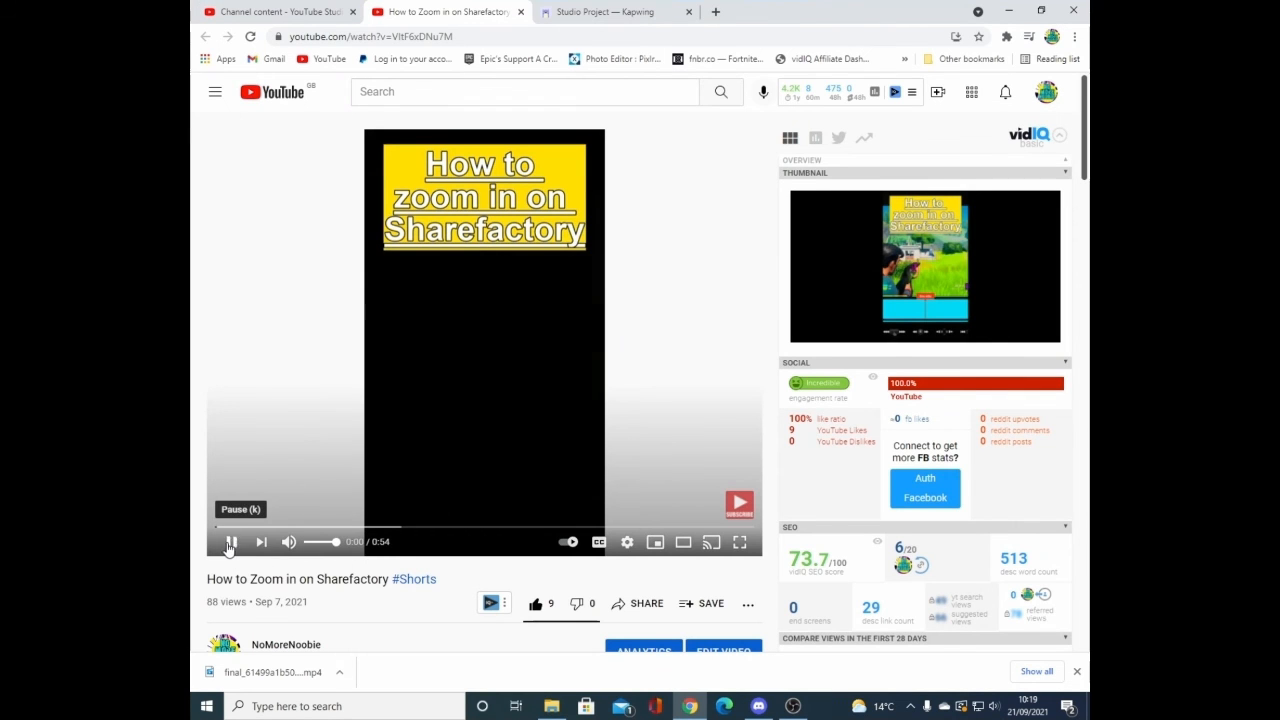